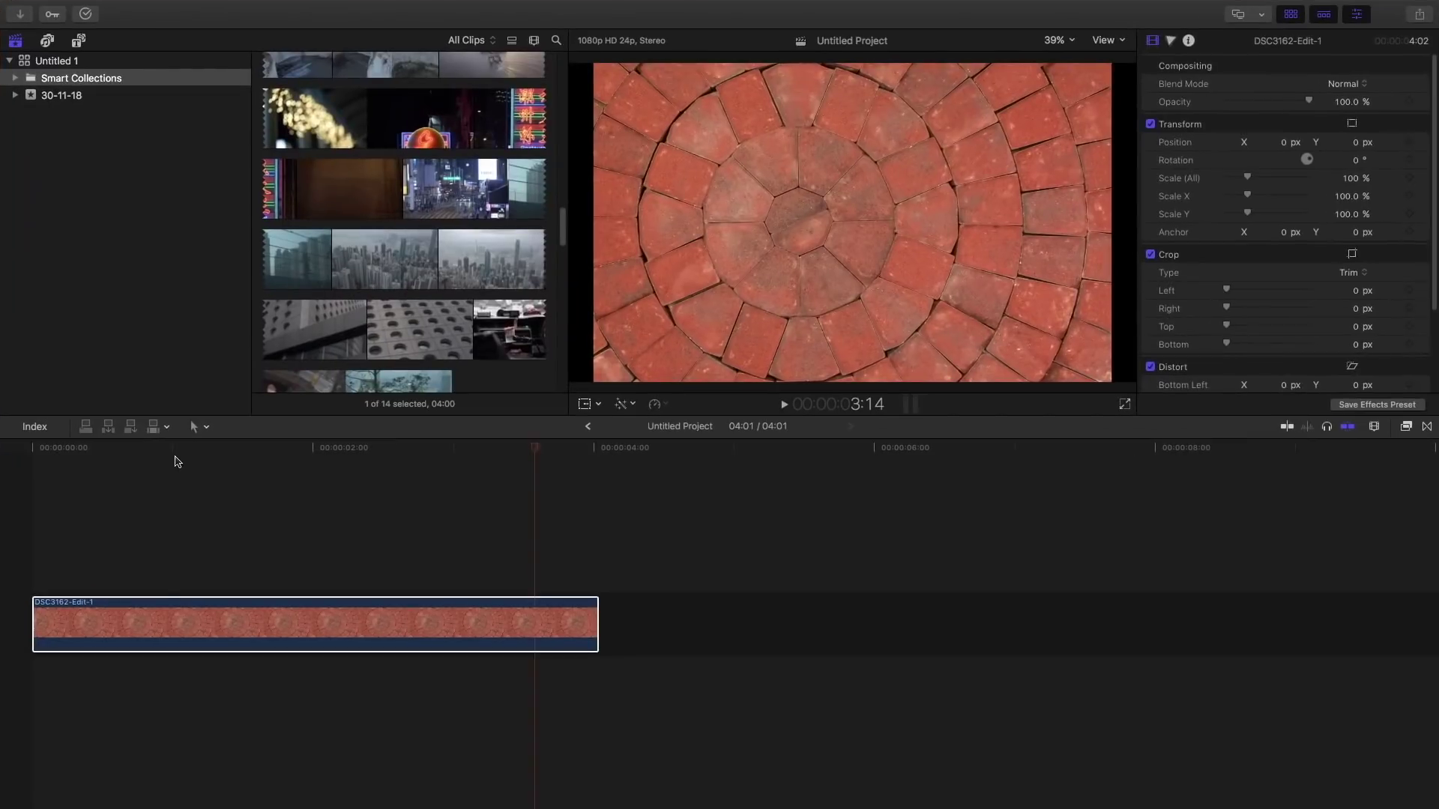
# Step: Stack two copies of the paving image clip above the original in the timeline and disable both copies
pyautogui.click(135, 458)
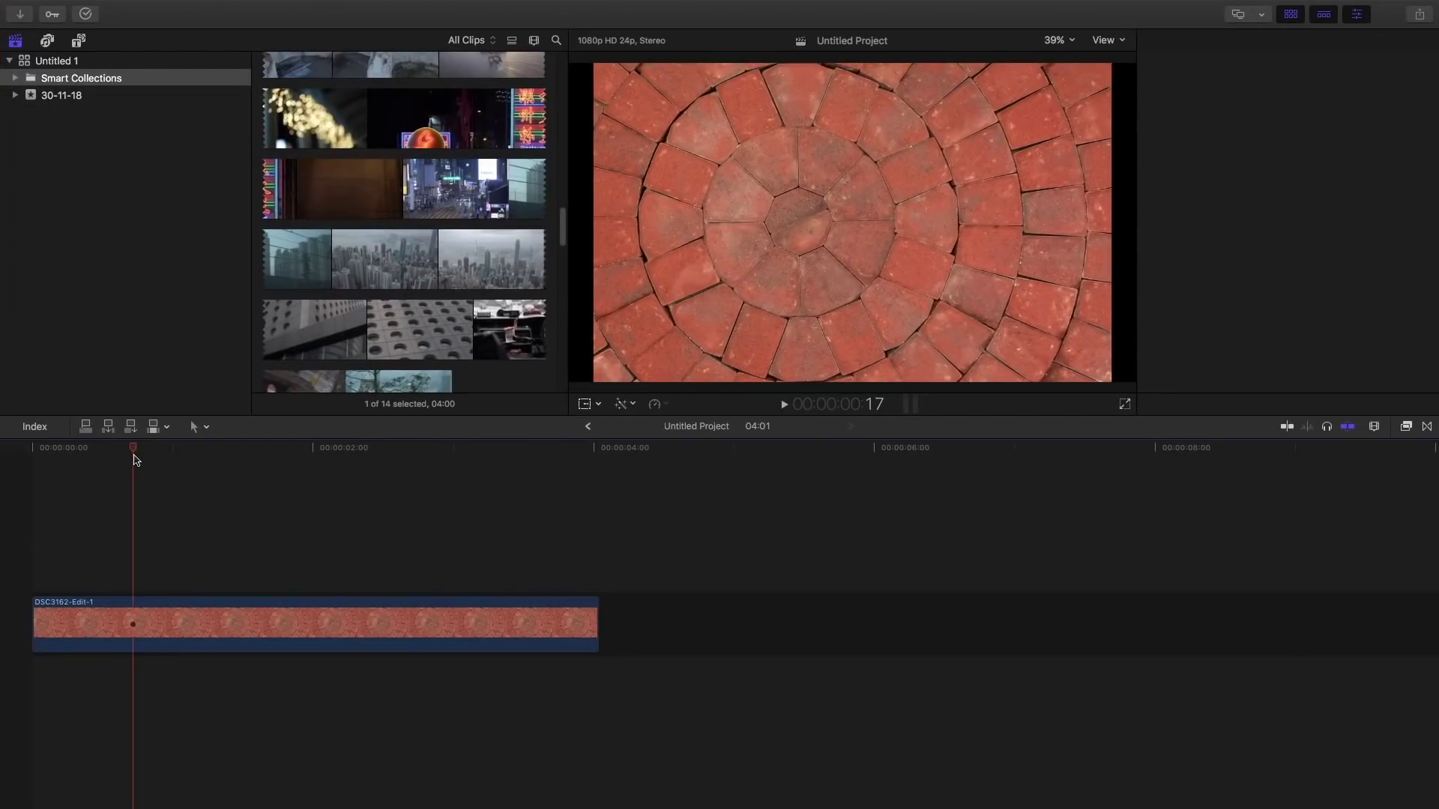
pyautogui.press('super+equal')
pyautogui.click(132, 459)
pyautogui.click(178, 604)
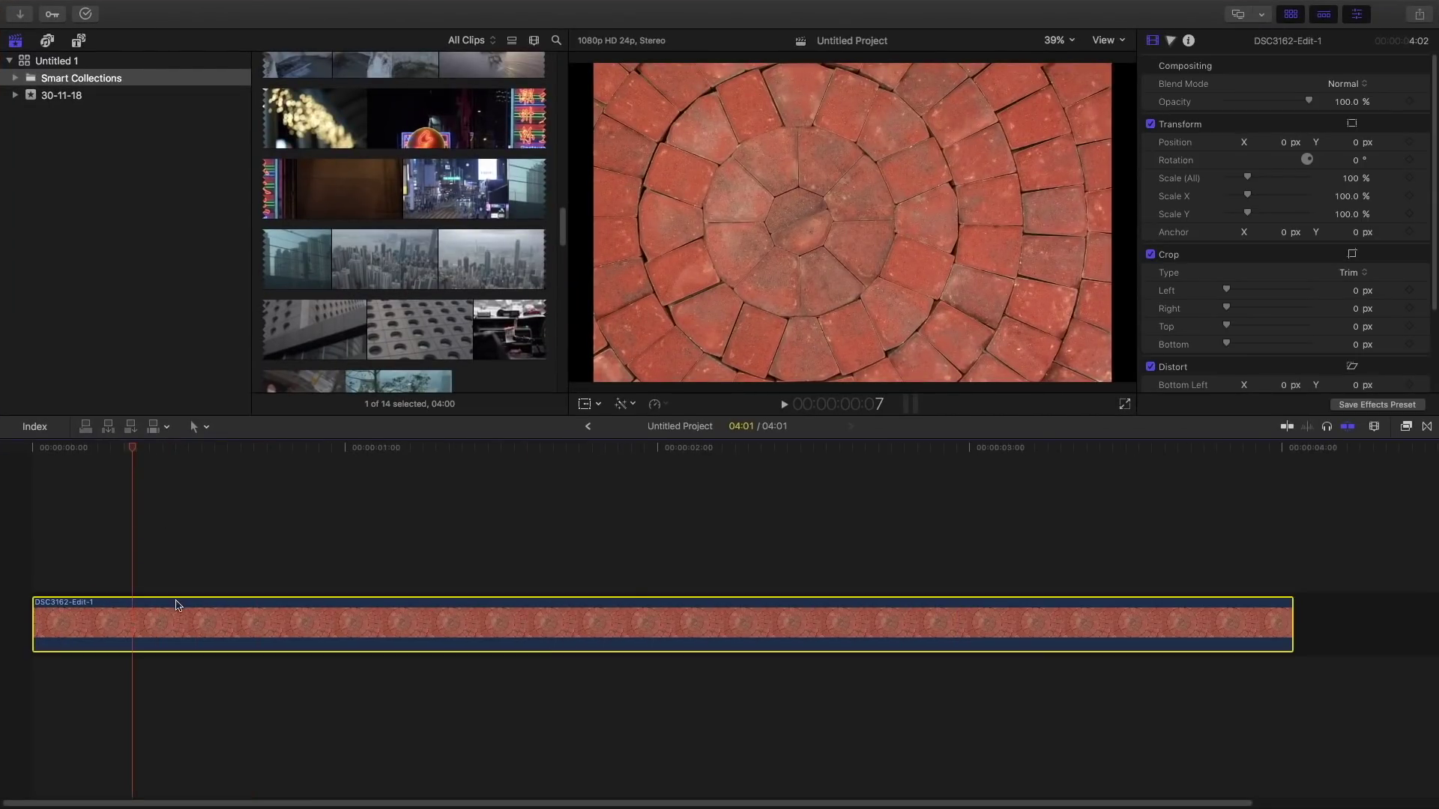
pyautogui.moveTo(177, 604); pyautogui.dragTo(165, 523)
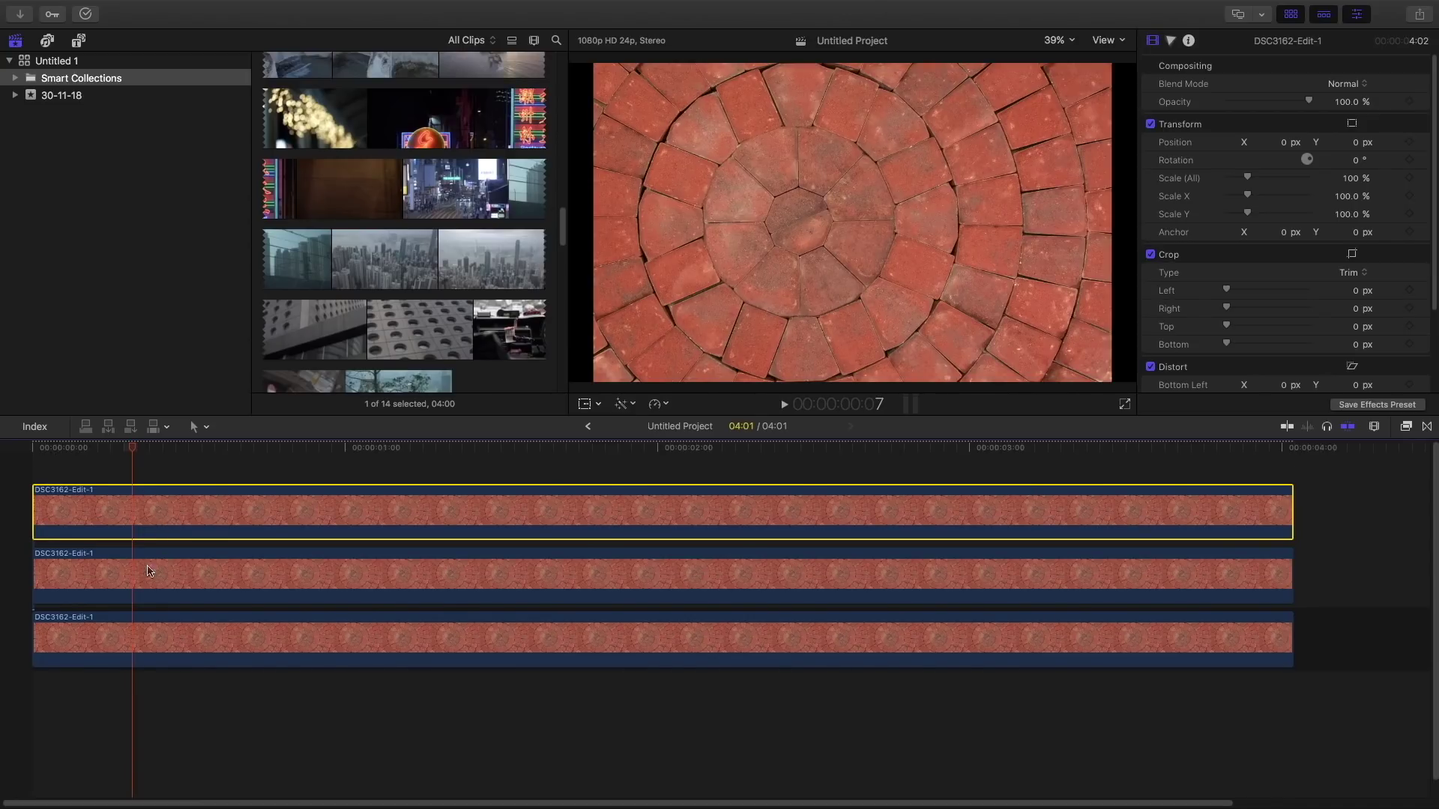
pyautogui.keyDown('super'); pyautogui.click(168, 589); pyautogui.keyUp('super')
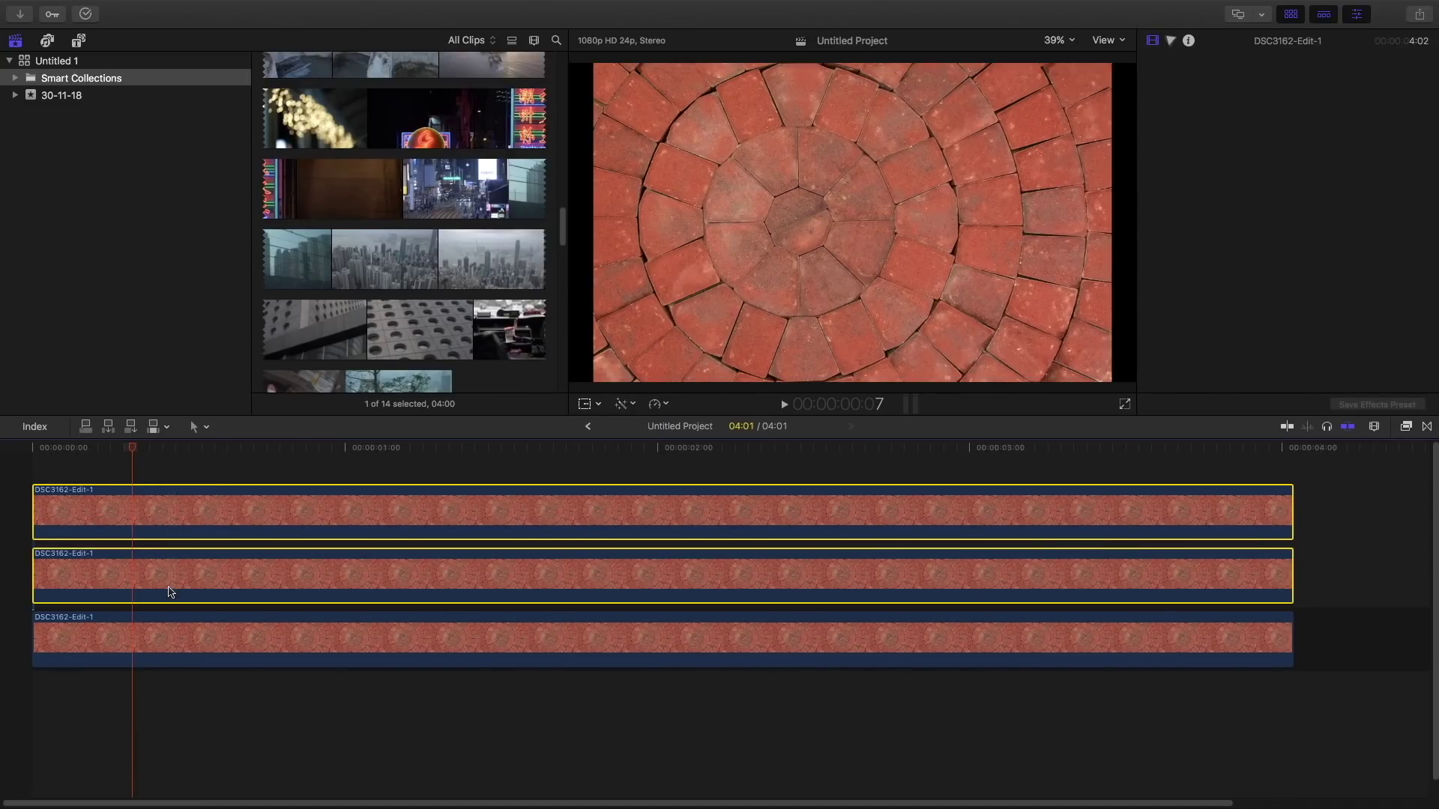
pyautogui.press('v')
# Step: Search the effects for "mask" and apply Draw Mask to the original clip on the lowest layer
pyautogui.click(157, 622)
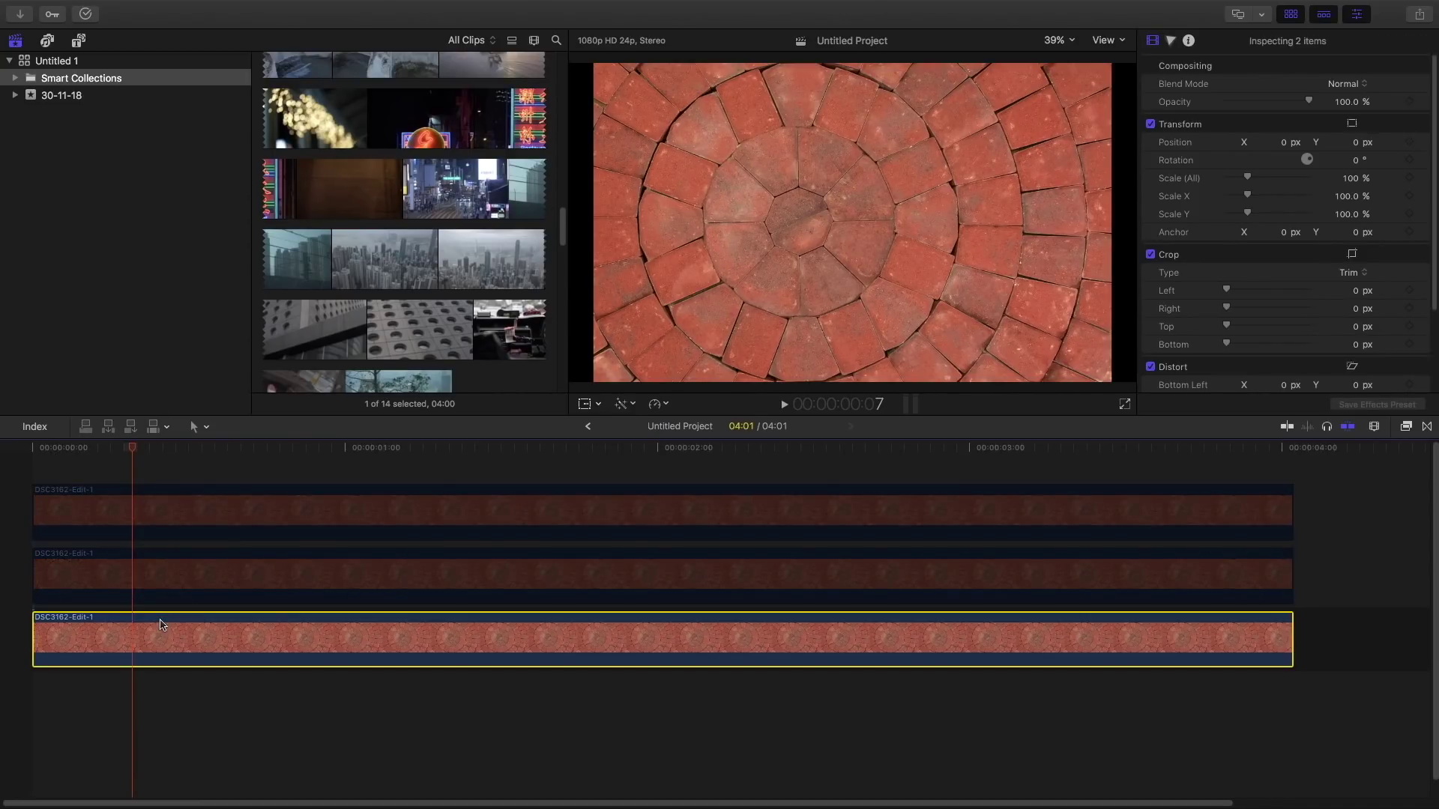
pyautogui.click(1402, 430)
pyautogui.click(1281, 798)
pyautogui.write('mas')
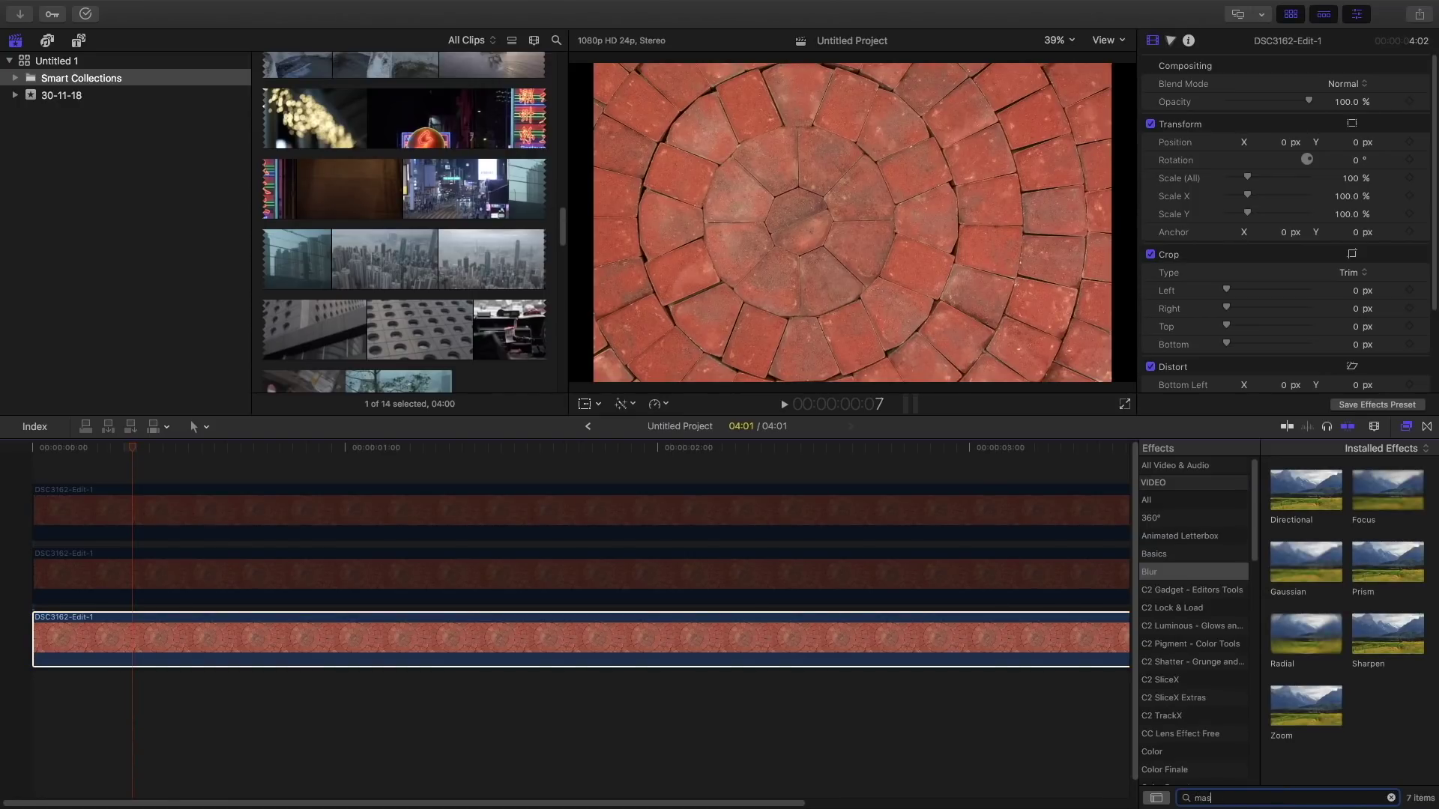
pyautogui.write('k')
pyautogui.click(1221, 494)
pyautogui.moveTo(1307, 770)
pyautogui.mouseDown()
pyautogui.moveTo(890, 671)
pyautogui.moveTo(889, 644)
pyautogui.mouseUp()
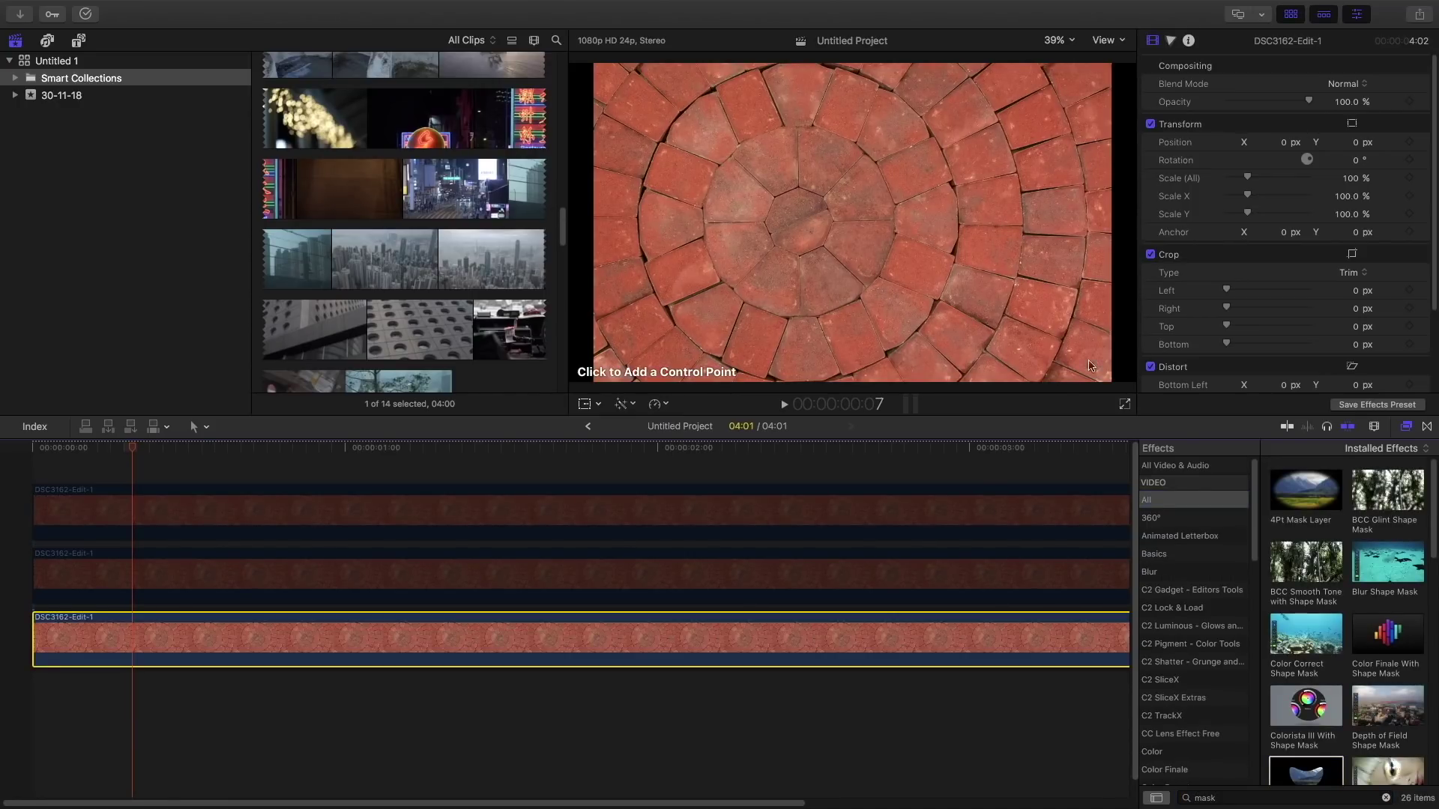
# Step: Draw a closed mask around the inner circle of grey-brown stones on the lowest clip and invert it
pyautogui.click(703, 236)
pyautogui.click(703, 210)
pyautogui.click(720, 167)
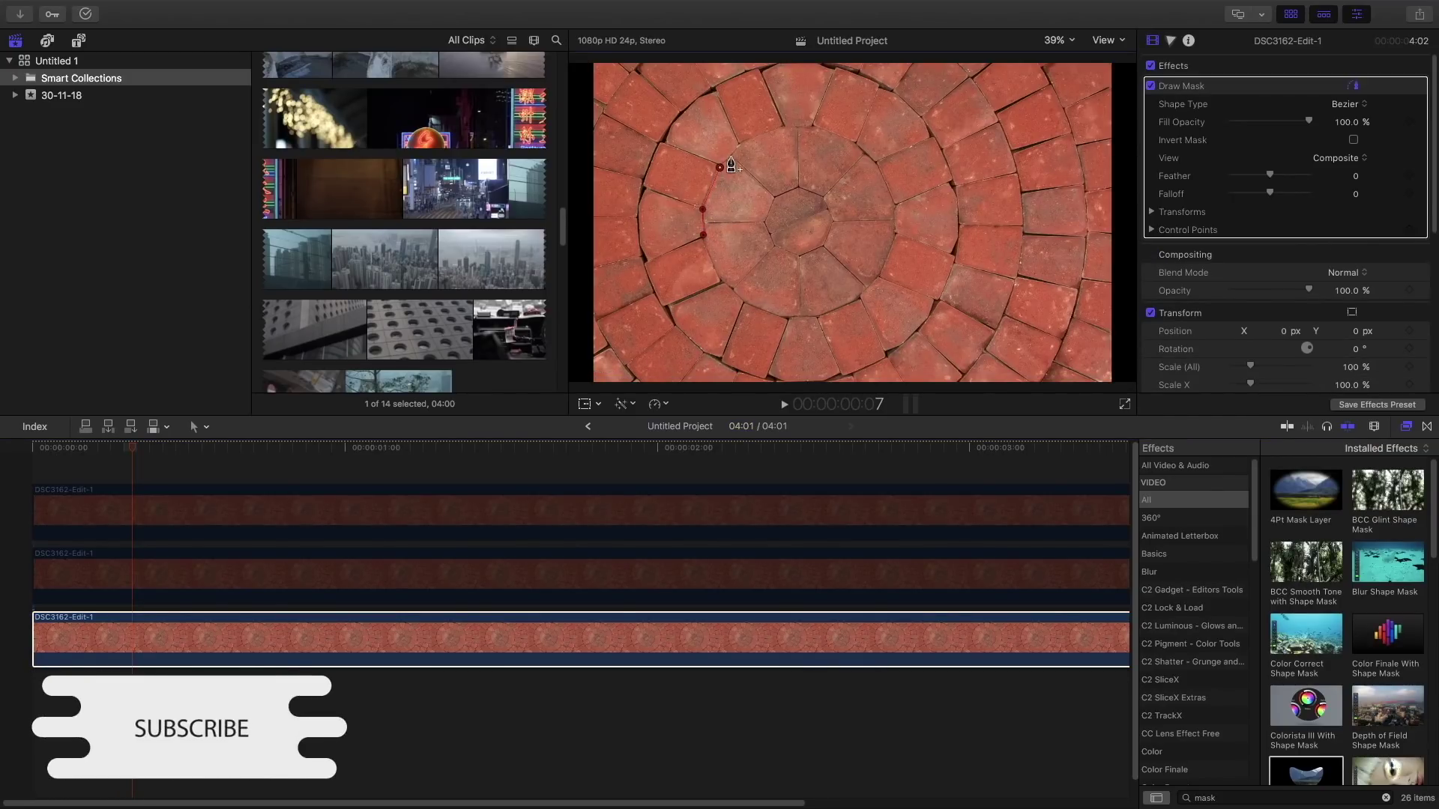
pyautogui.click(738, 144)
pyautogui.click(781, 125)
pyautogui.click(812, 127)
pyautogui.click(856, 142)
pyautogui.click(876, 163)
pyautogui.click(893, 204)
pyautogui.click(893, 235)
pyautogui.click(881, 277)
pyautogui.click(817, 314)
pyautogui.click(787, 316)
pyautogui.click(746, 302)
pyautogui.click(722, 280)
pyautogui.click(703, 235)
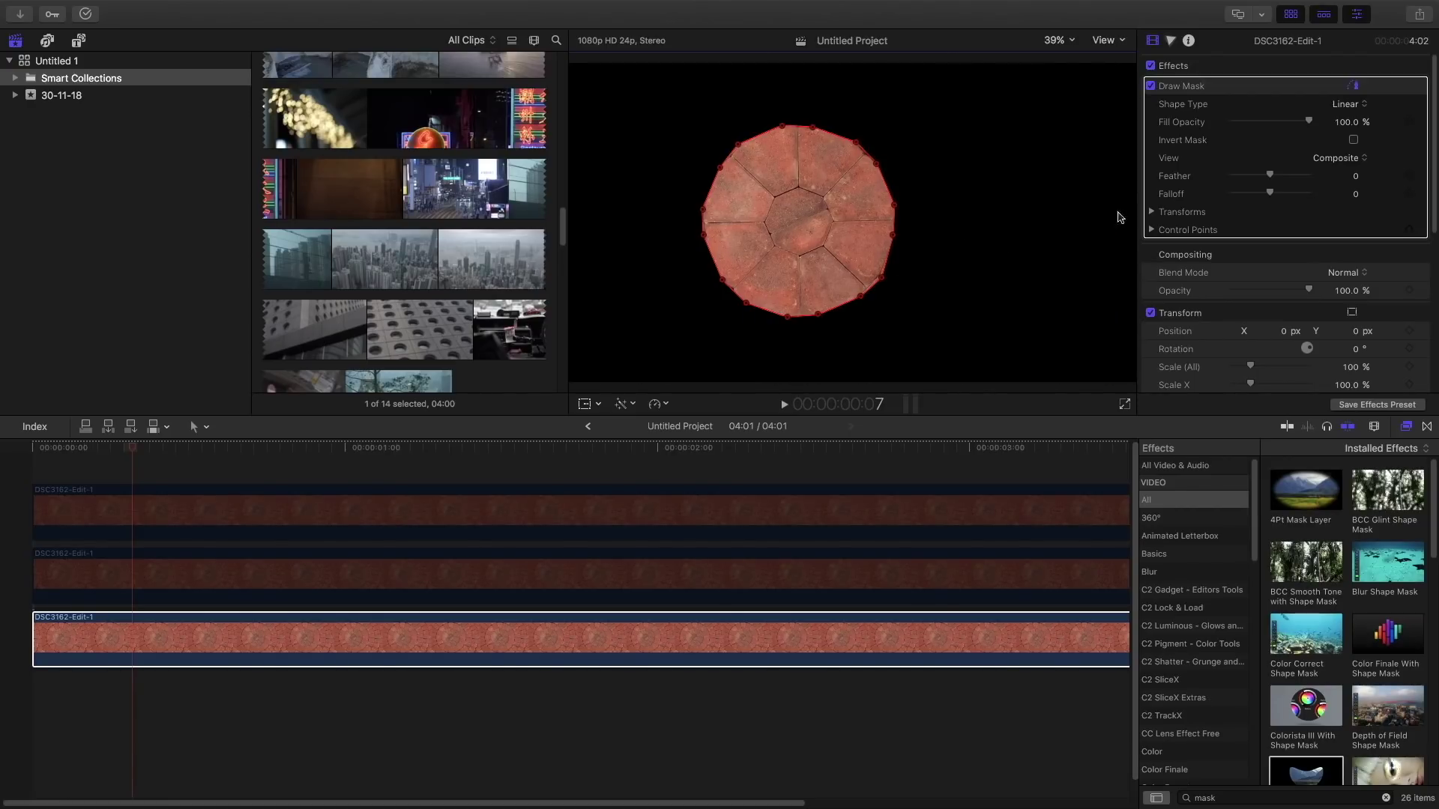
pyautogui.click(1353, 140)
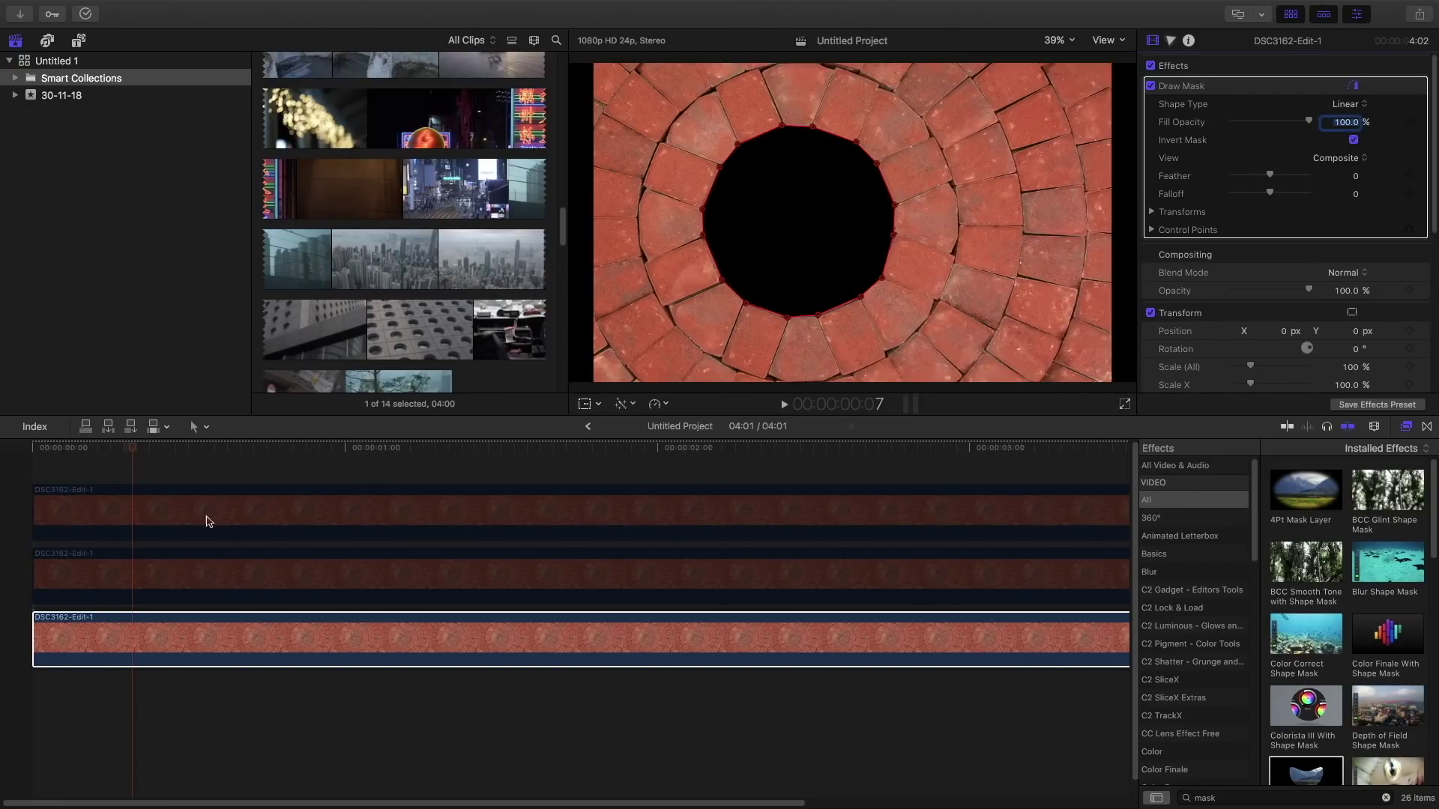
# Step: Enable the middle clip, disable the lowest one, and apply Draw Mask to the middle clip
pyautogui.click(235, 552)
pyautogui.press('v')
pyautogui.click(277, 626)
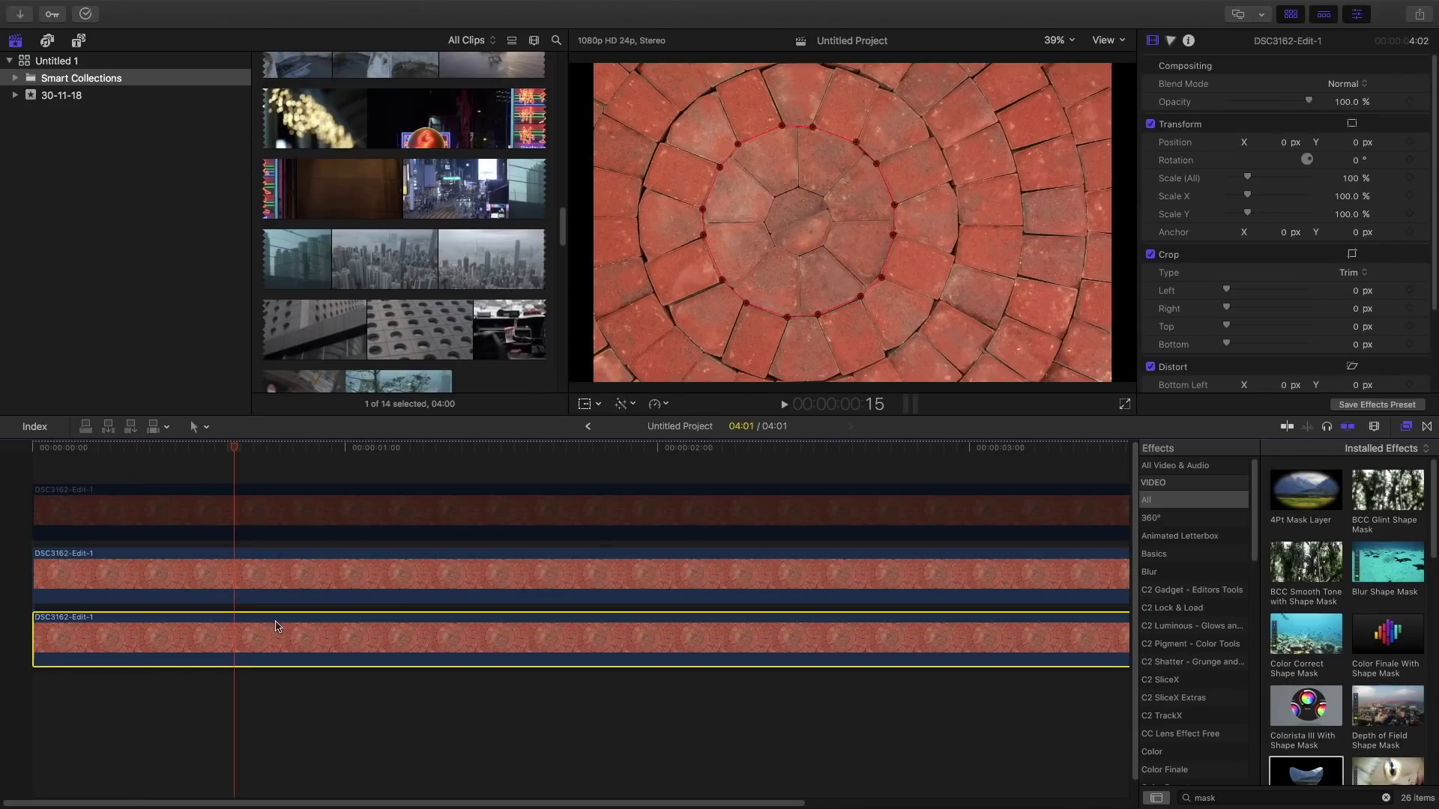
pyautogui.press('v')
pyautogui.moveTo(1304, 772); pyautogui.dragTo(538, 591)
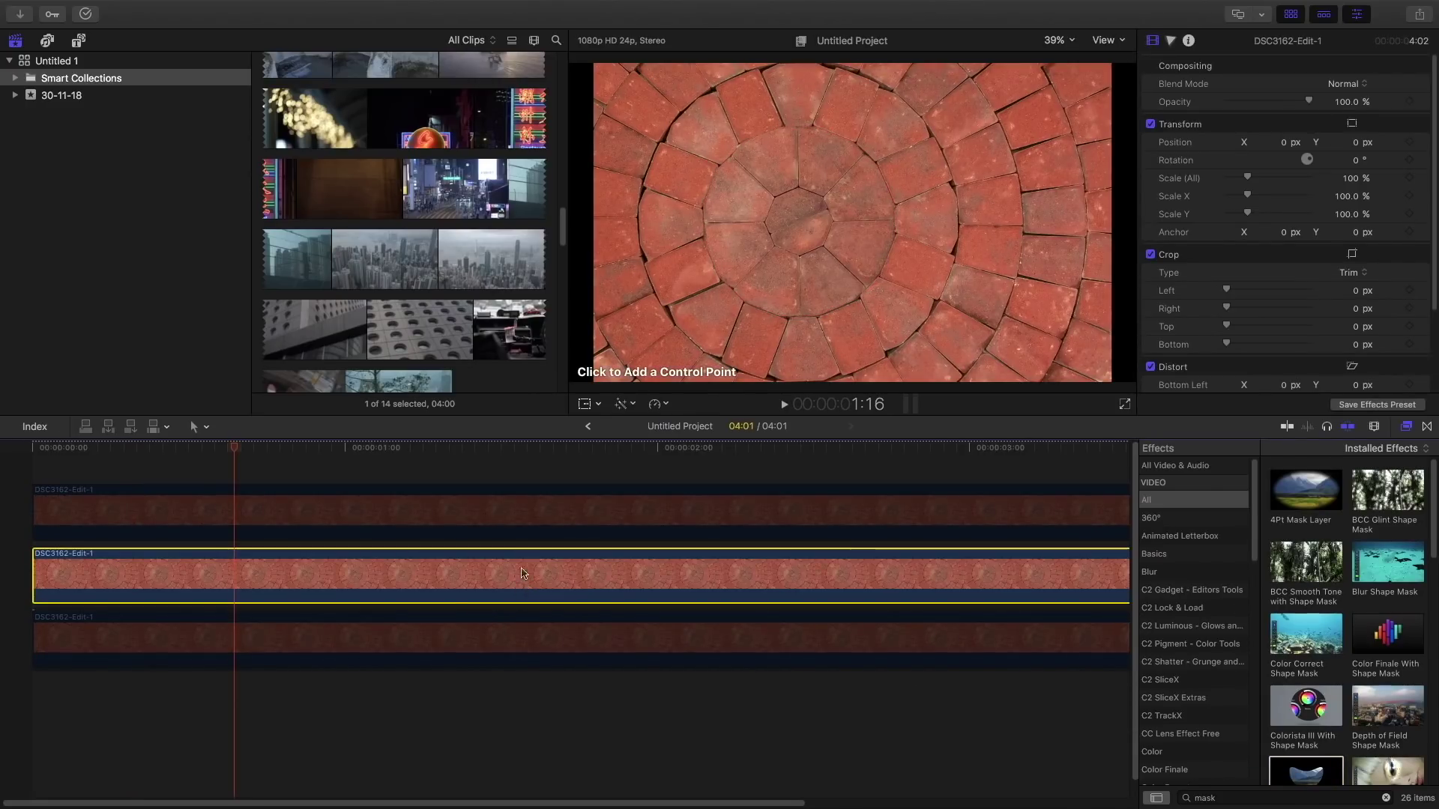
# Step: Outline the inner stone circle on the middle clip with a closed mask, keeping only the circle
pyautogui.click(703, 234)
pyautogui.click(702, 208)
pyautogui.click(718, 167)
pyautogui.click(739, 143)
pyautogui.click(785, 125)
pyautogui.click(815, 127)
pyautogui.click(878, 165)
pyautogui.click(893, 201)
pyautogui.click(892, 233)
pyautogui.click(878, 277)
pyautogui.click(859, 295)
pyautogui.click(818, 315)
pyautogui.click(785, 316)
pyautogui.click(742, 305)
pyautogui.click(723, 276)
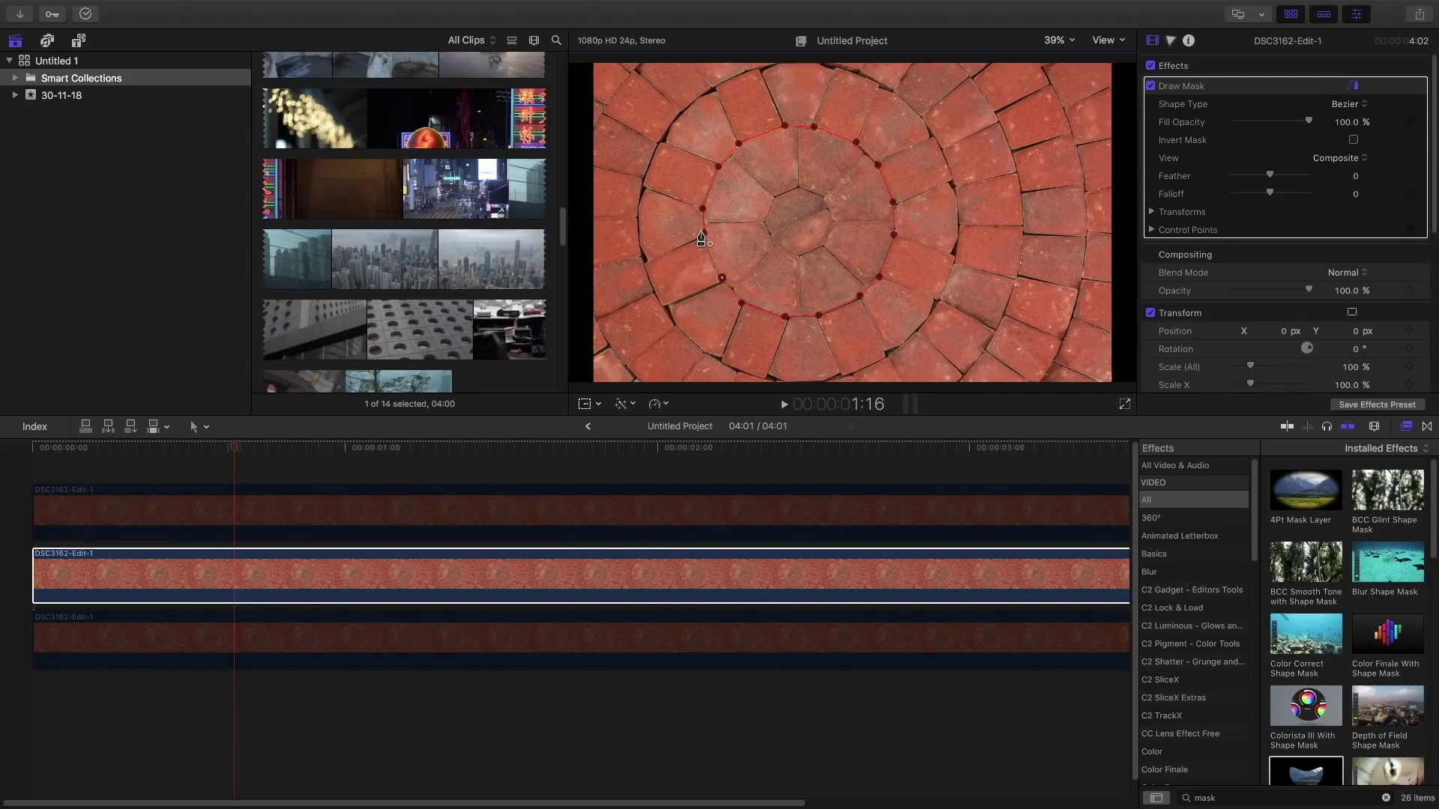
pyautogui.click(704, 233)
pyautogui.click(743, 304)
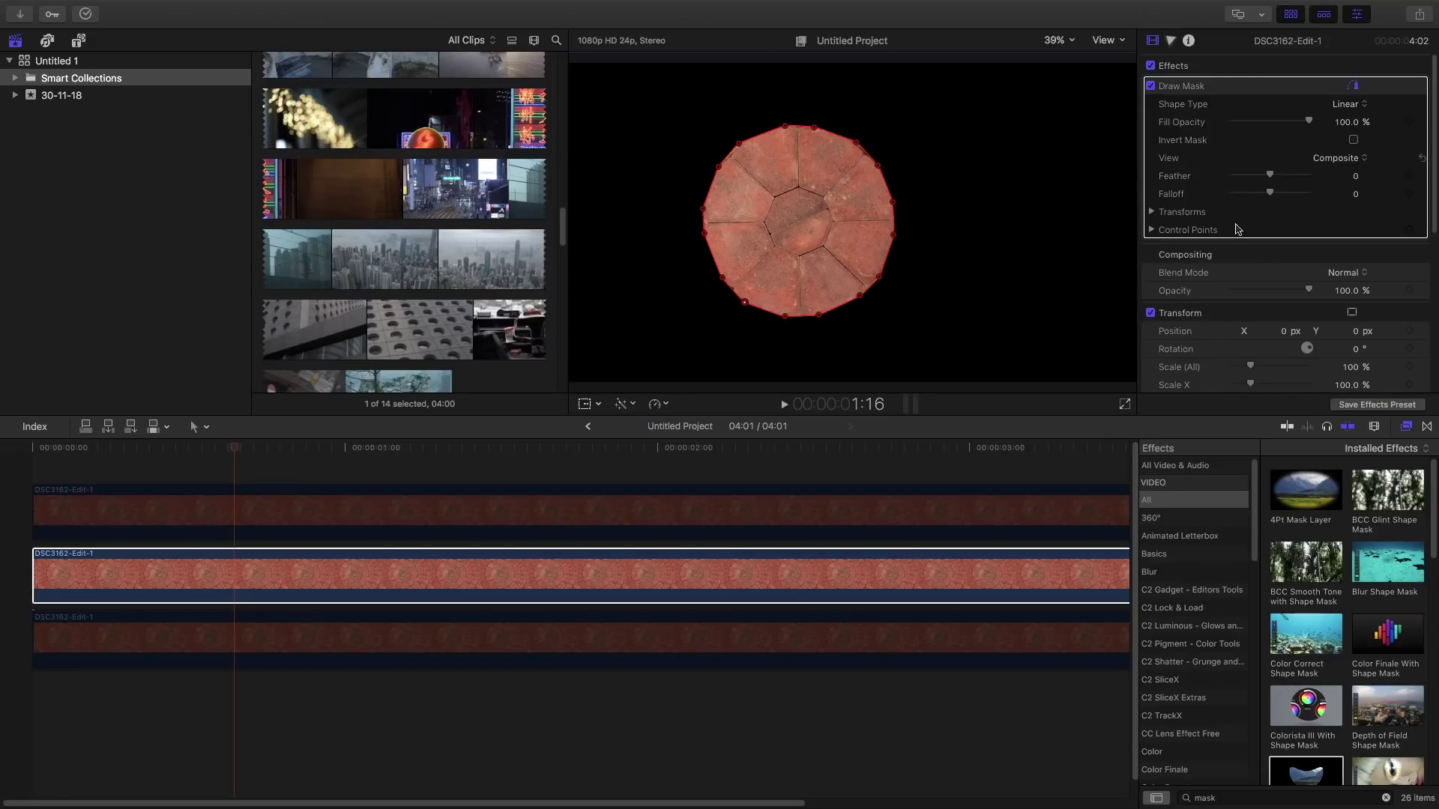
# Step: Turn the masked middle clip into a compound clip with the default name
pyautogui.click(649, 575)
pyautogui.hotkey('alt', 'g')
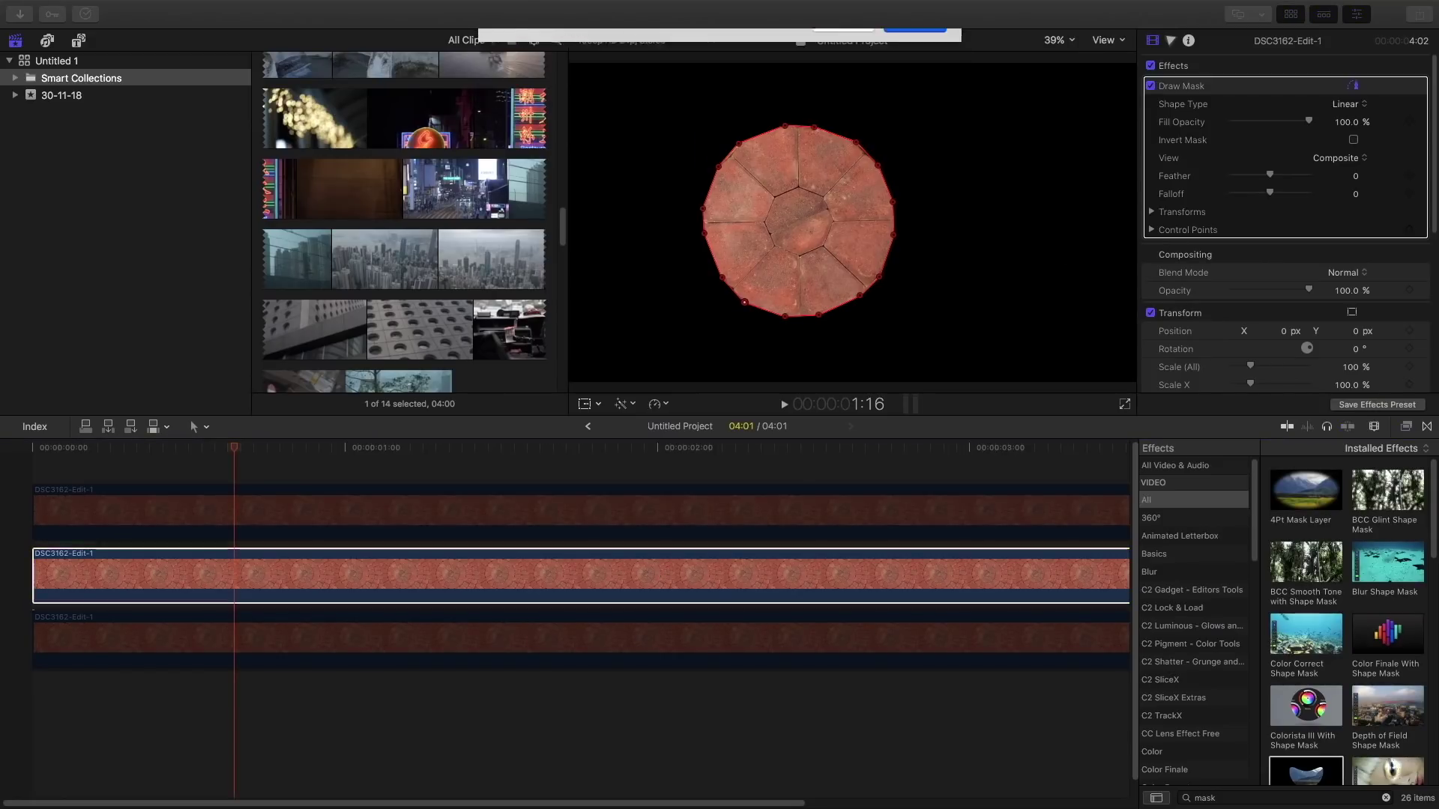
pyautogui.press('Return')
# Step: Apply another Draw Mask to the middle compound clip, outline the central stone, and invert the mask to leave a ring
pyautogui.moveTo(1323, 768); pyautogui.dragTo(660, 577)
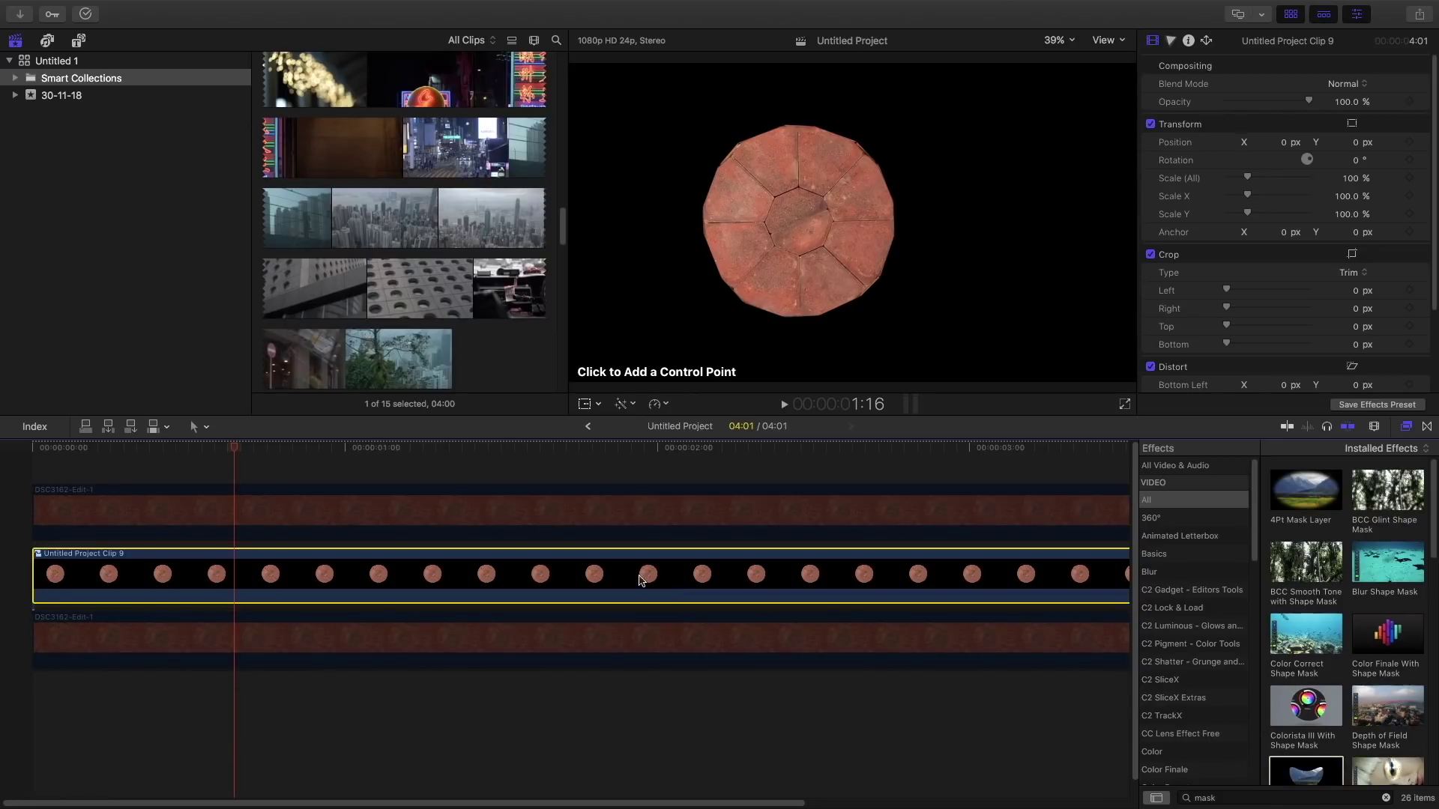
pyautogui.click(766, 222)
pyautogui.click(772, 197)
pyautogui.click(799, 187)
pyautogui.click(825, 199)
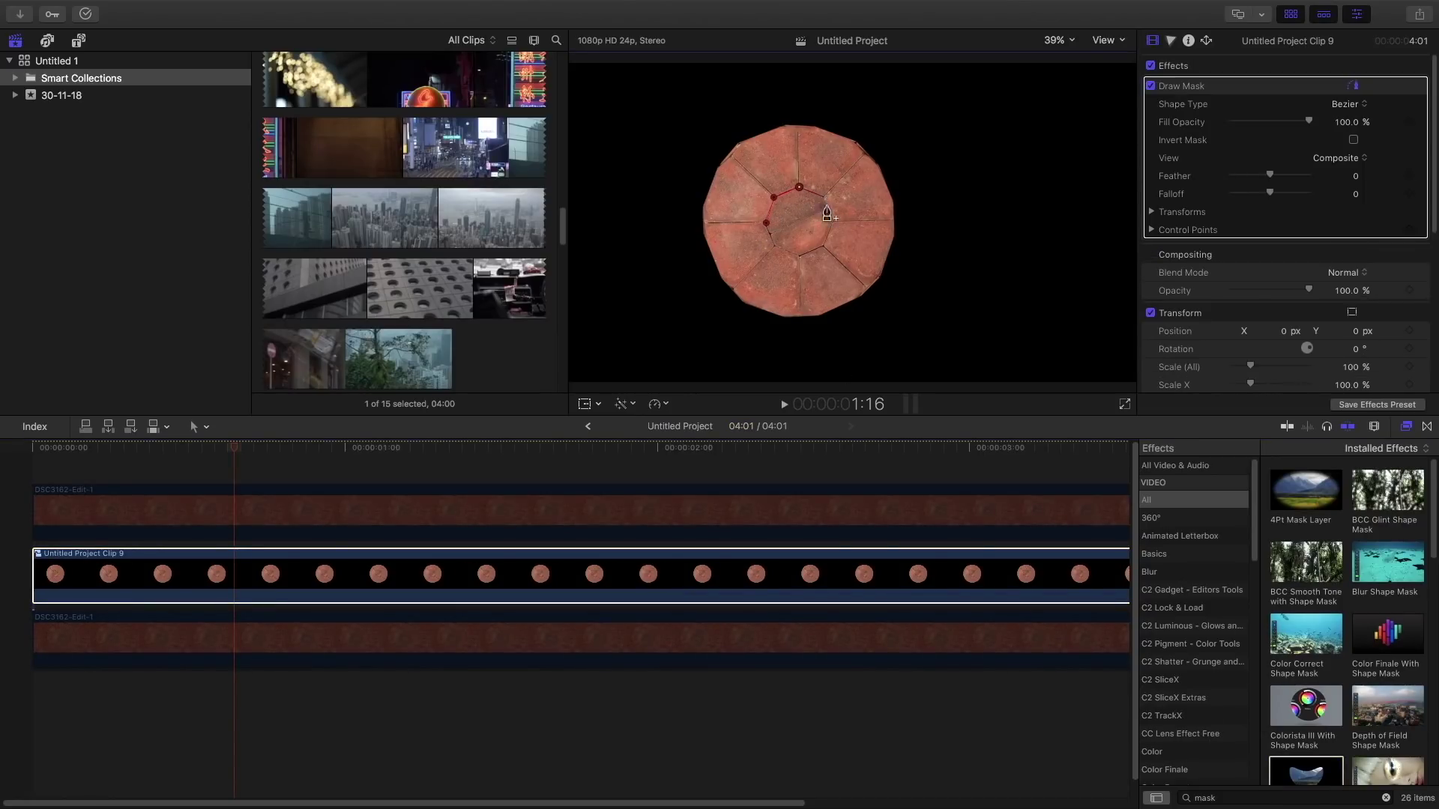
pyautogui.click(832, 222)
pyautogui.click(824, 245)
pyautogui.click(799, 256)
pyautogui.click(774, 245)
pyautogui.click(1353, 139)
# Step: Enable the top clip, disable the middle compound clip, and apply Draw Mask to the top clip
pyautogui.click(198, 517)
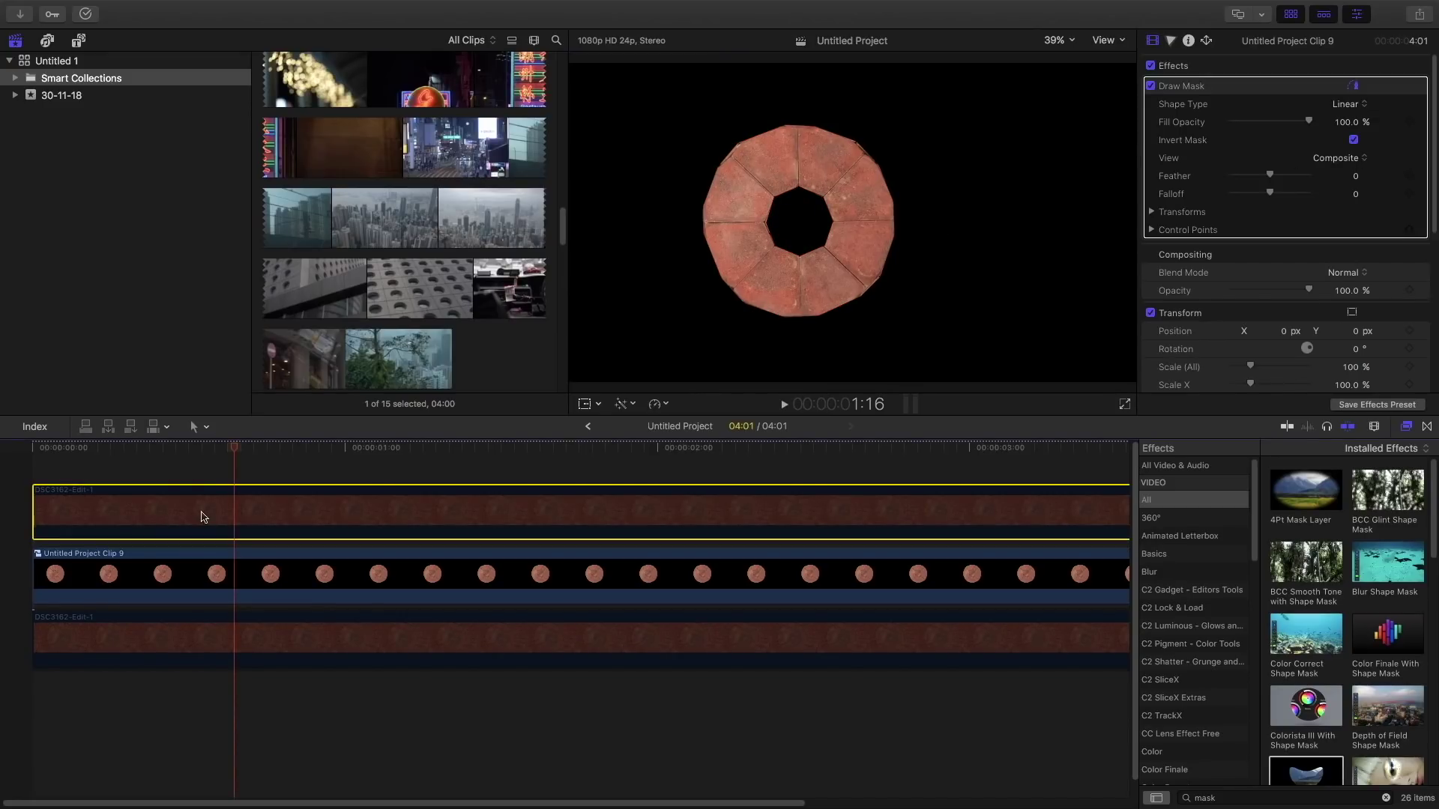
pyautogui.press('v')
pyautogui.click(247, 572)
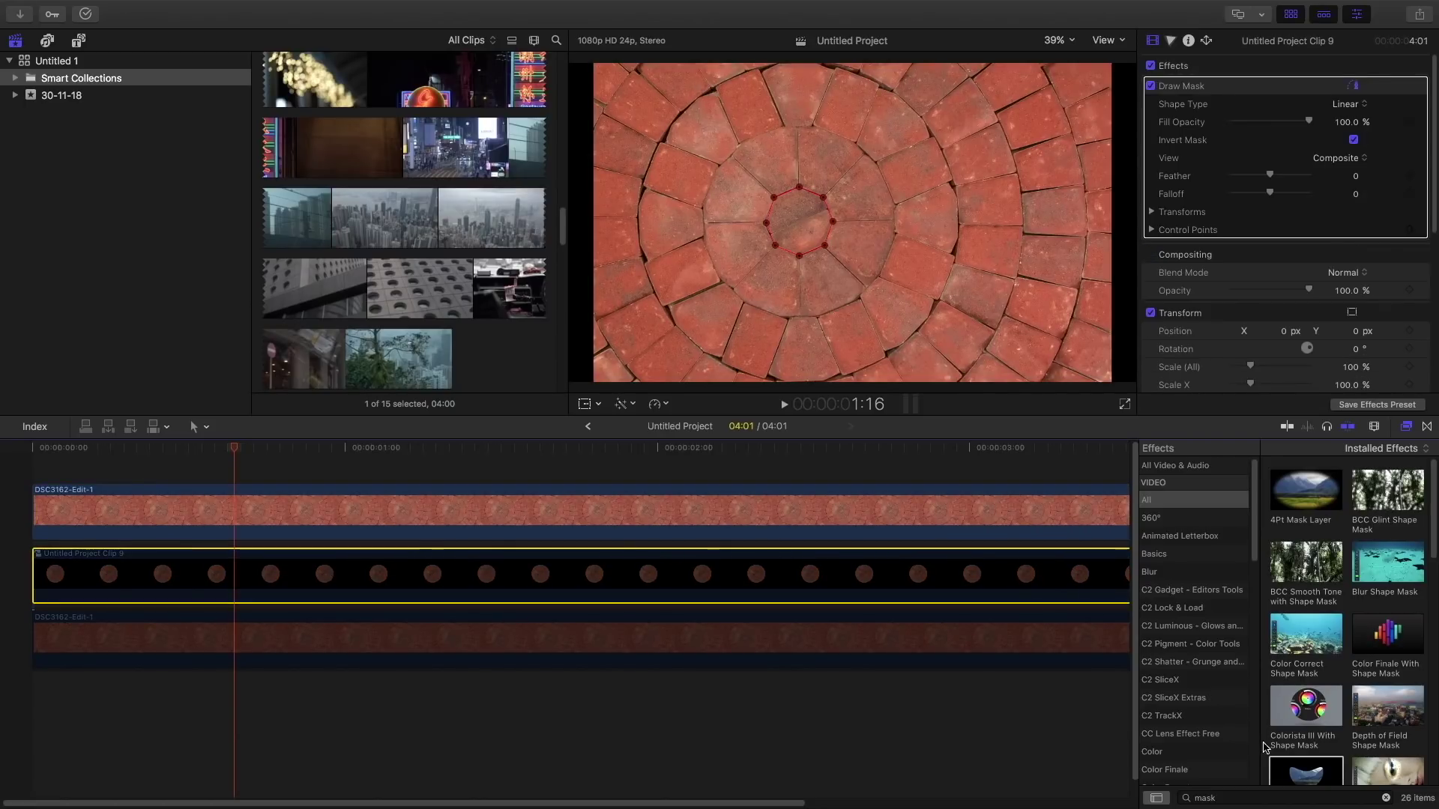
pyautogui.moveTo(1301, 778); pyautogui.dragTo(367, 522)
pyautogui.click(367, 522)
# Step: Draw a closed mask around the central stone on the top clip, keeping only that stone
pyautogui.click(764, 223)
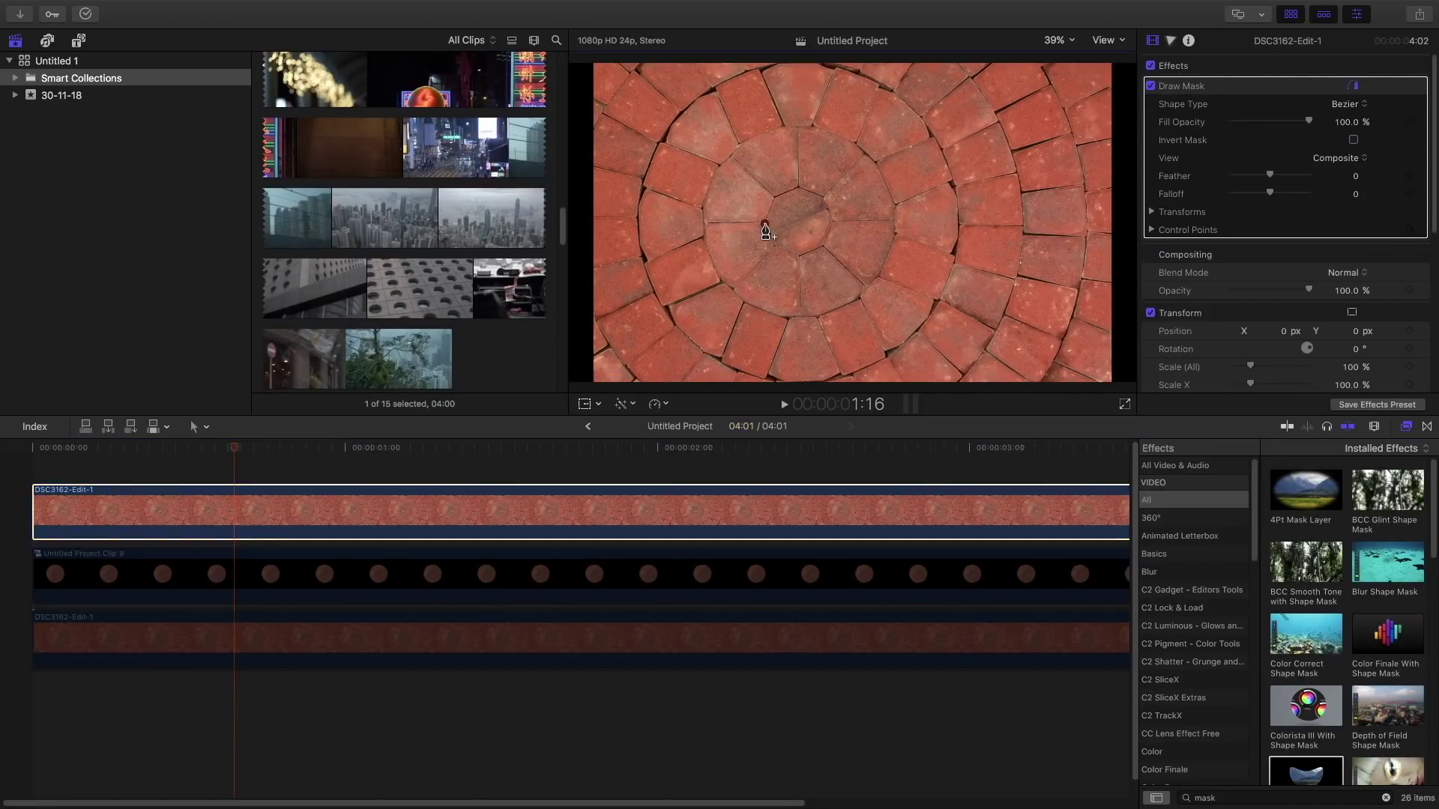
pyautogui.click(774, 198)
pyautogui.click(798, 185)
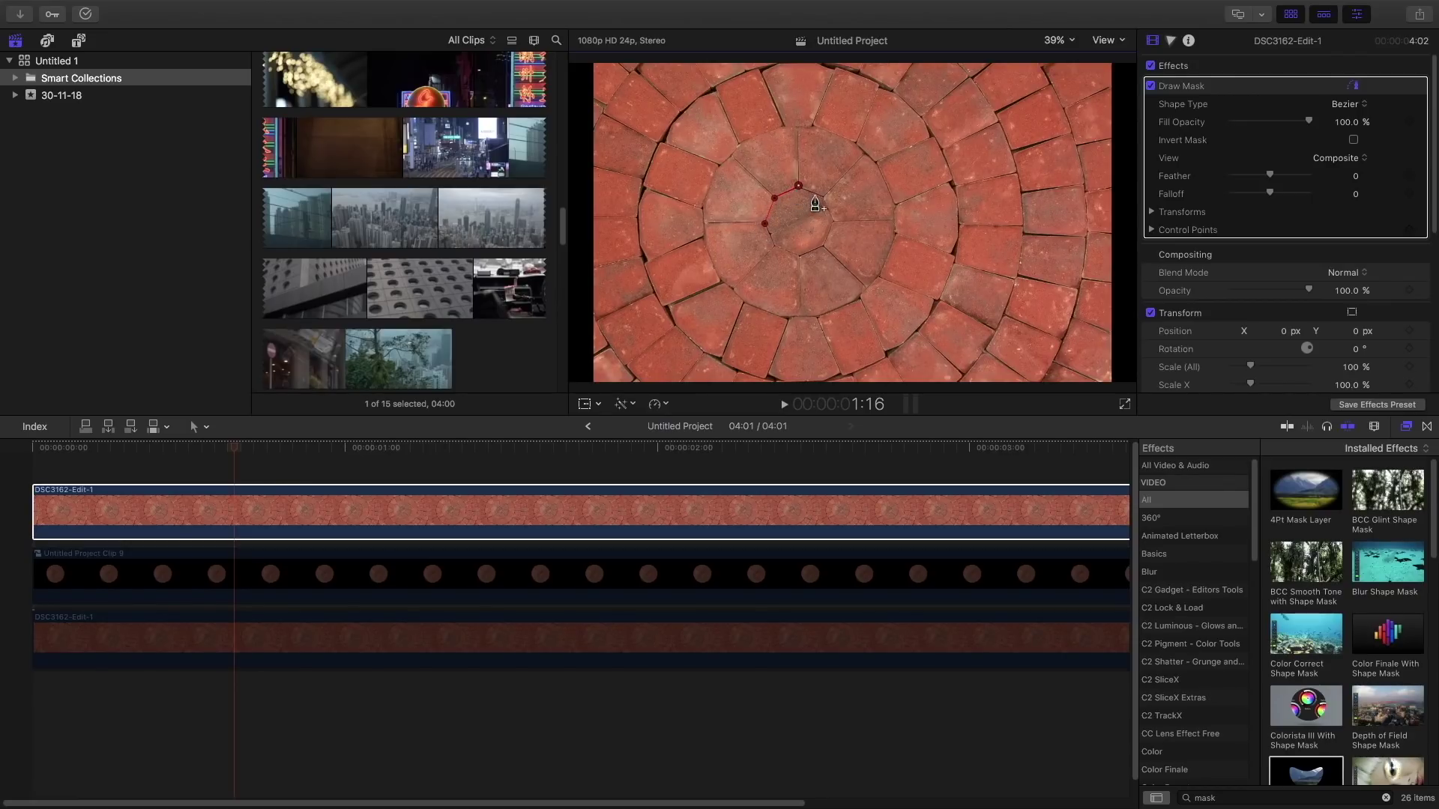
pyautogui.click(823, 199)
pyautogui.click(800, 255)
pyautogui.click(765, 224)
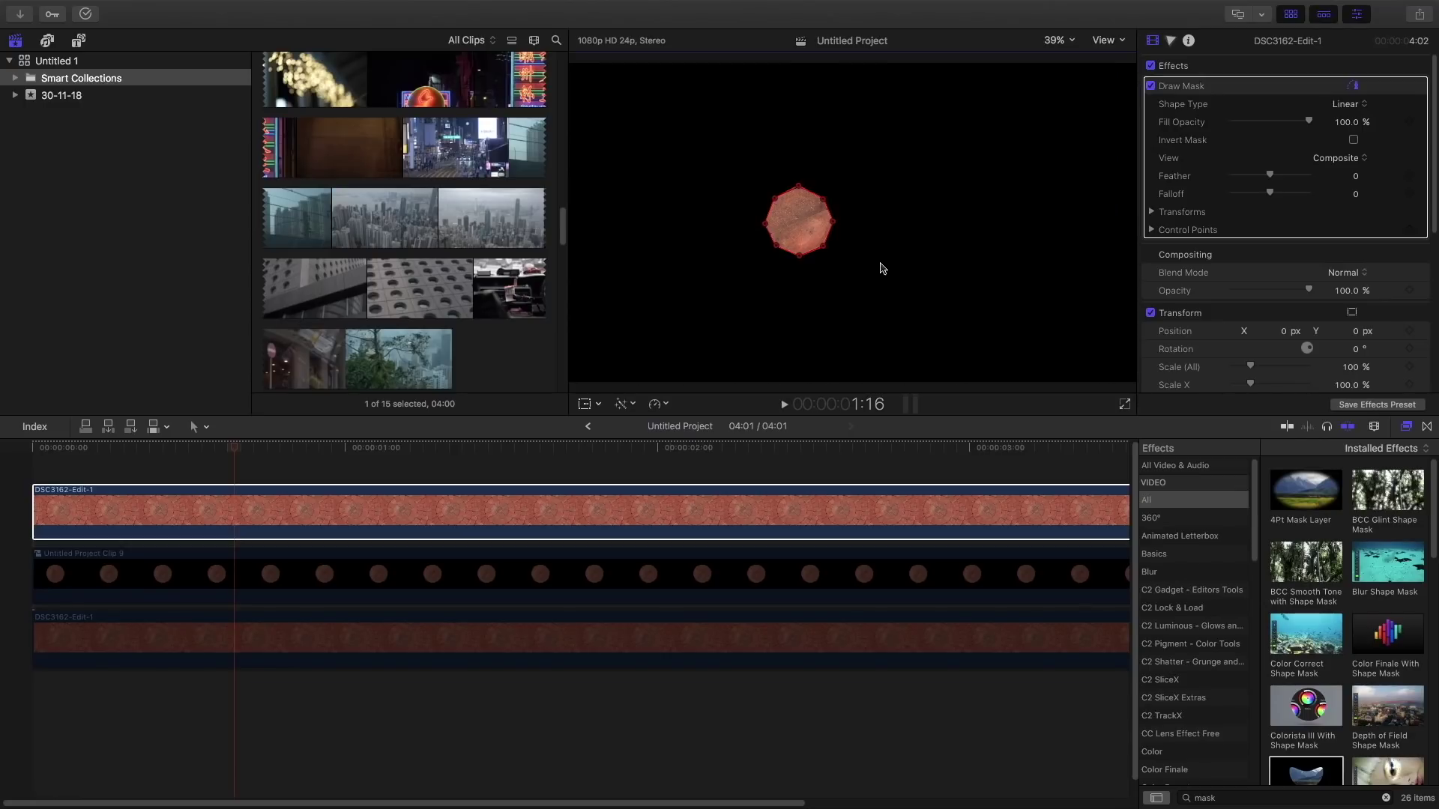
# Step: Close the effects browser and re-enable the stacked clips so that all three layers are active
pyautogui.press('Tab')
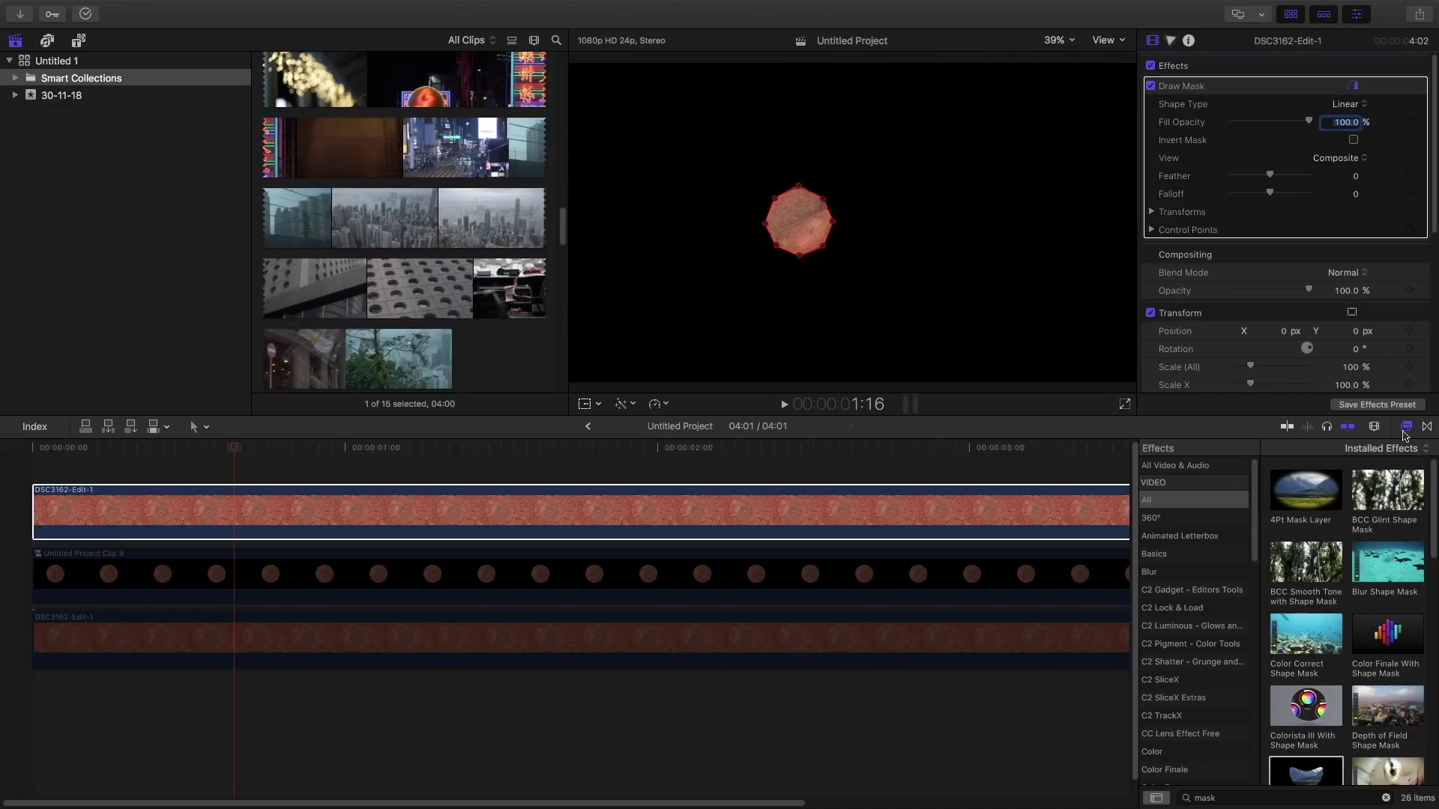
pyautogui.click(1406, 426)
pyautogui.click(489, 567)
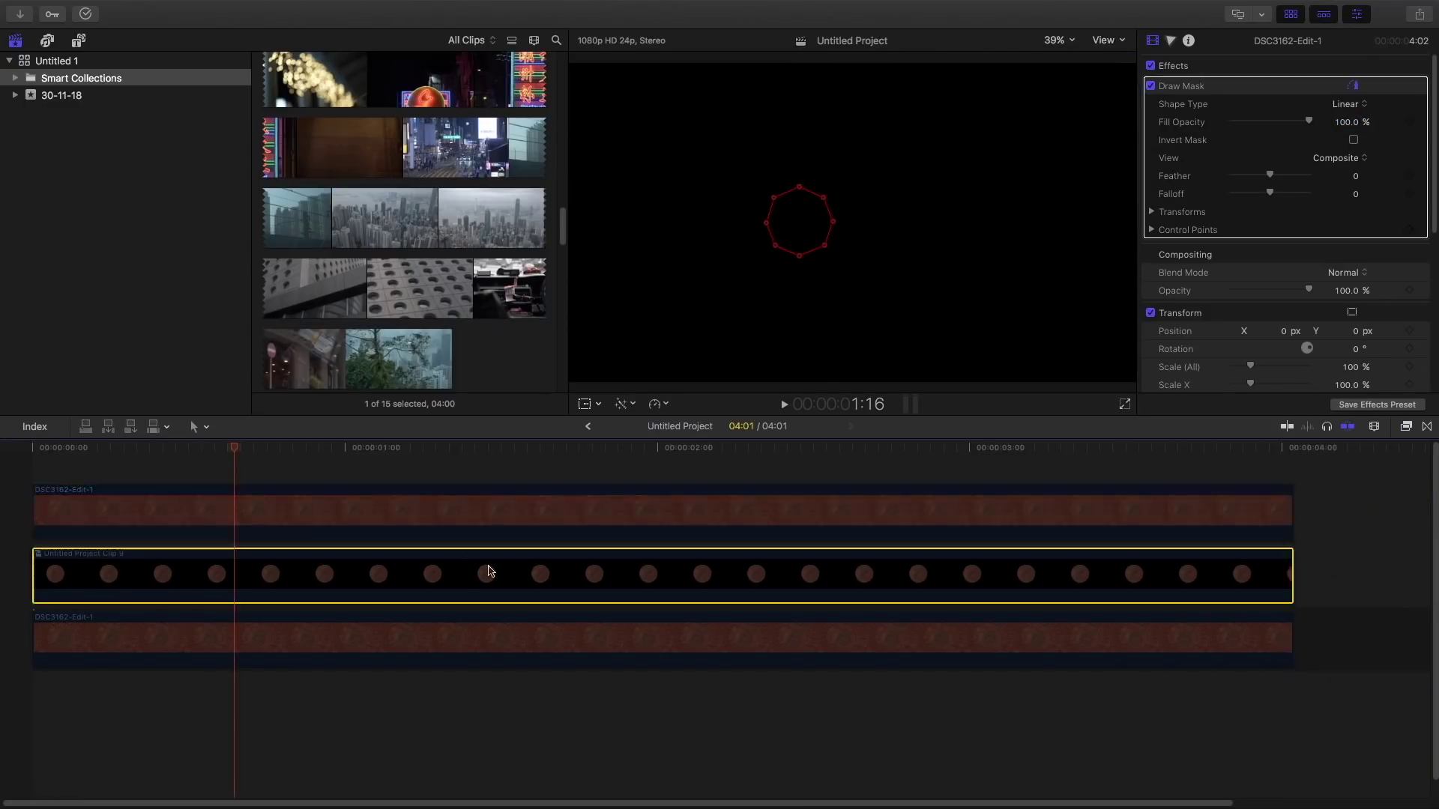
pyautogui.click(494, 636)
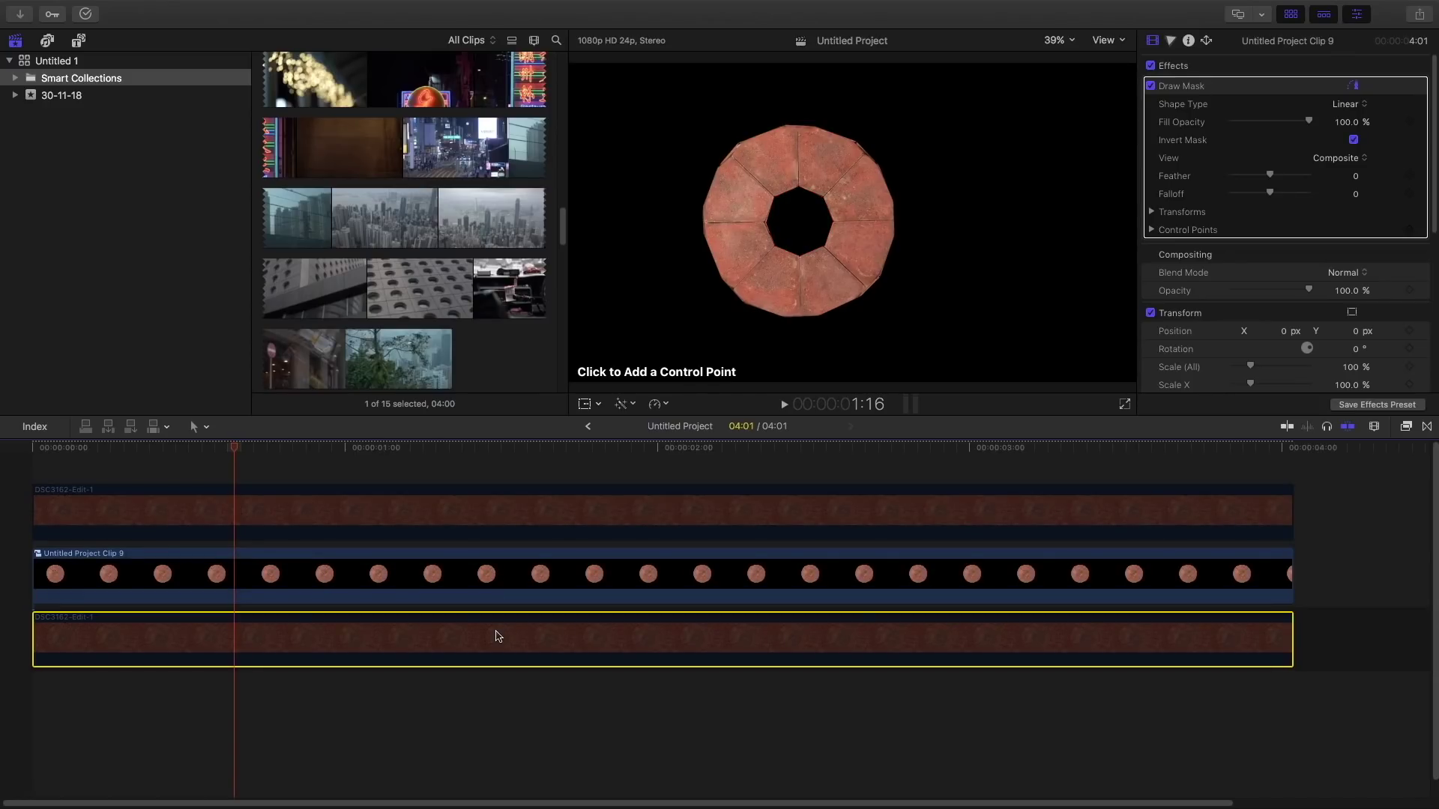
pyautogui.press('super+alt+v')
# Step: Convert the top, middle and lowest layers each into its own compound clip with the default name
pyautogui.click(398, 508)
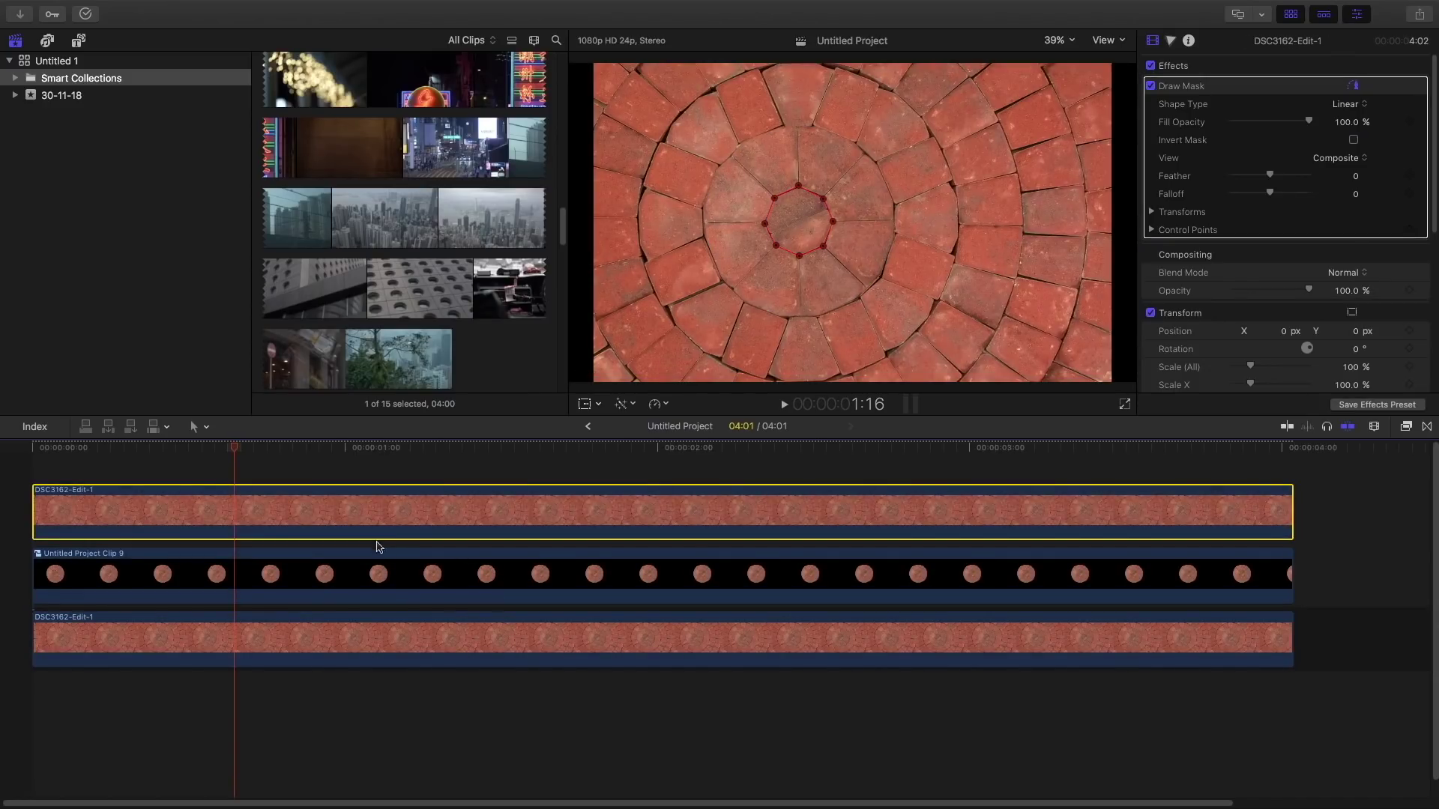
pyautogui.hotkey('alt', 'g')
pyautogui.press('Return')
pyautogui.click(385, 576)
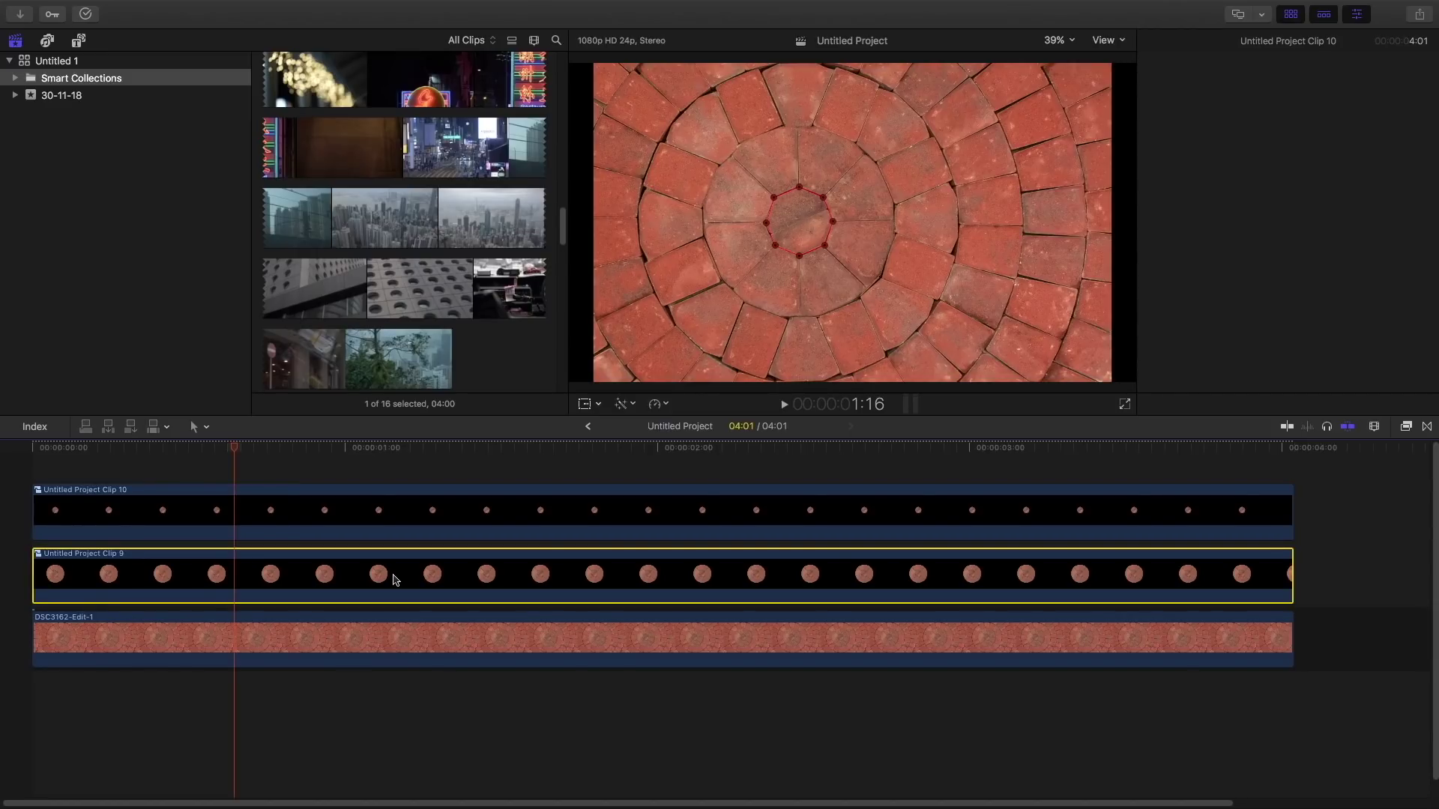
pyautogui.hotkey('alt', 'g')
pyautogui.press('Return')
pyautogui.click(385, 638)
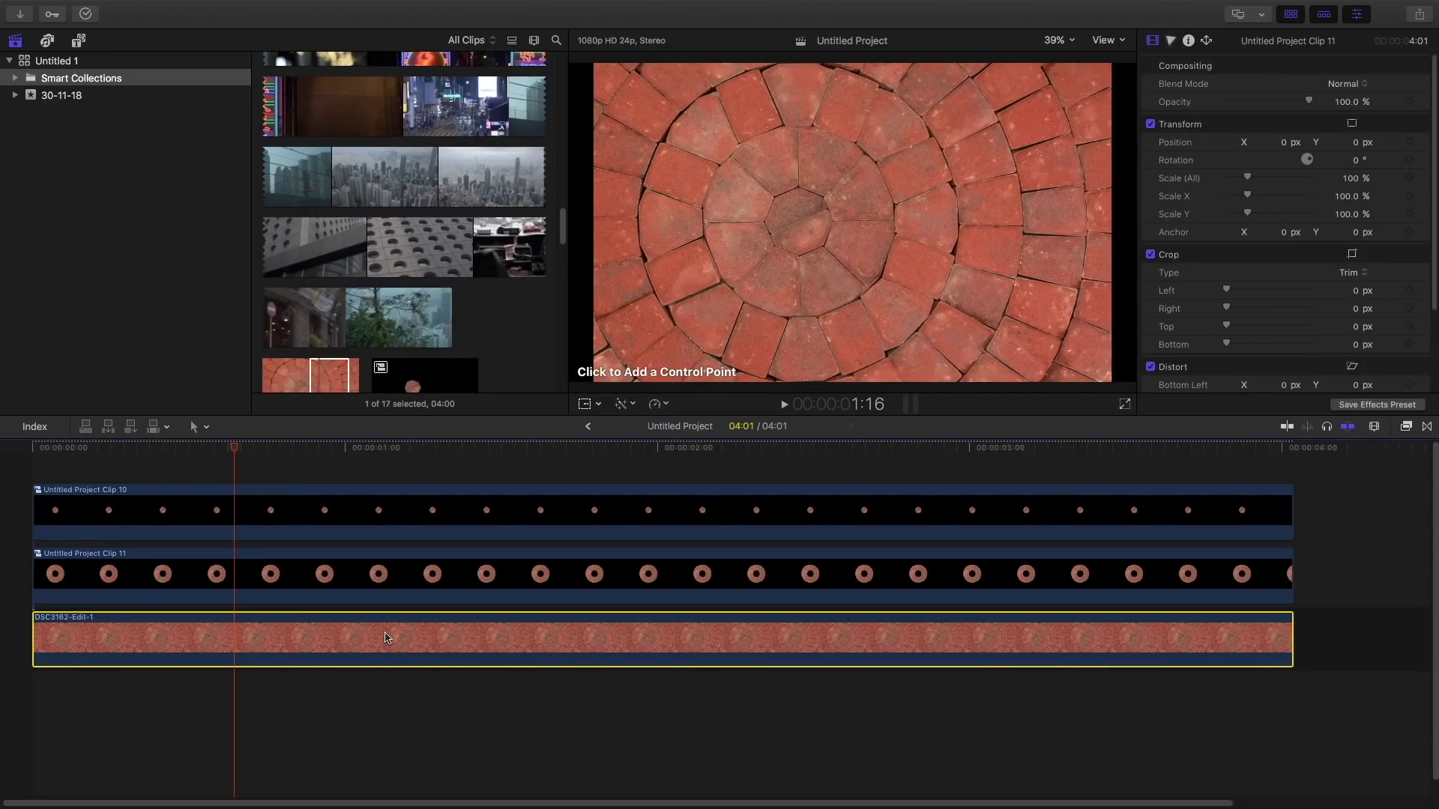
pyautogui.hotkey('alt', 'g')
pyautogui.press('Return')
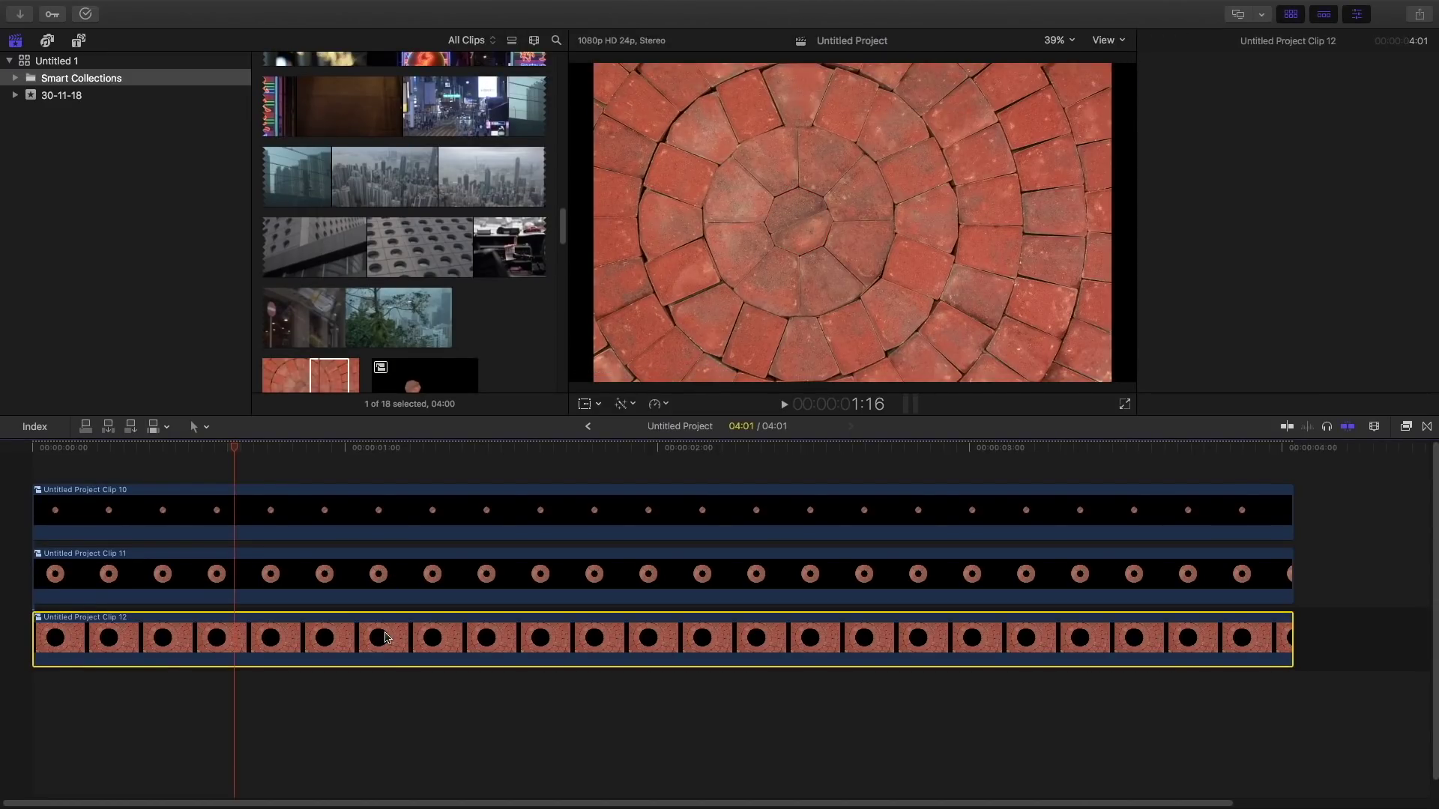
# Step: Place the playhead at frame 7 and turn on the on-screen Transform controls for the middle ring clip
pyautogui.moveTo(99, 457); pyautogui.dragTo(126, 448)
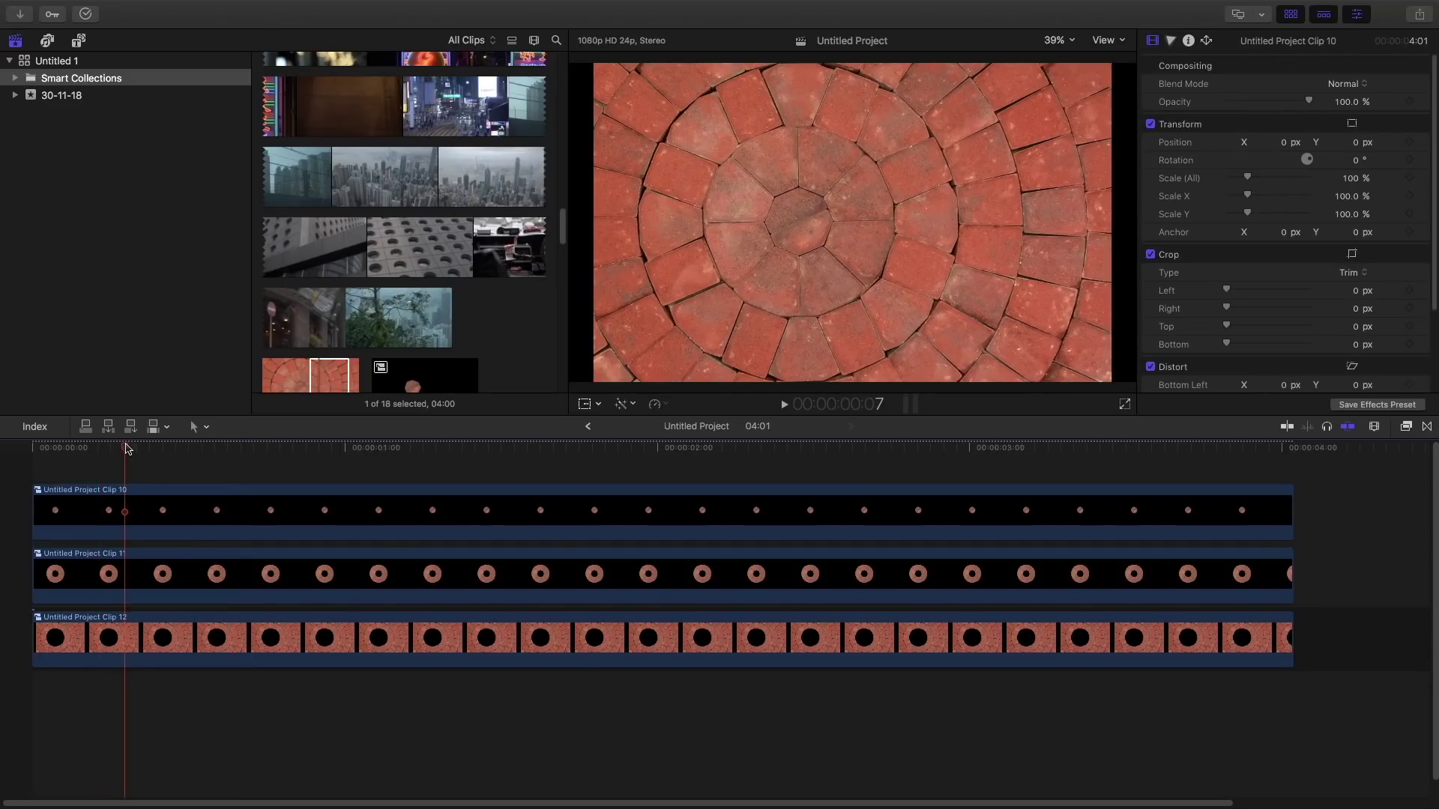
pyautogui.click(164, 577)
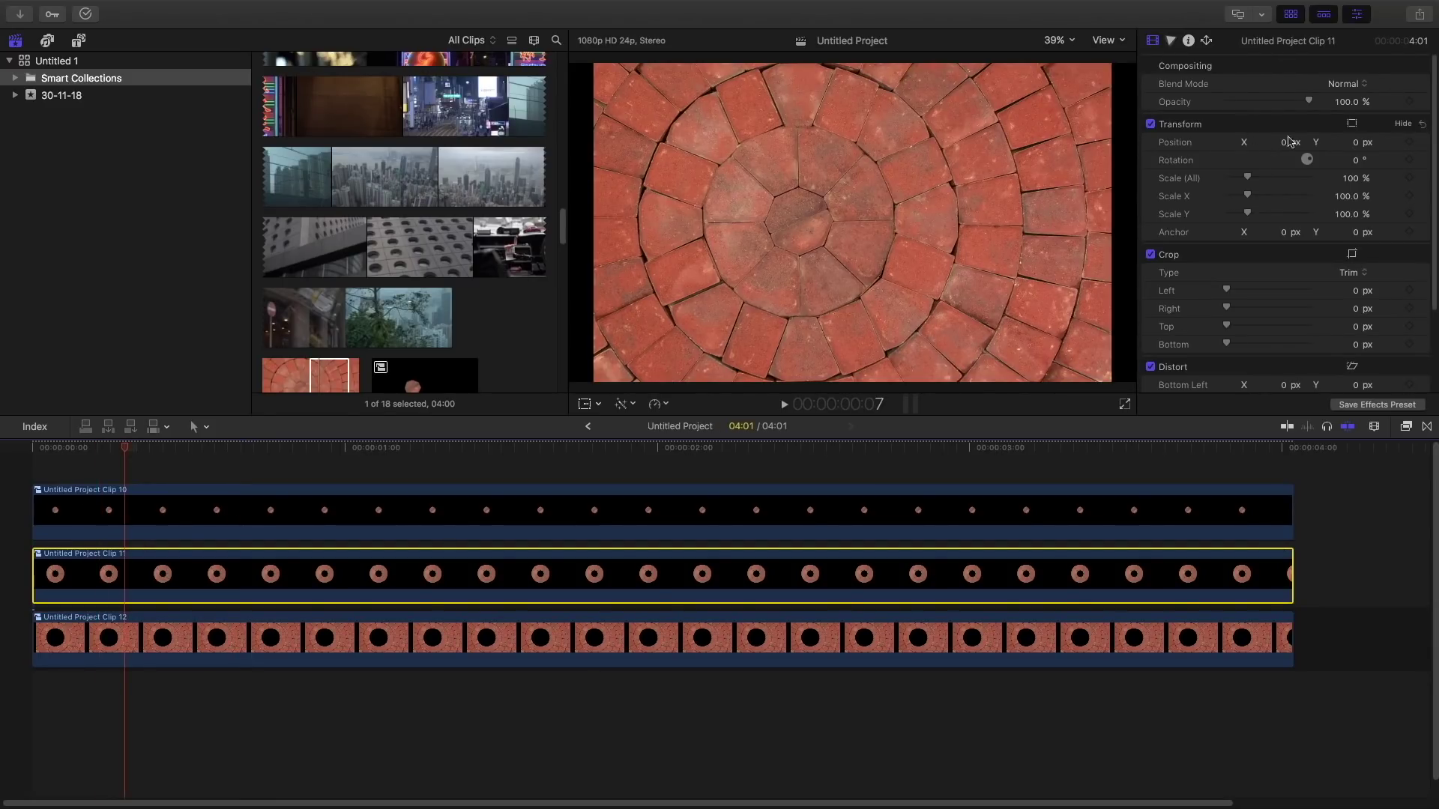
pyautogui.rightClick(918, 189)
pyautogui.click(923, 191)
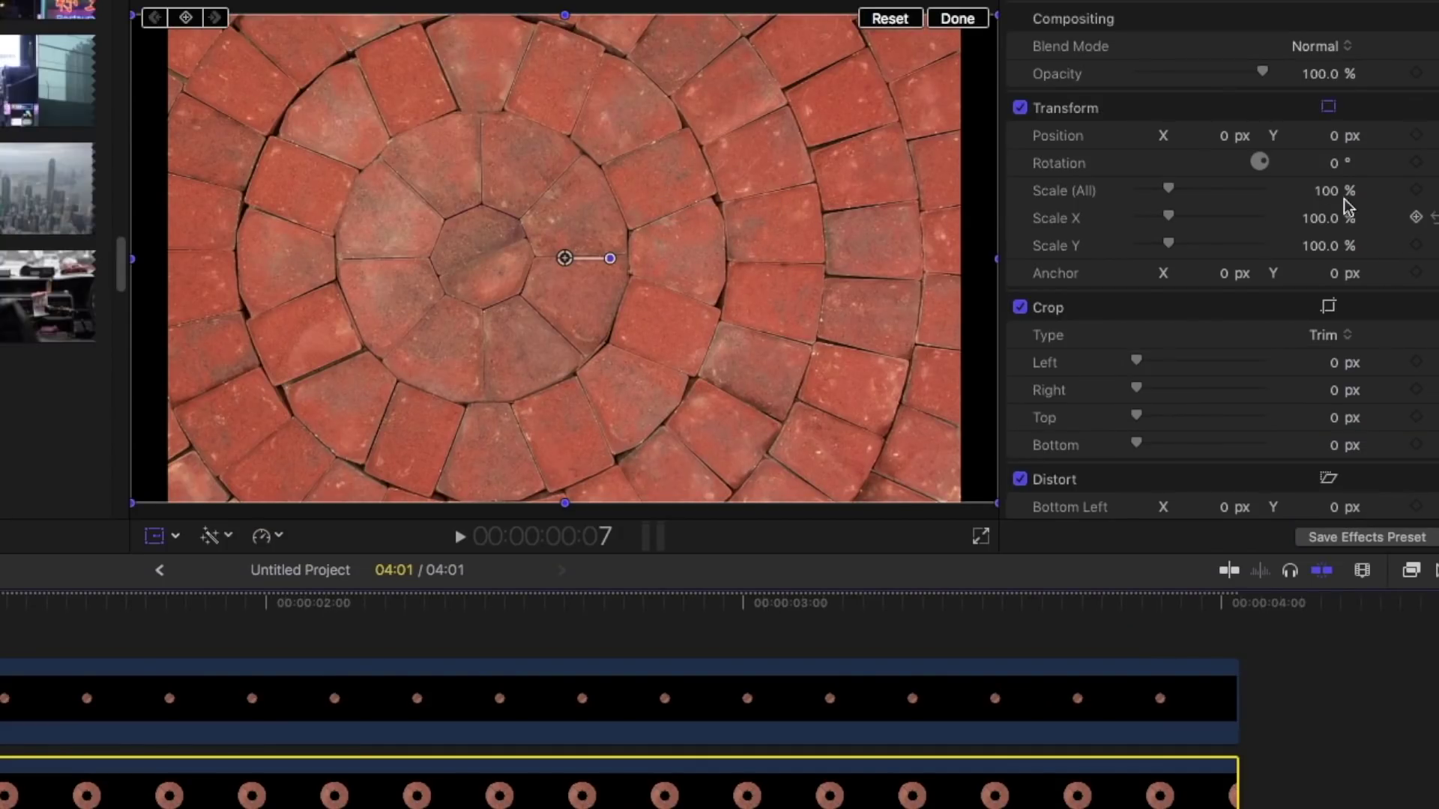
# Step: Set the ring clip's X position to -173.2 px and its X anchor to -173.0 px
pyautogui.moveTo(1225, 141); pyautogui.dragTo(1097, 141)
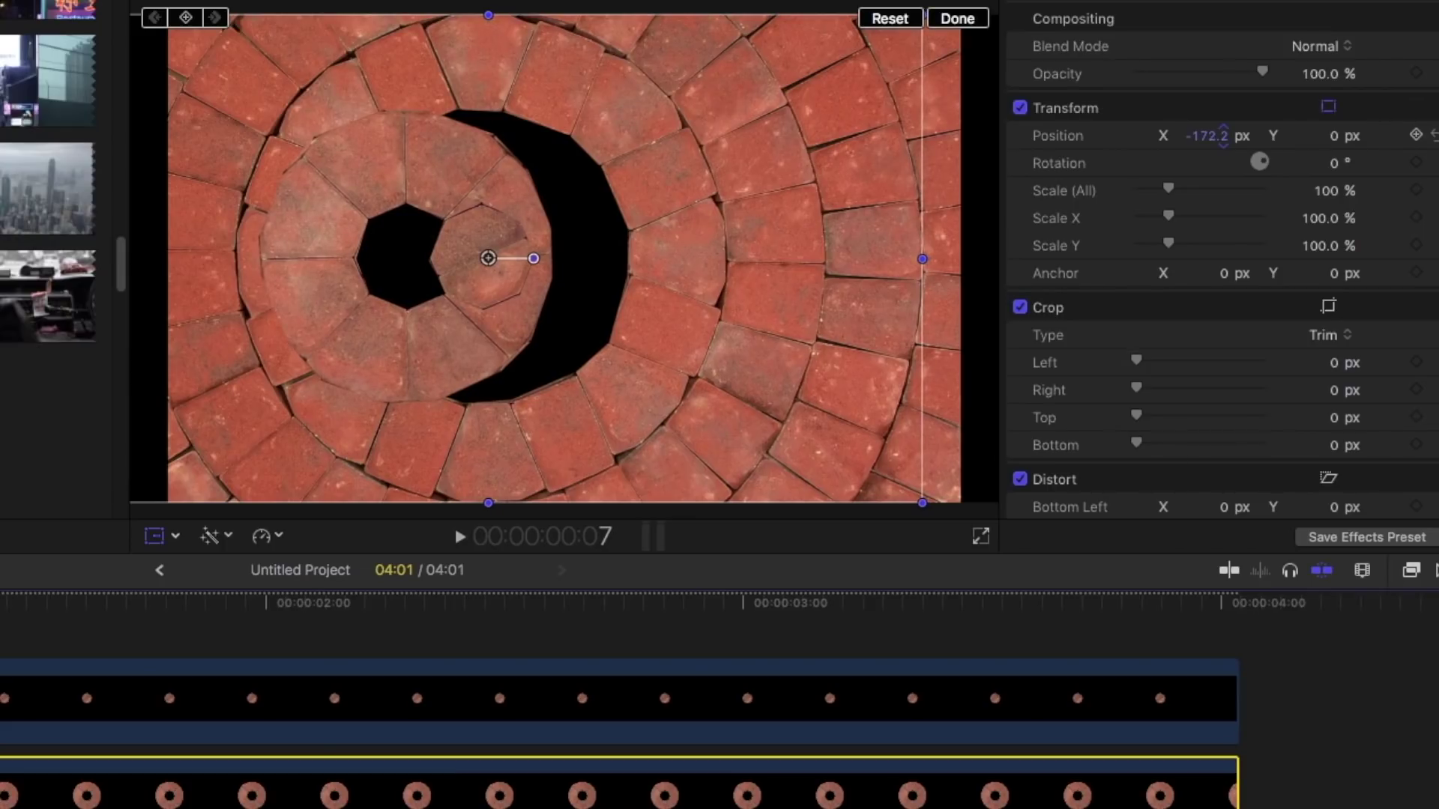
pyautogui.moveTo(1223, 135); pyautogui.dragTo(1219, 136)
pyautogui.moveTo(1225, 276)
pyautogui.mouseDown()
pyautogui.moveTo(1169, 275)
pyautogui.moveTo(1229, 273)
pyautogui.mouseUp()
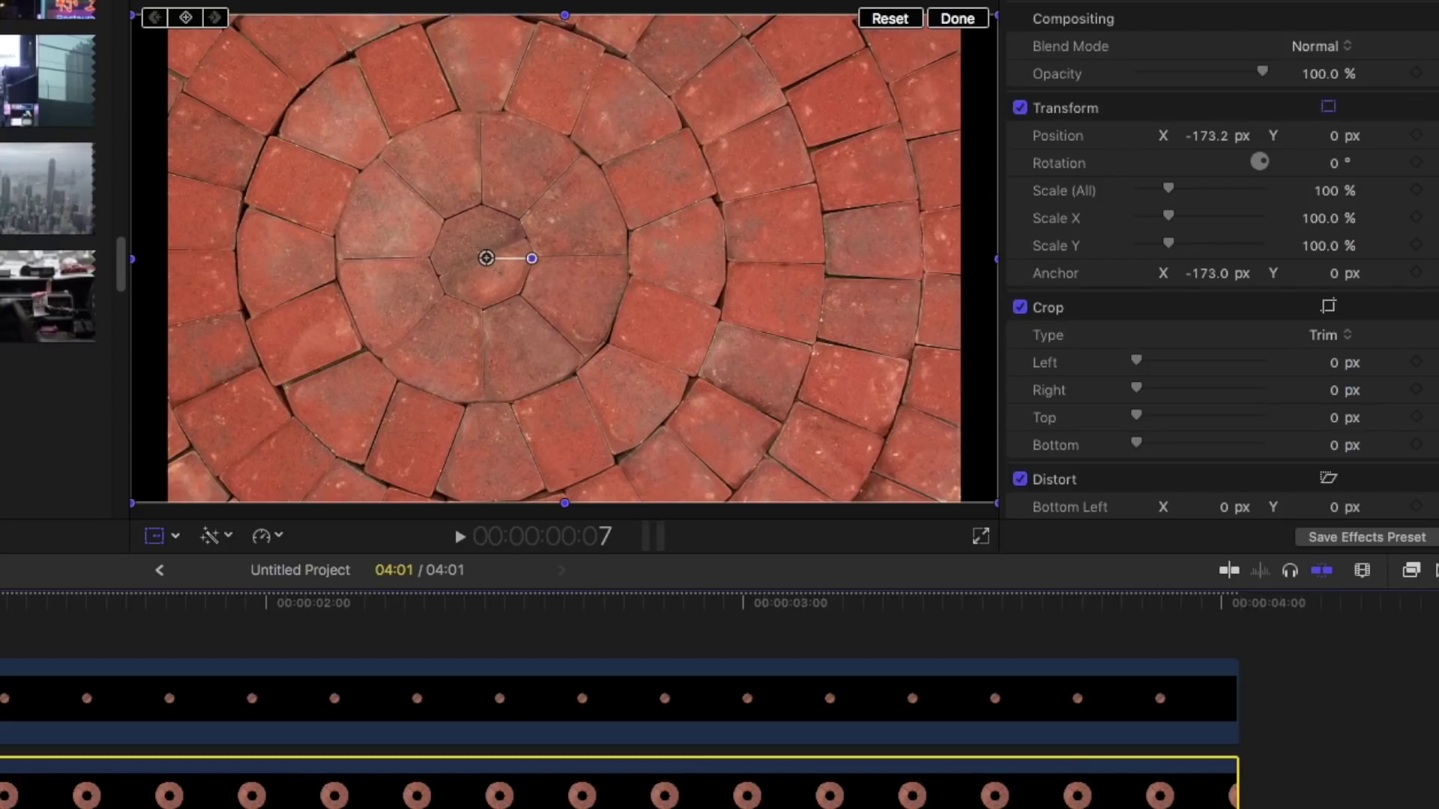
# Step: Set the top centre clip's X position to -182.3 px and its X anchor to -180.0 px, and finish the on-screen Transform editing
pyautogui.click(619, 700)
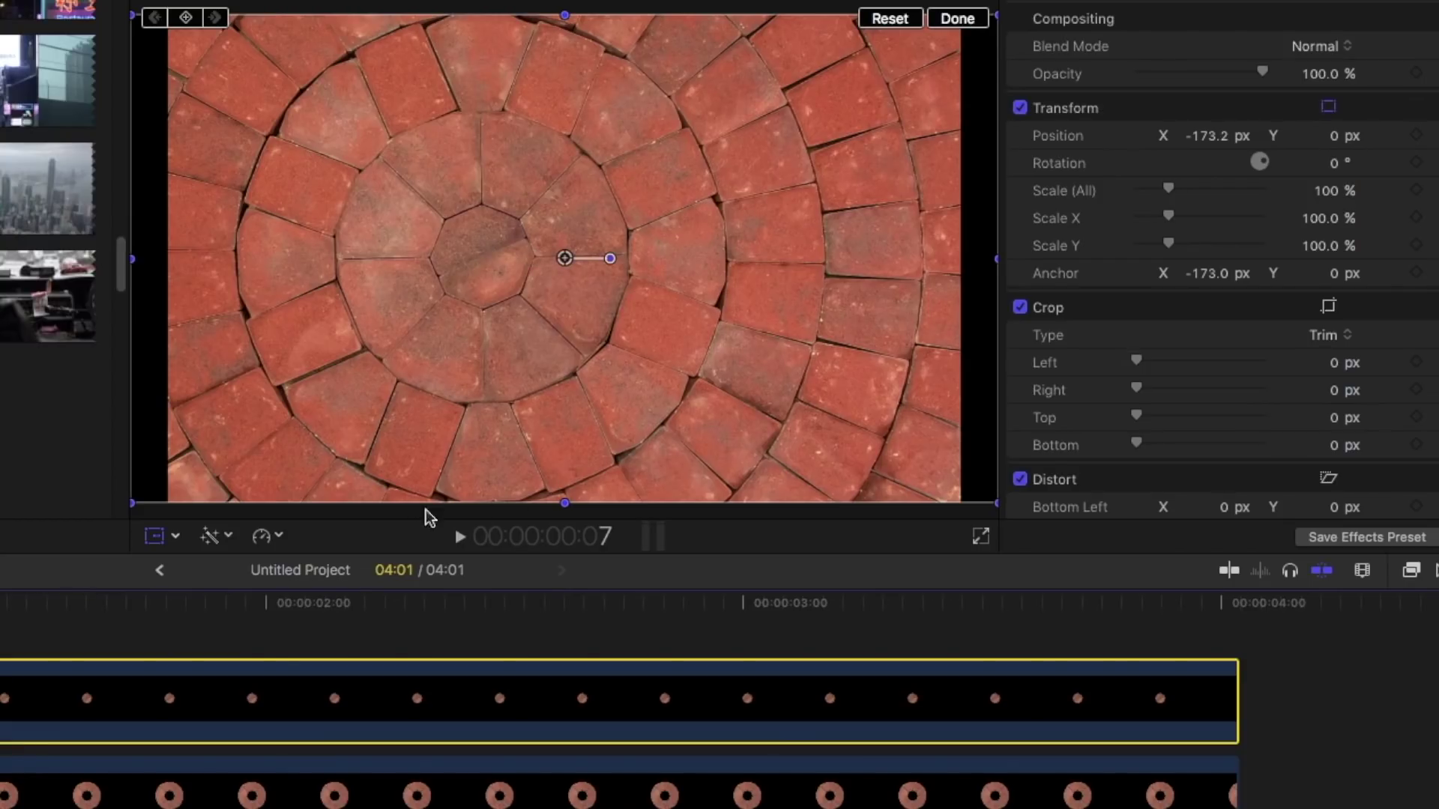
pyautogui.moveTo(1228, 139); pyautogui.dragTo(1091, 139)
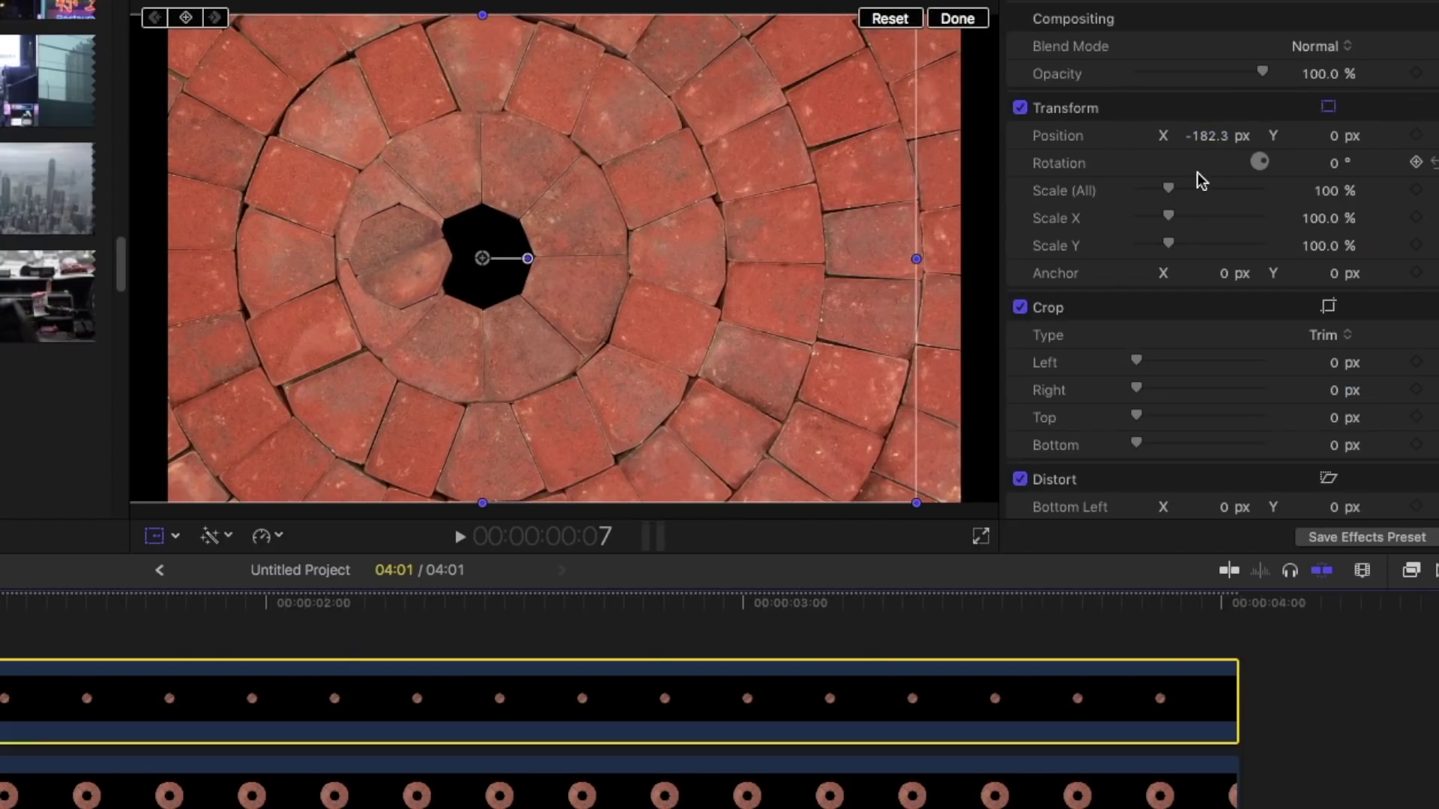
pyautogui.moveTo(1229, 273); pyautogui.dragTo(1094, 274)
pyautogui.click(963, 18)
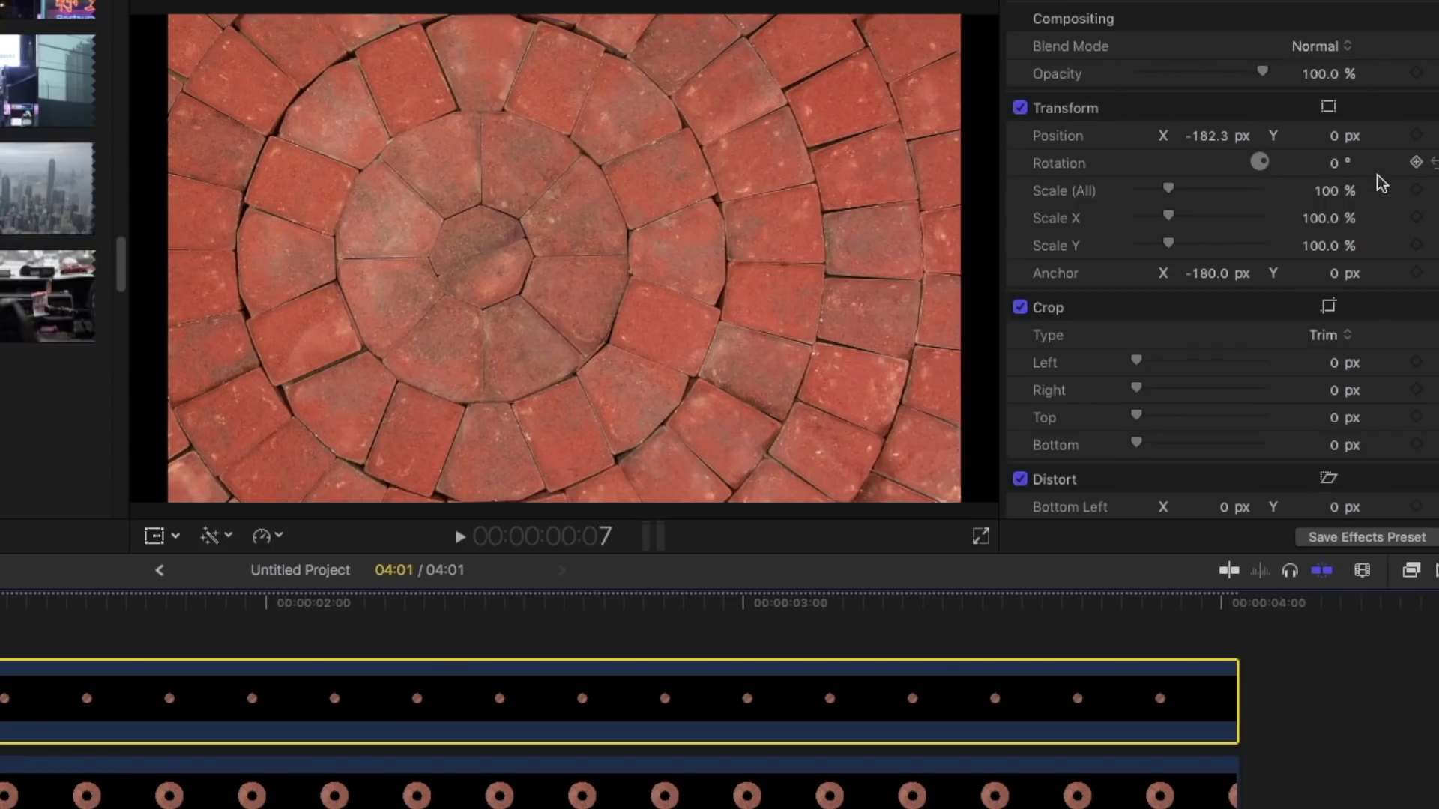
# Step: Keyframe the top clip's rotation from 0° at frame 7 to 360.0° at 1:17
pyautogui.click(1415, 162)
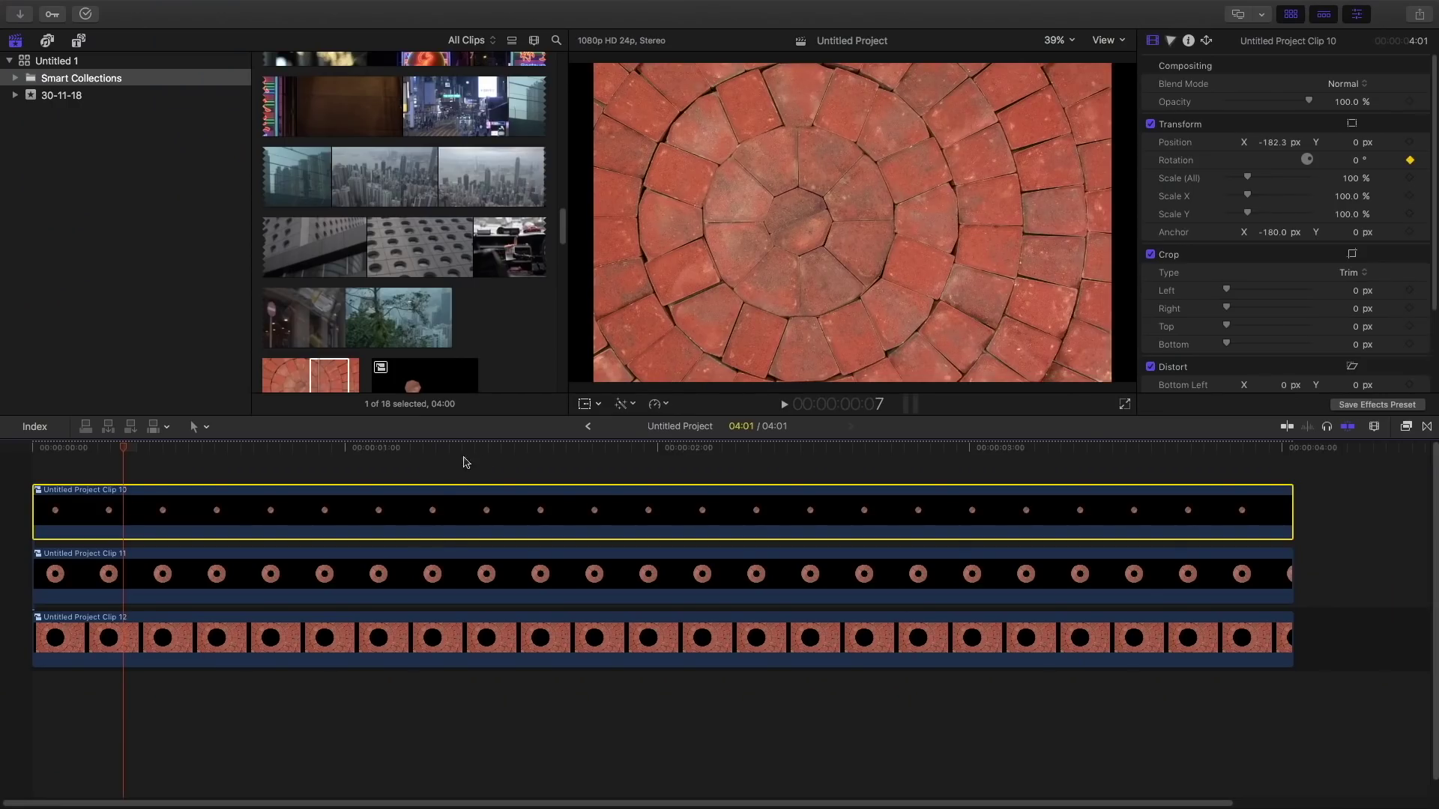
pyautogui.click(576, 450)
pyautogui.click(1357, 161)
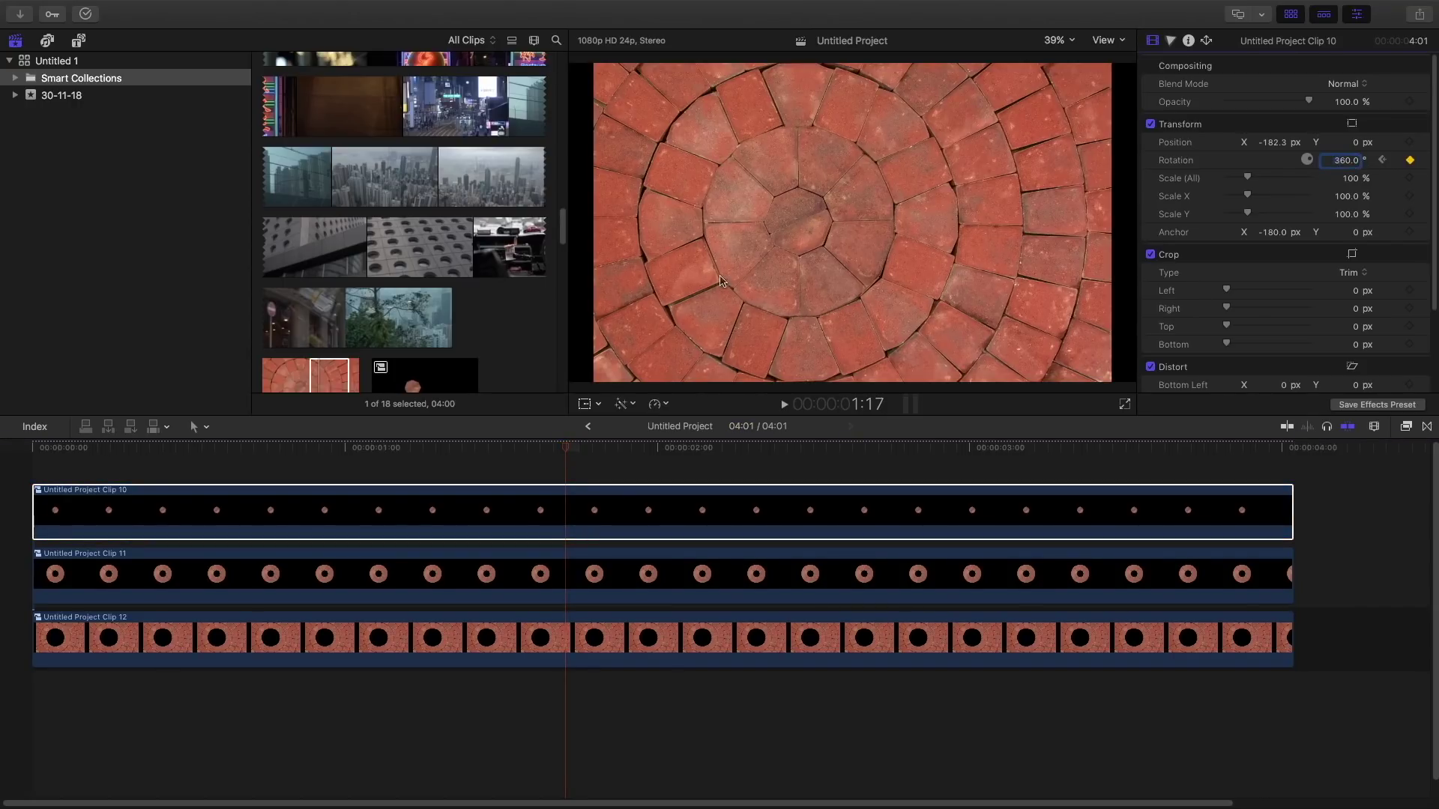
pyautogui.write('360.0')
# Step: Keyframe the middle ring clip's rotation from 0° at frame 10 to -360.0° at 1:23
pyautogui.click(163, 447)
pyautogui.click(202, 586)
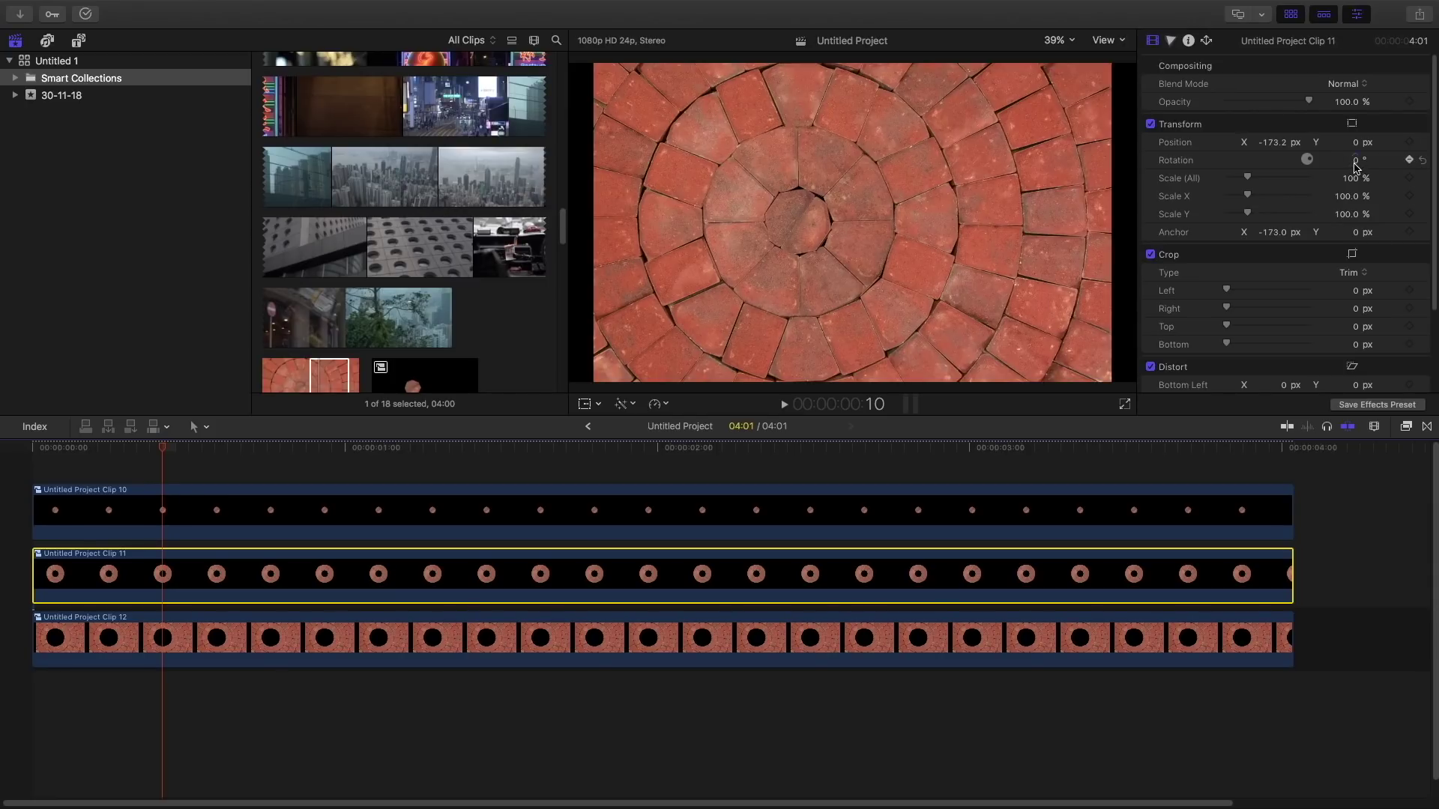
pyautogui.click(657, 451)
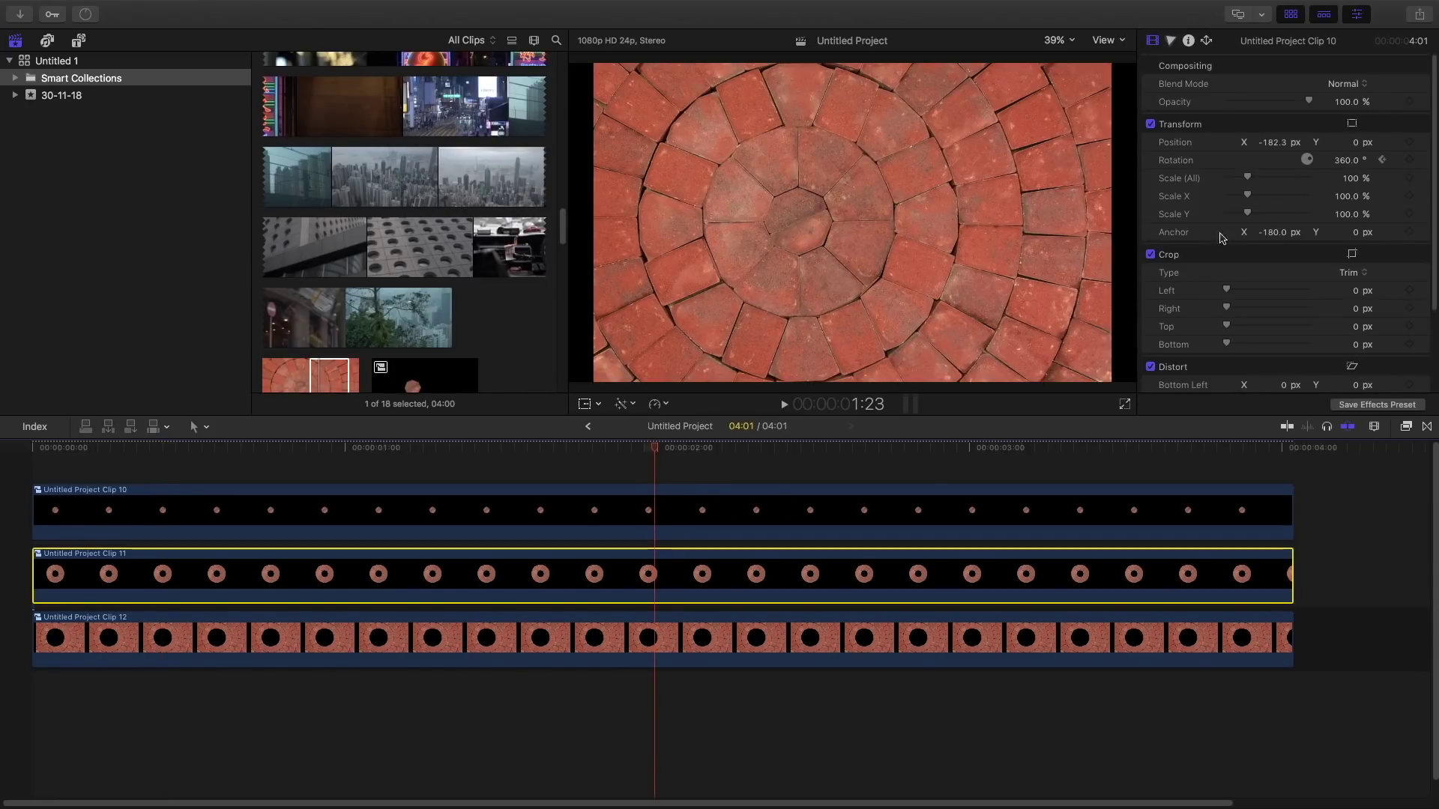
pyautogui.click(1356, 161)
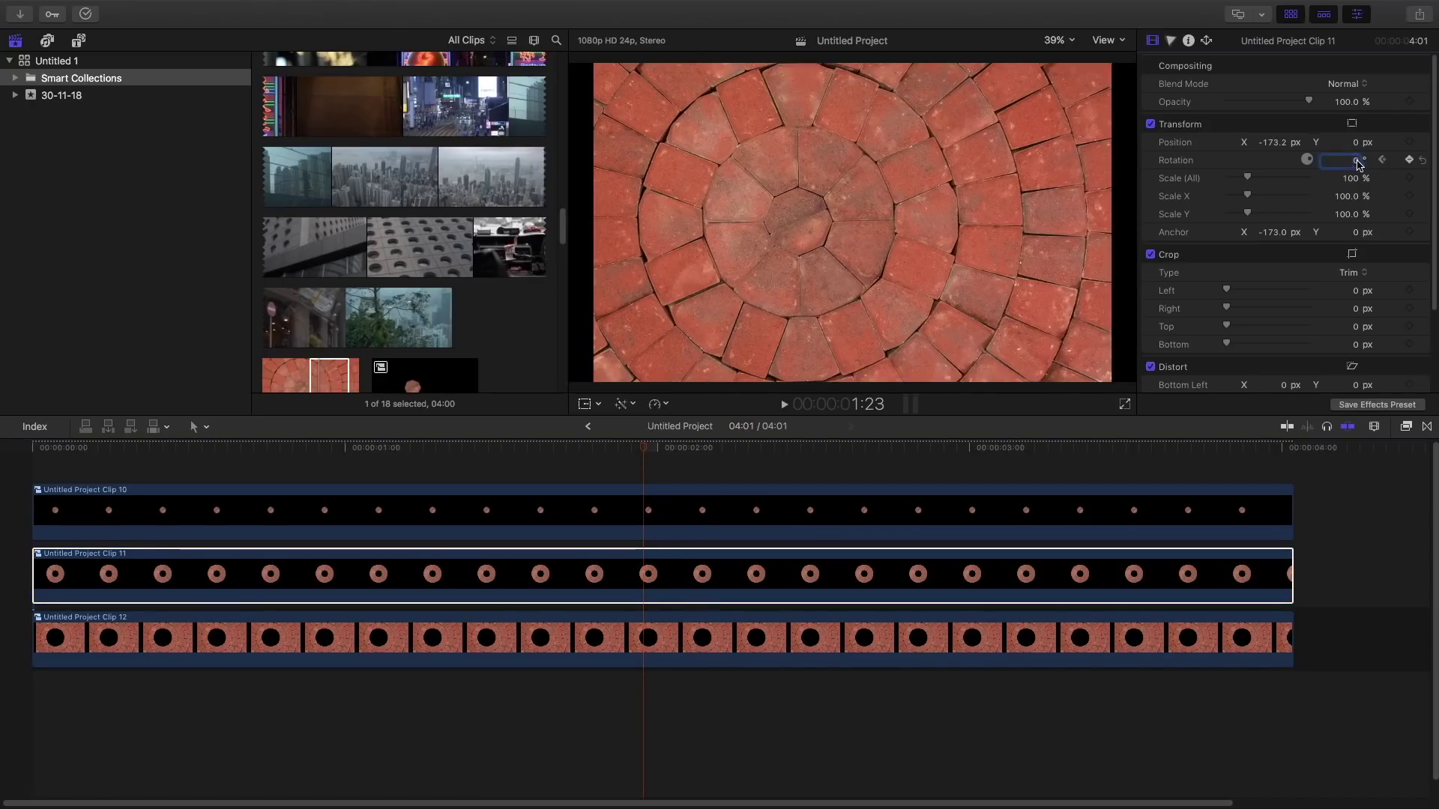
pyautogui.write('-360.0')
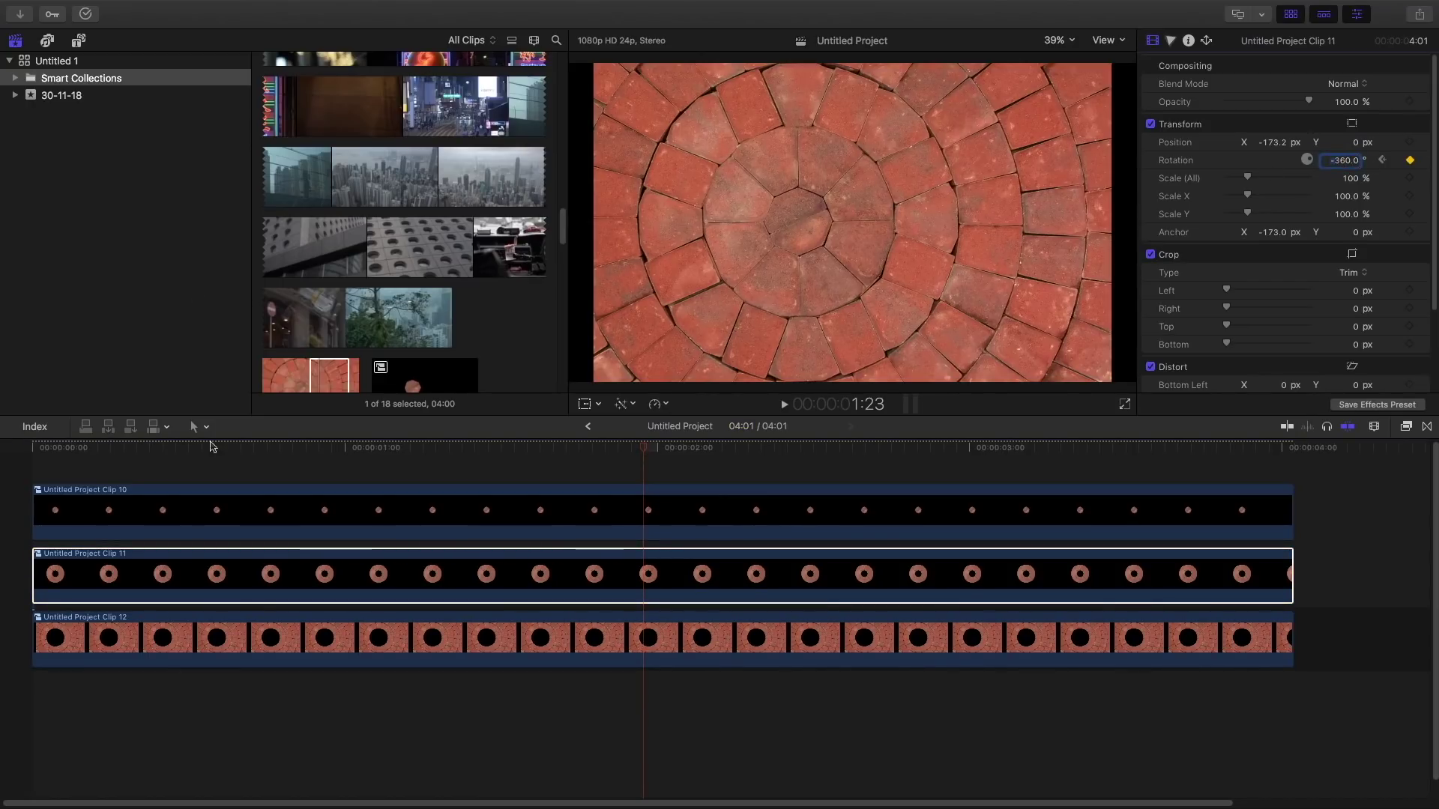
# Step: Play the timeline from frame 7 to check the opposing rotations of the centre and the ring
pyautogui.click(129, 448)
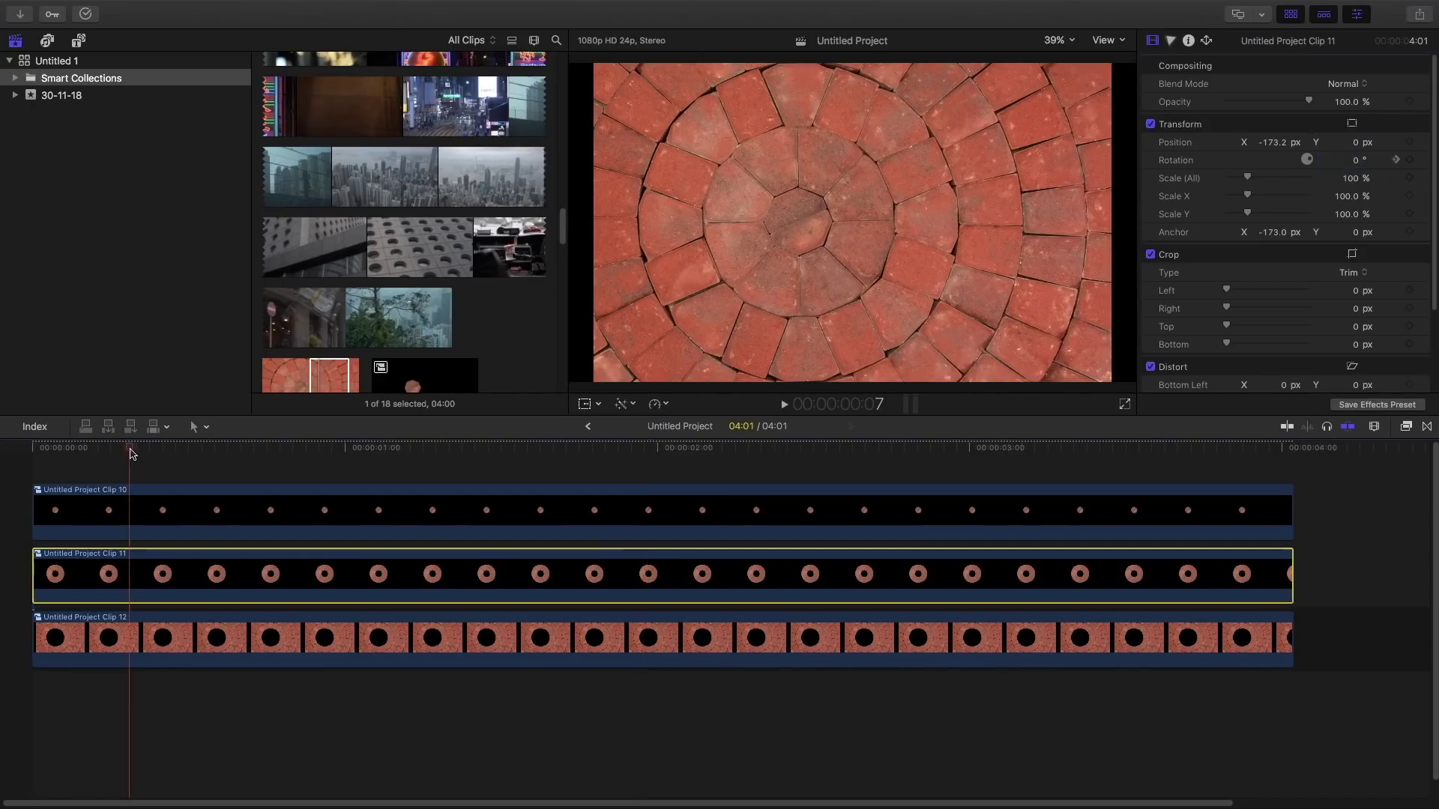
pyautogui.press('space')
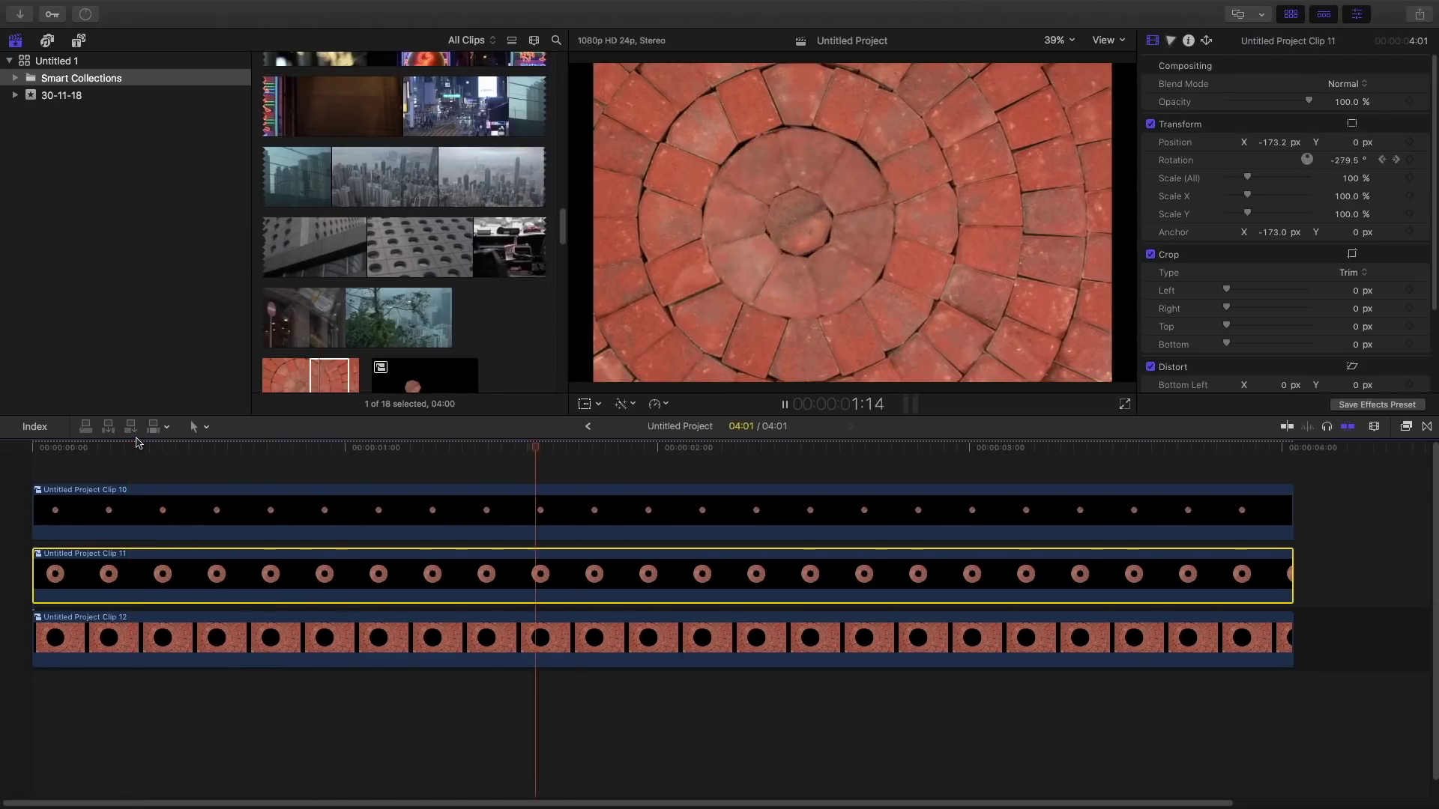
pyautogui.press('space')
# Step: Keyframe the top clip's X position from -182.3 px at 2:08 to 47.7 px at 2:15
pyautogui.press('super+Up')
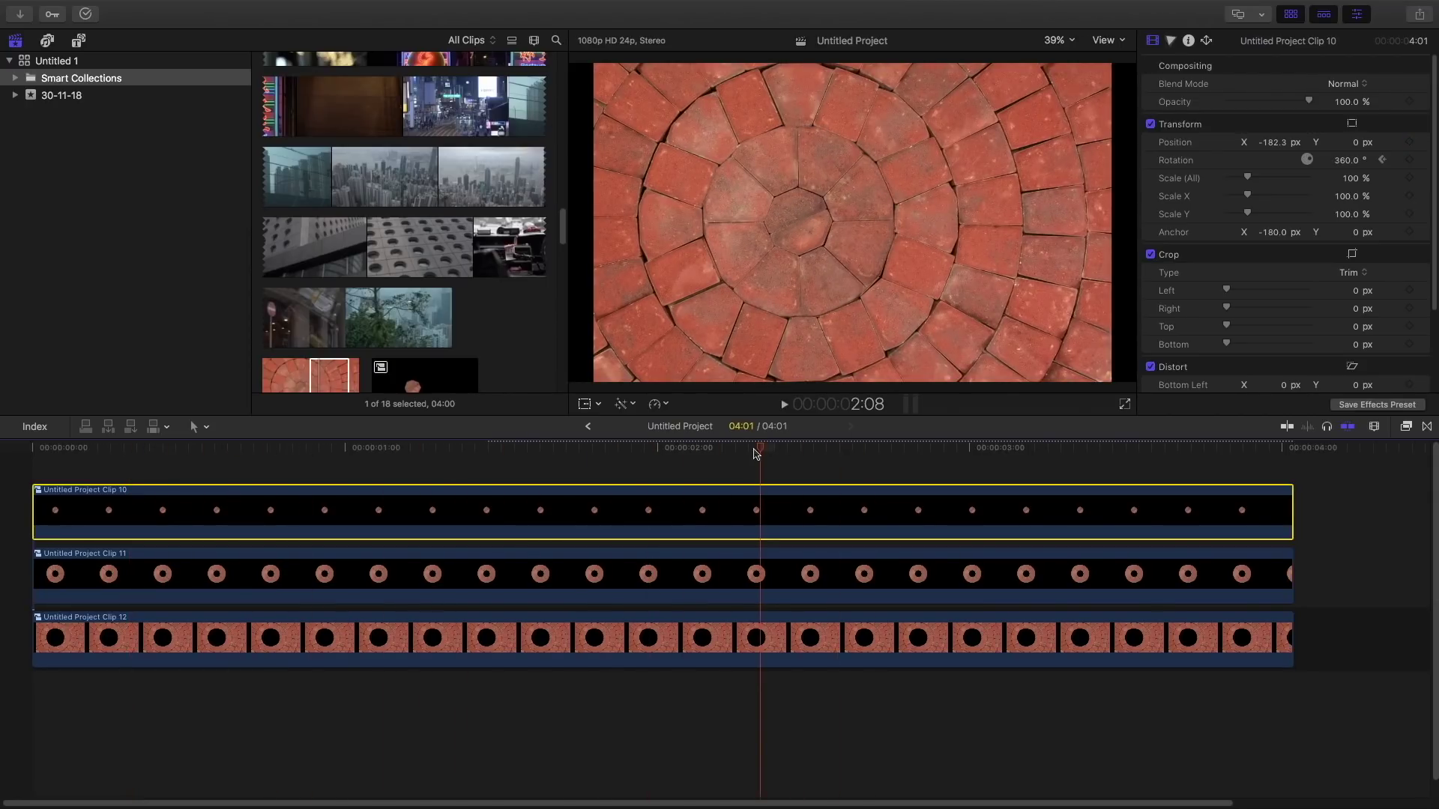
pyautogui.moveTo(1406, 146)
pyautogui.click(1408, 142)
pyautogui.click(857, 456)
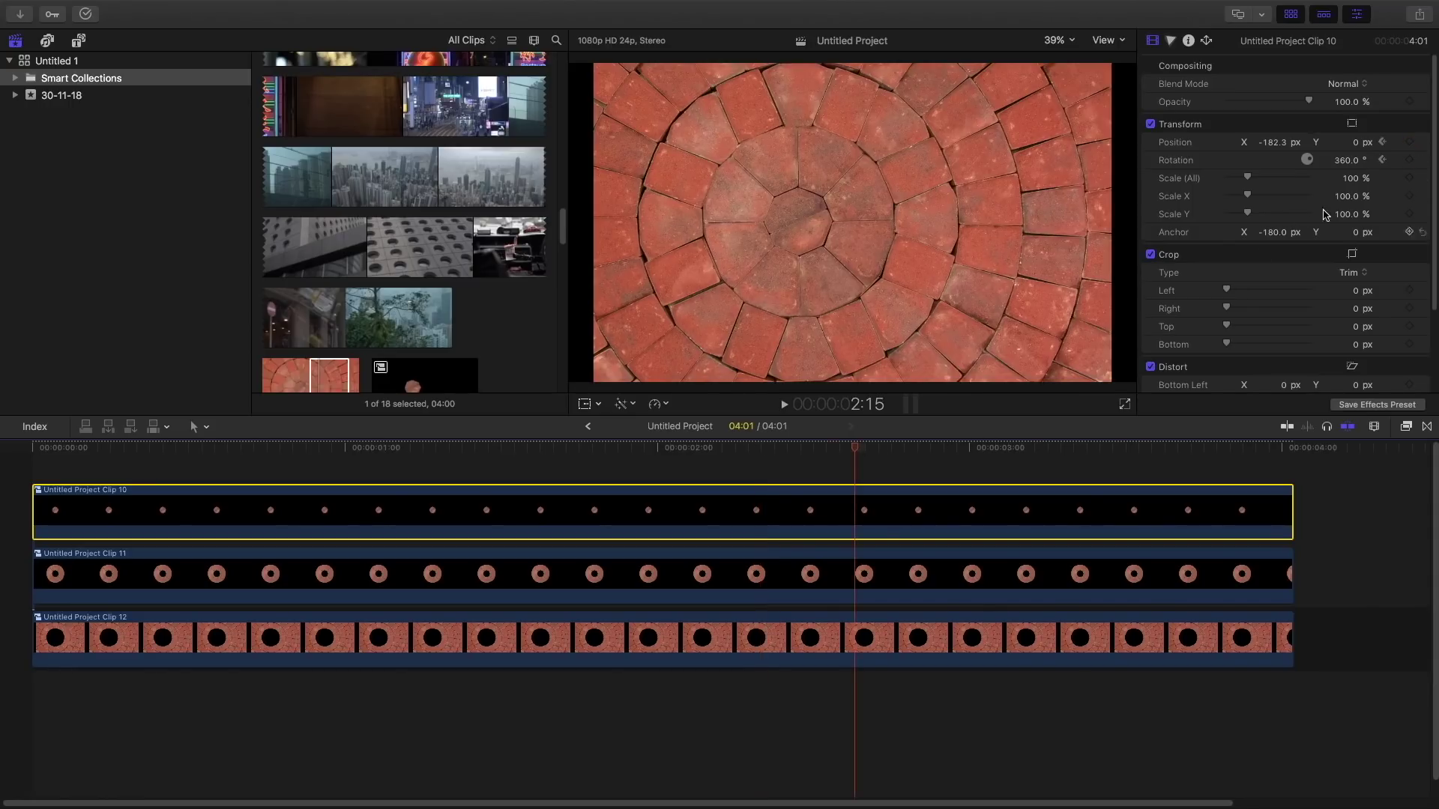
pyautogui.moveTo(1277, 143); pyautogui.dragTo(1272, 142)
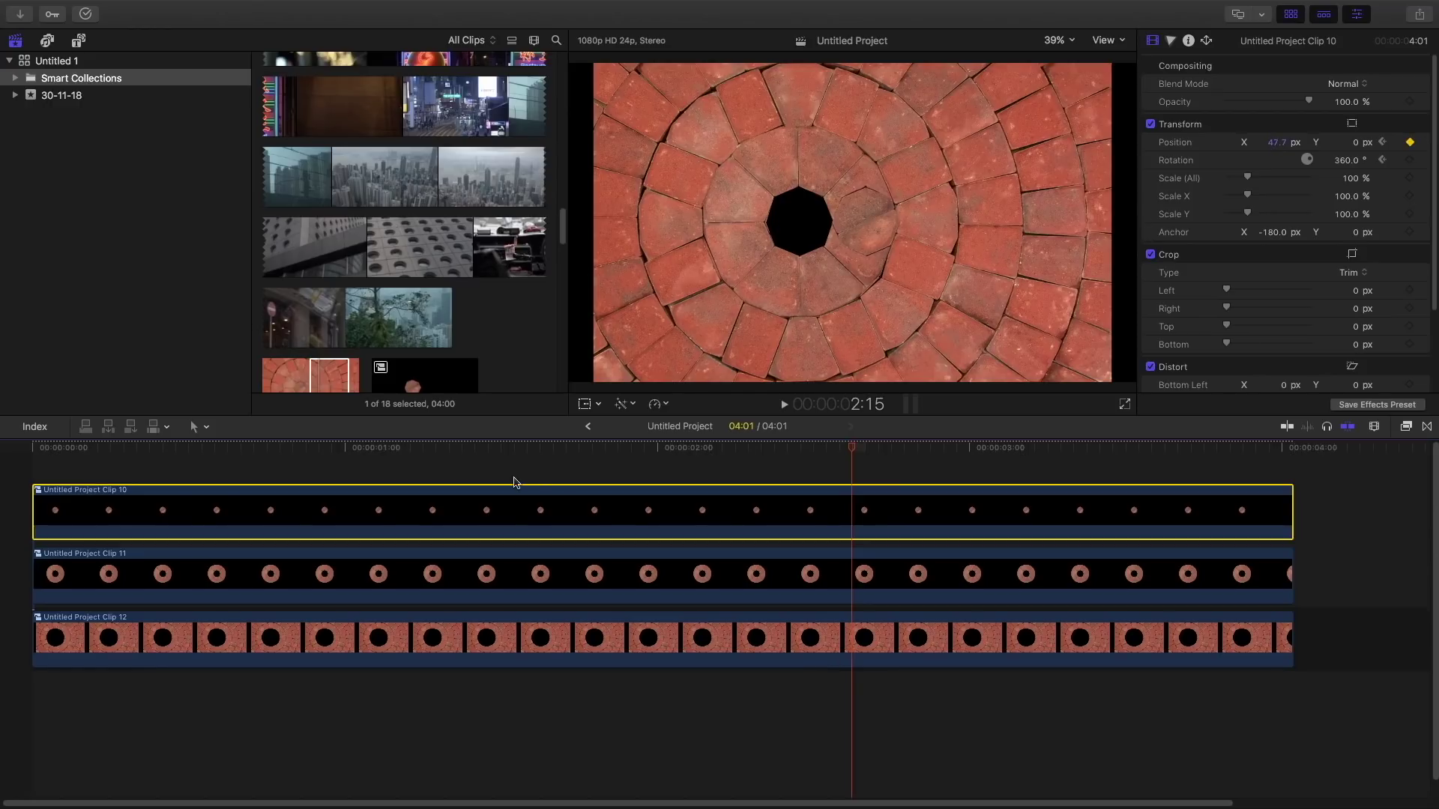
# Step: Play back the timeline to check the rotation and the sideways slide of the centre piece
pyautogui.click(544, 460)
pyautogui.press('space')
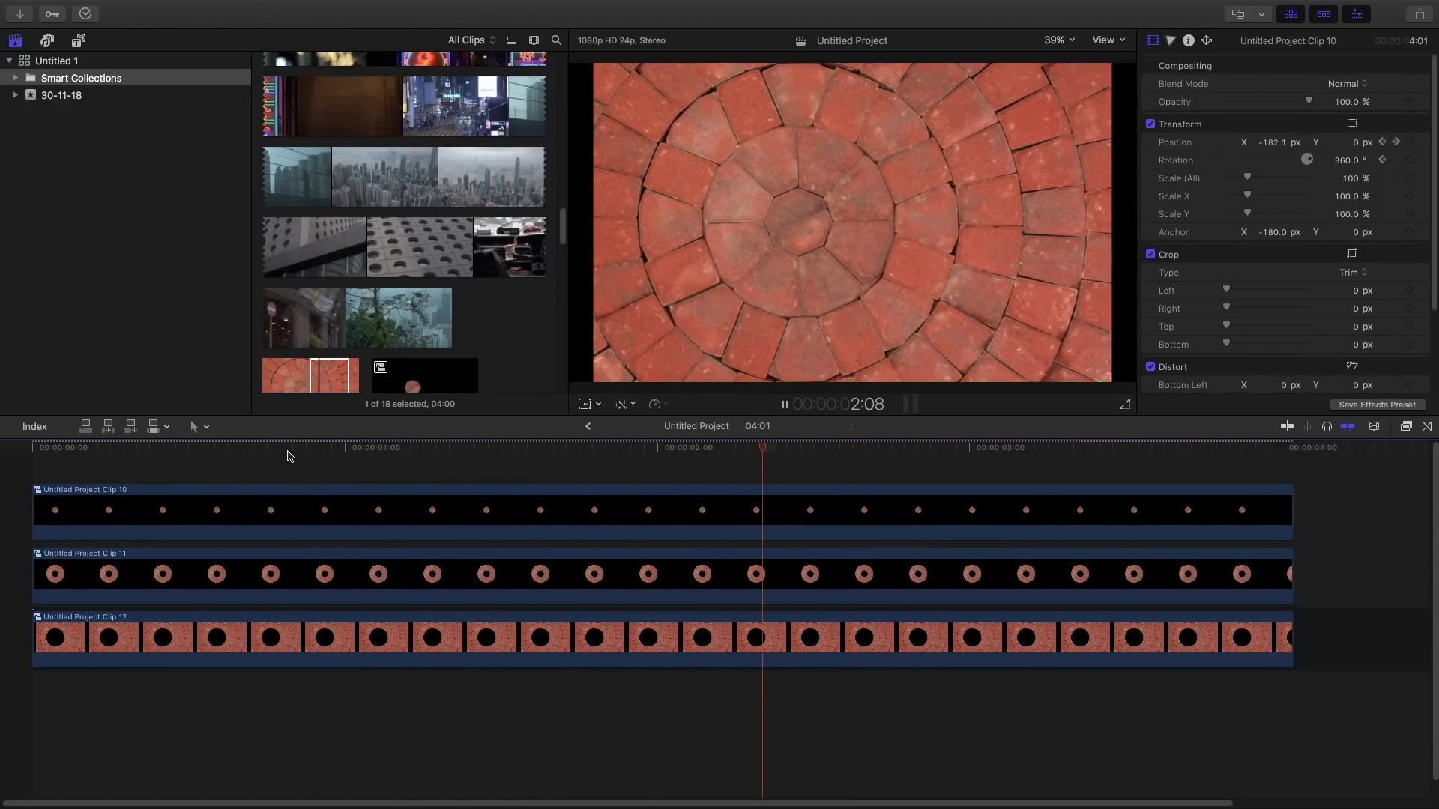
pyautogui.press('space')
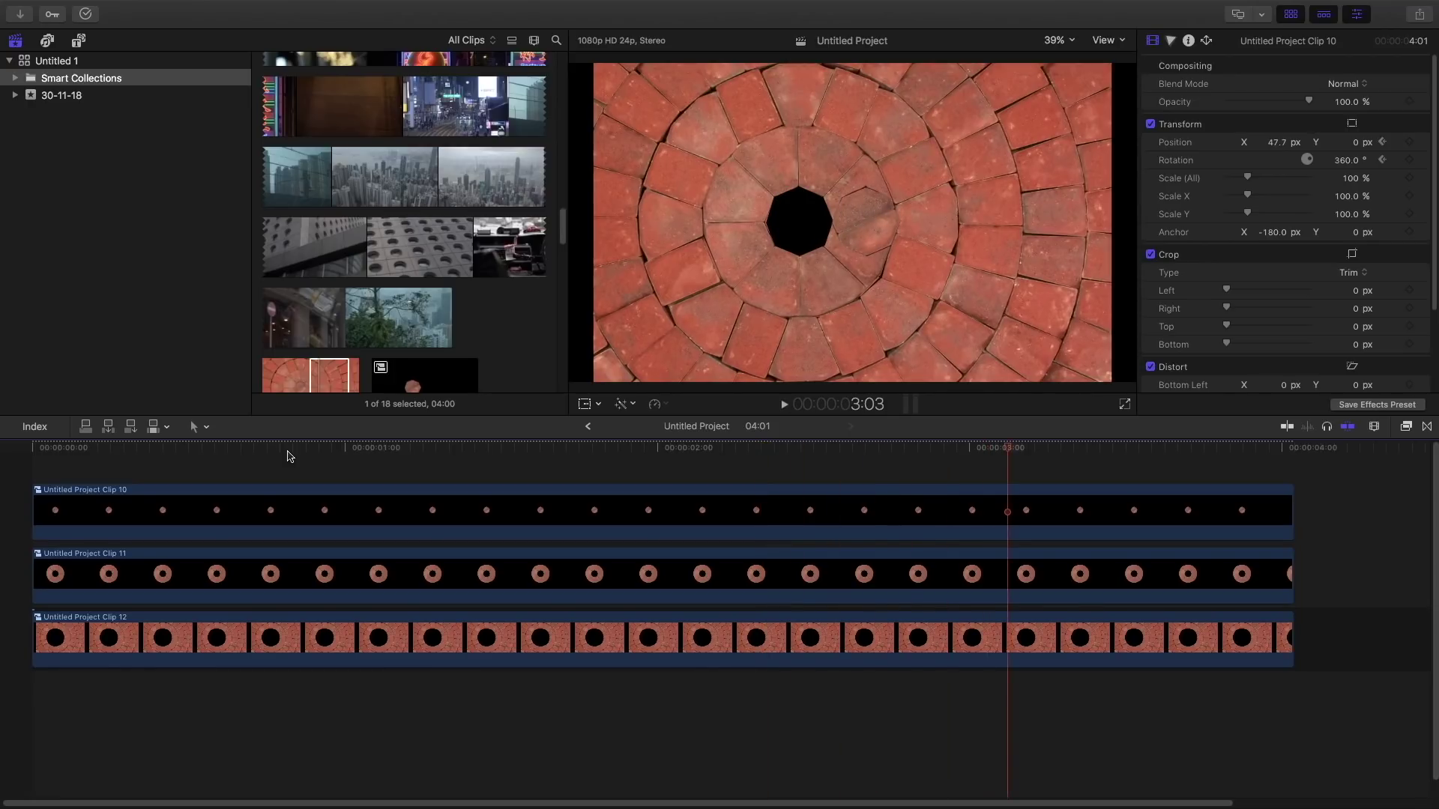
pyautogui.click(290, 457)
pyautogui.press('space')
pyautogui.moveTo(477, 6)
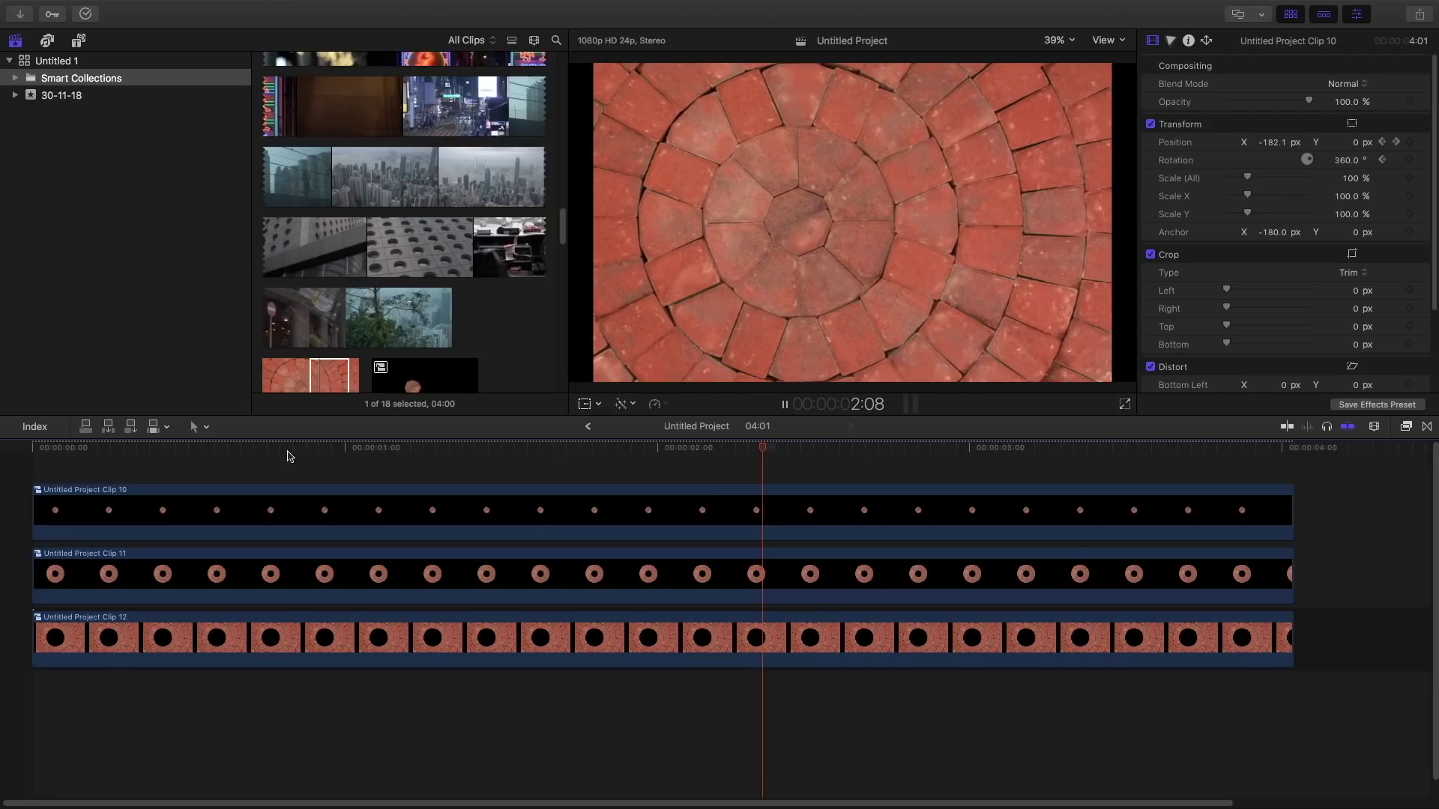
pyautogui.moveTo(476, 6)
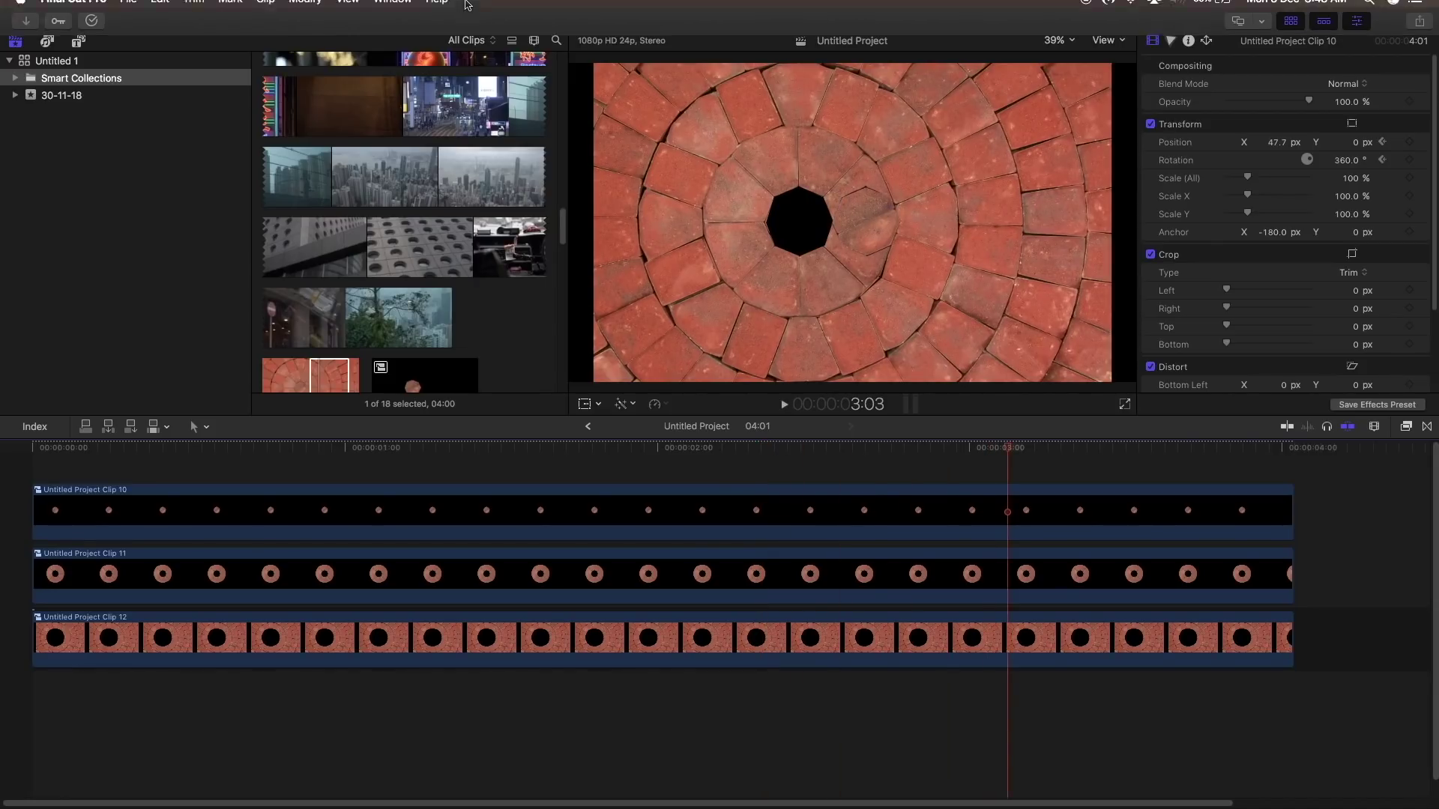
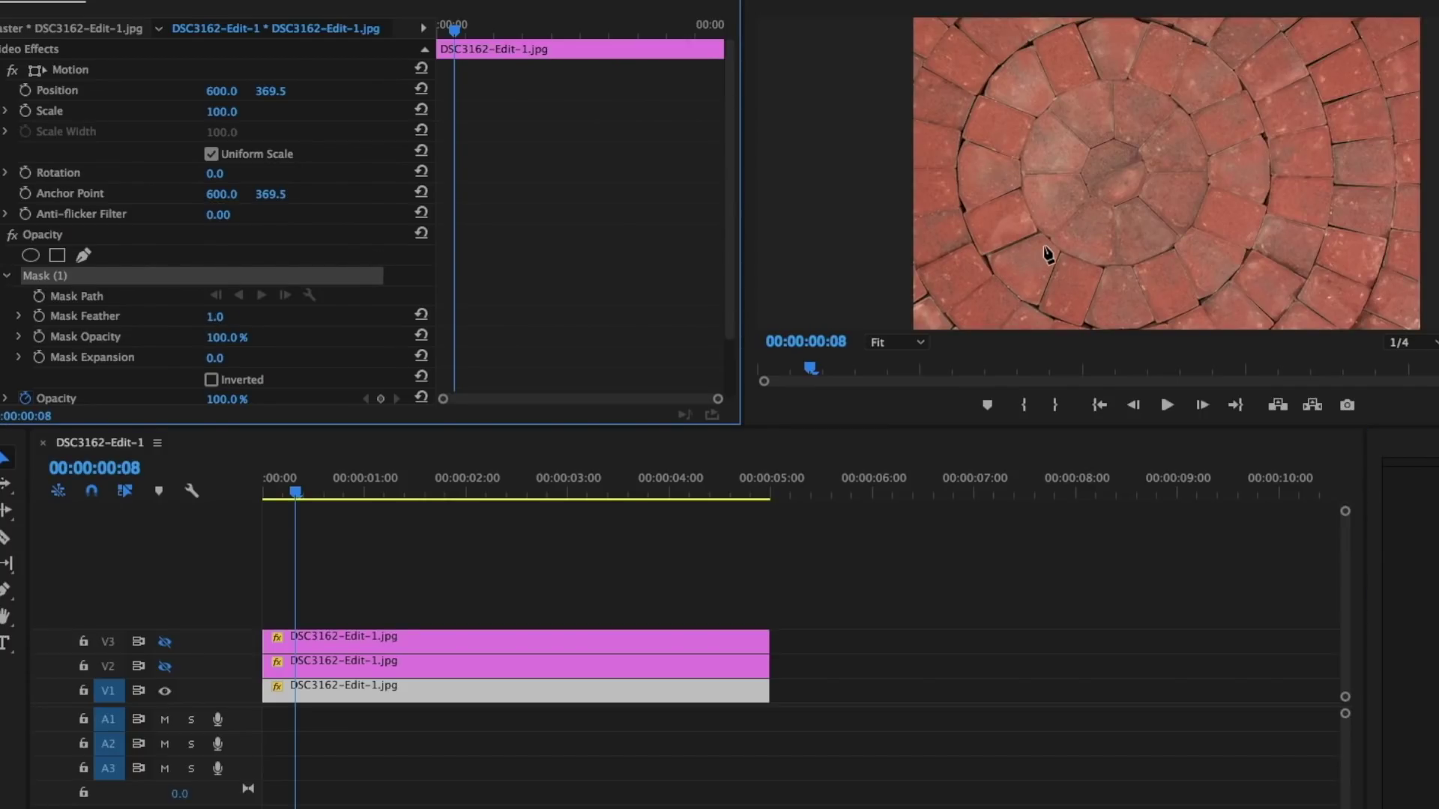
# Step: In Premiere Pro, pen-mask the V1 clip along the outer edge of the inner brick circle and invert the mask
pyautogui.click(897, 341)
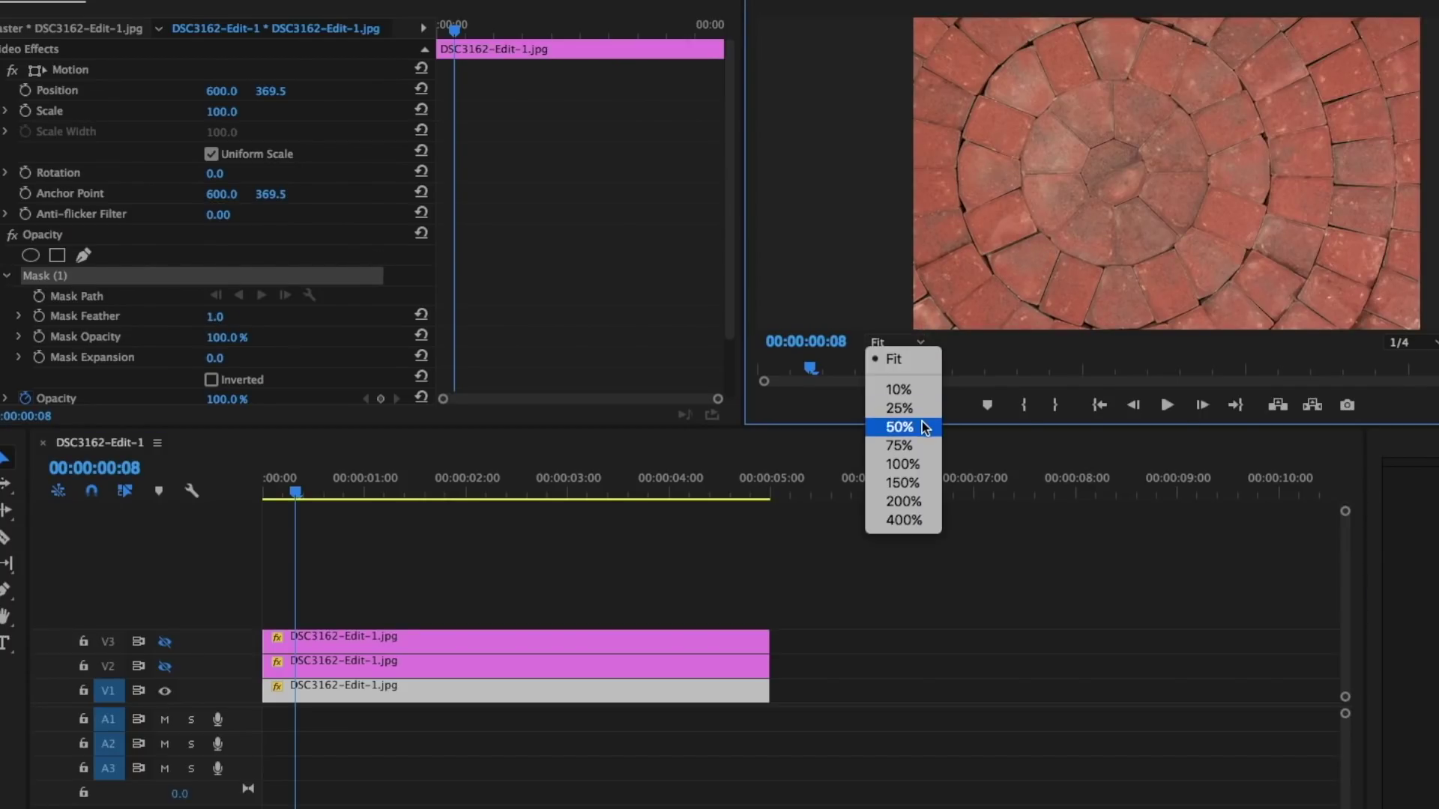
pyautogui.click(899, 445)
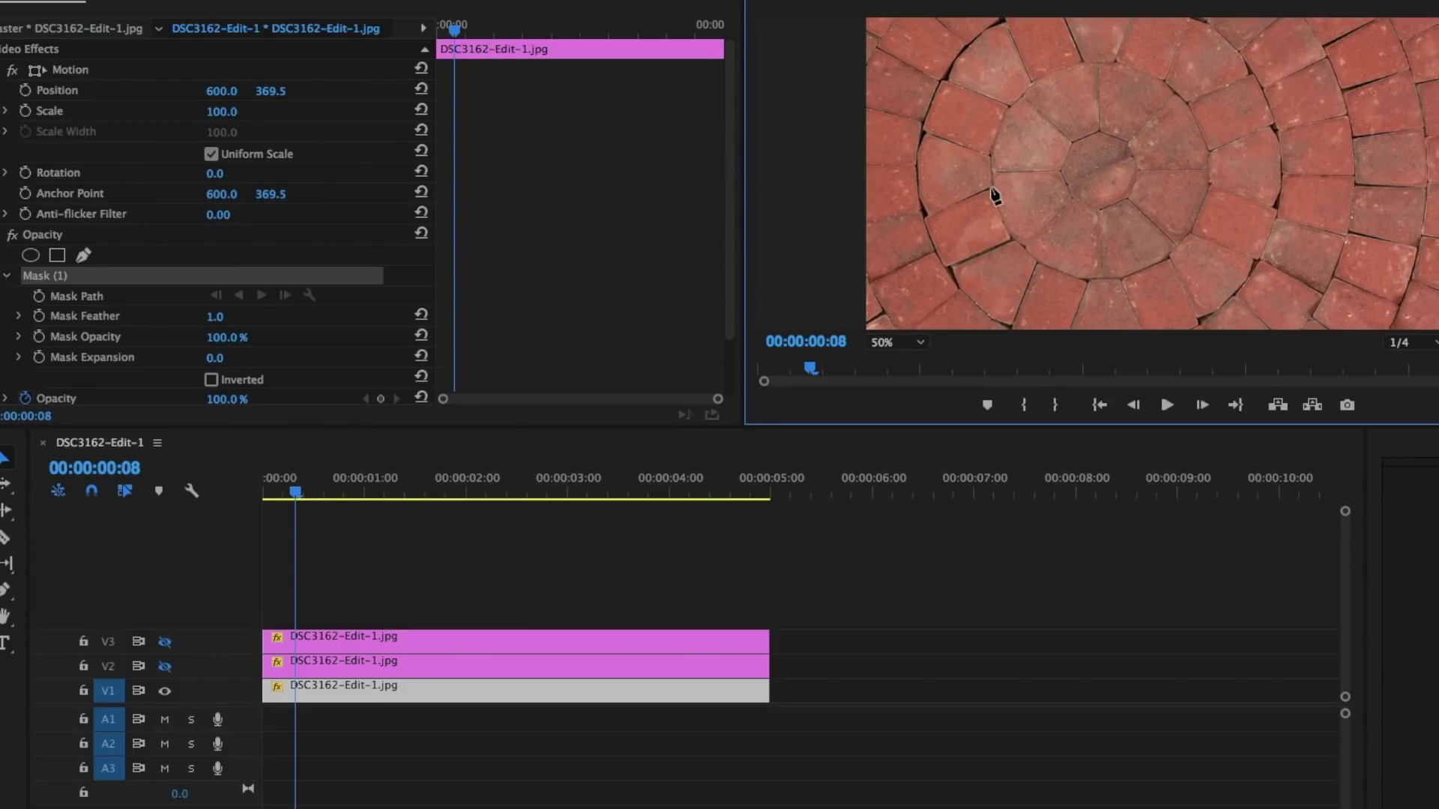
pyautogui.click(1009, 106)
pyautogui.click(1032, 82)
pyautogui.click(1081, 62)
pyautogui.click(1115, 63)
pyautogui.click(1164, 79)
pyautogui.click(1192, 105)
pyautogui.click(1209, 151)
pyautogui.click(1211, 182)
pyautogui.click(1195, 231)
pyautogui.click(1174, 253)
pyautogui.click(1122, 276)
pyautogui.click(1088, 280)
pyautogui.click(991, 188)
pyautogui.click(212, 380)
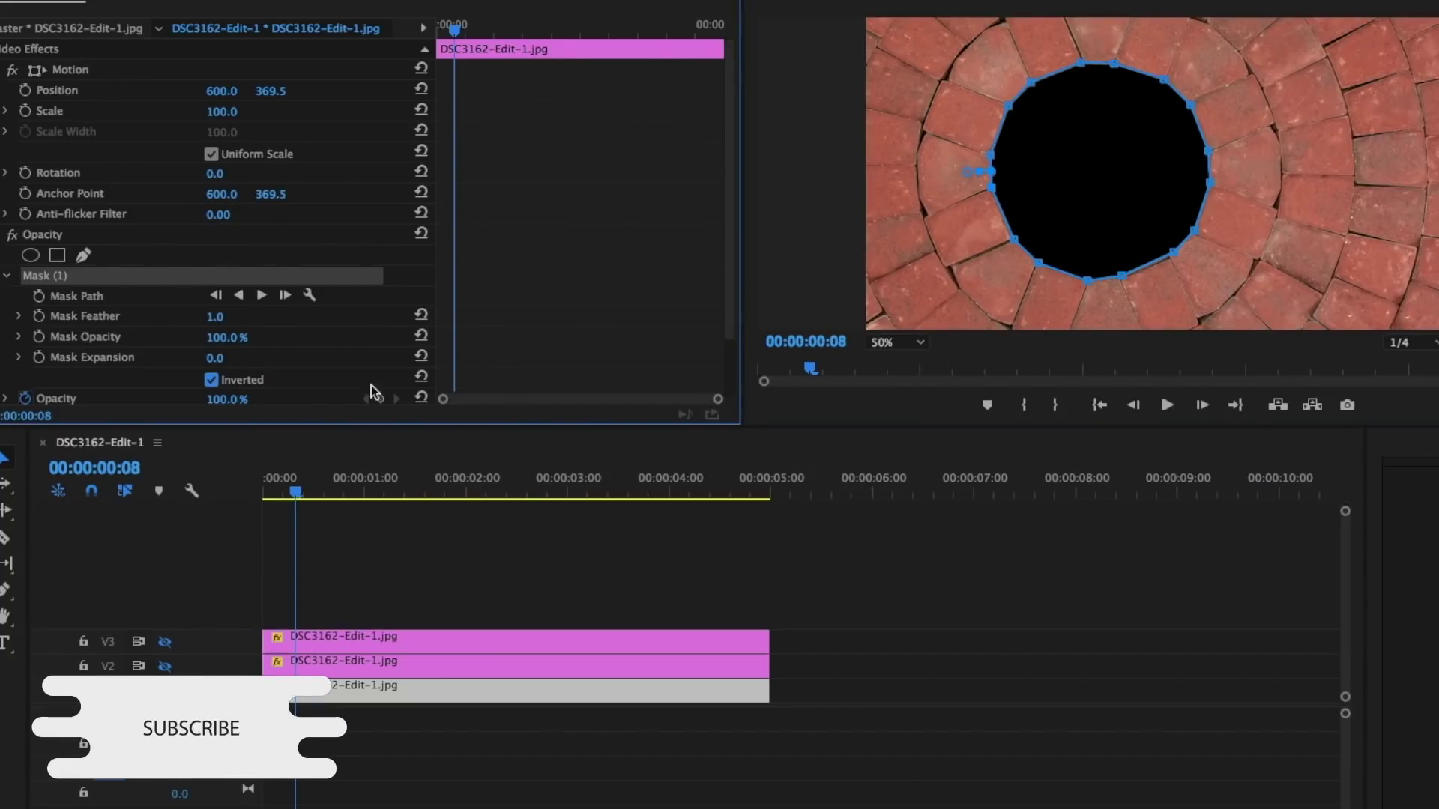
# Step: Select the middle clip, hide track V1 and show track V2
pyautogui.click(326, 658)
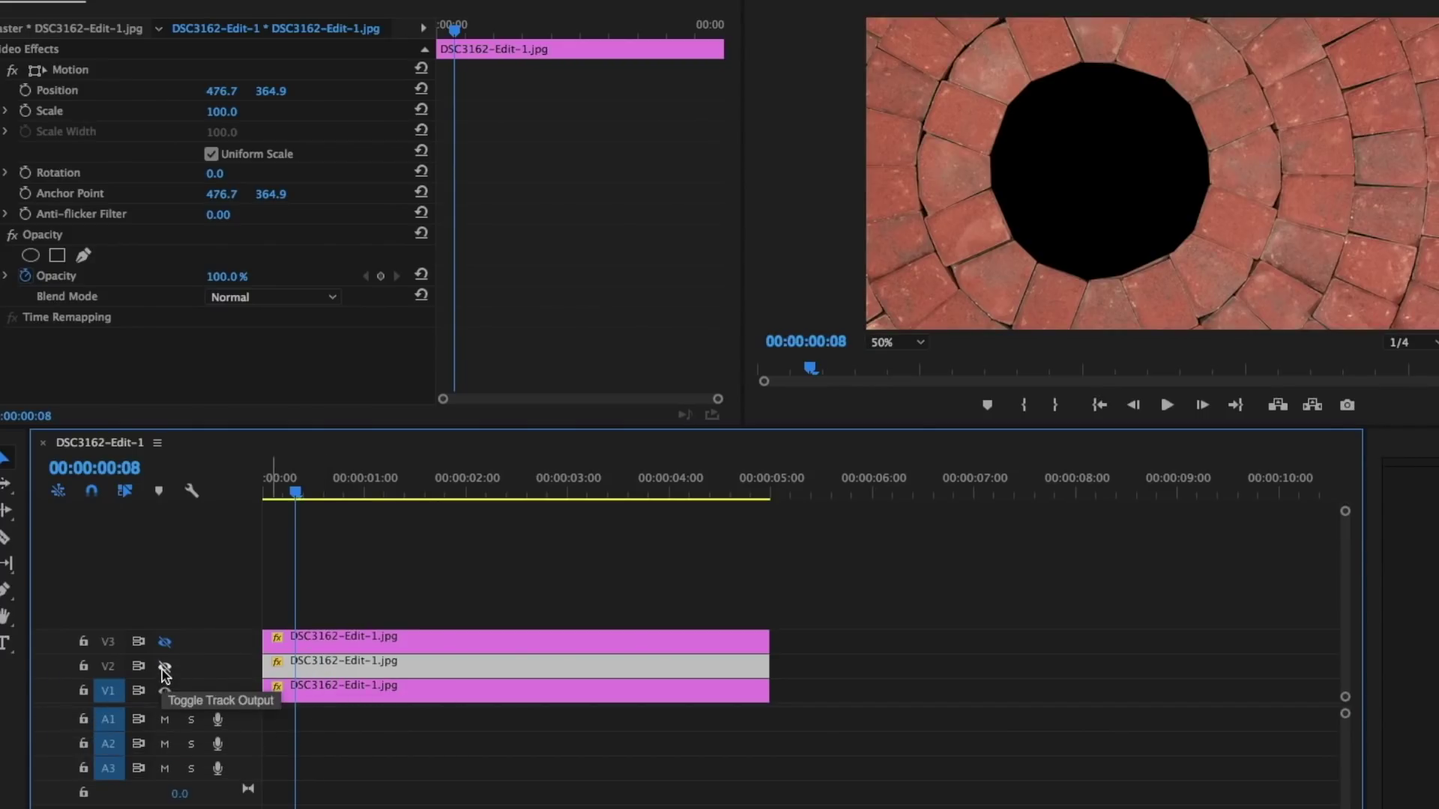
pyautogui.click(165, 690)
pyautogui.click(165, 666)
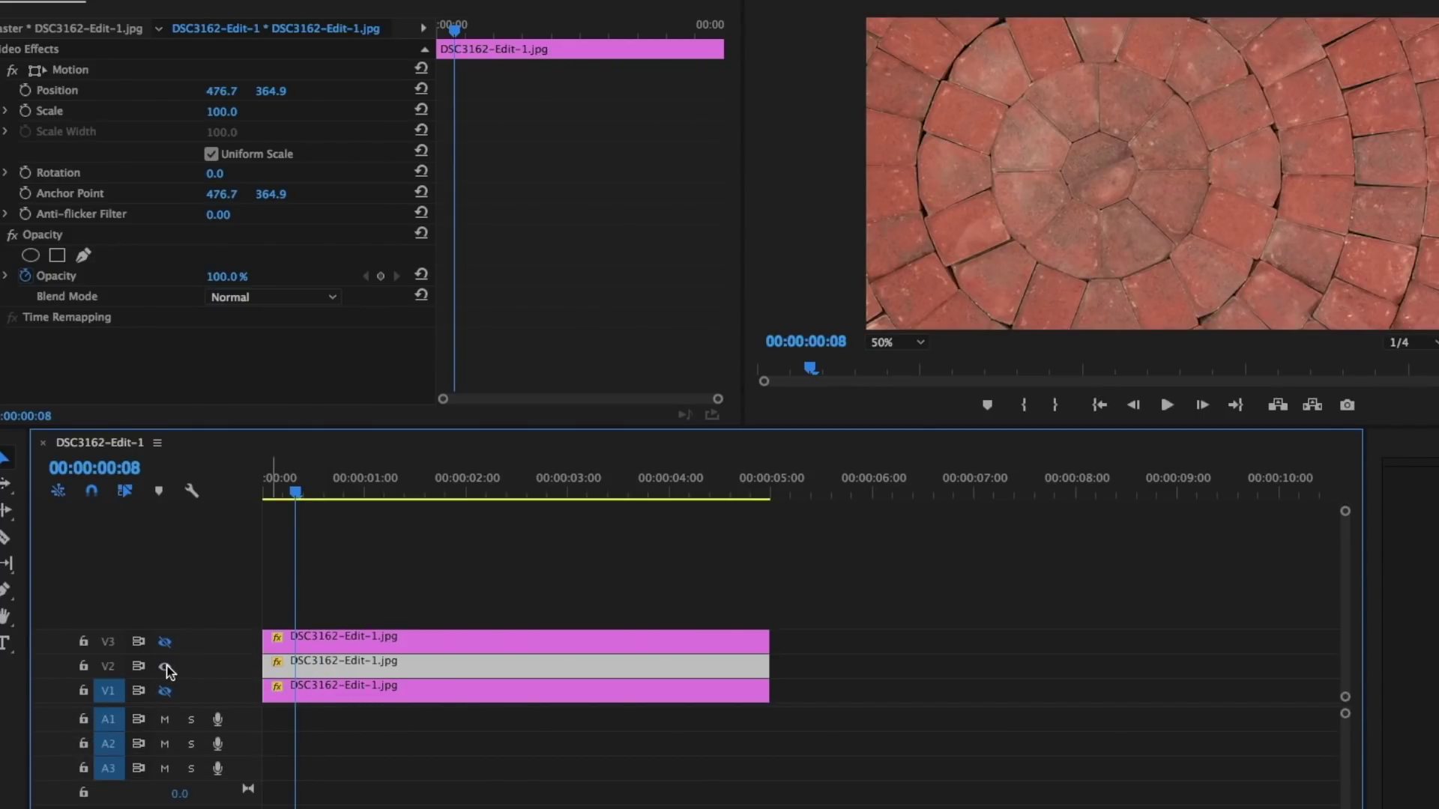
# Step: Draw a closed mask on the V2 clip around the outer edge of the inner brick circle, with a feather of 0.0
pyautogui.click(57, 255)
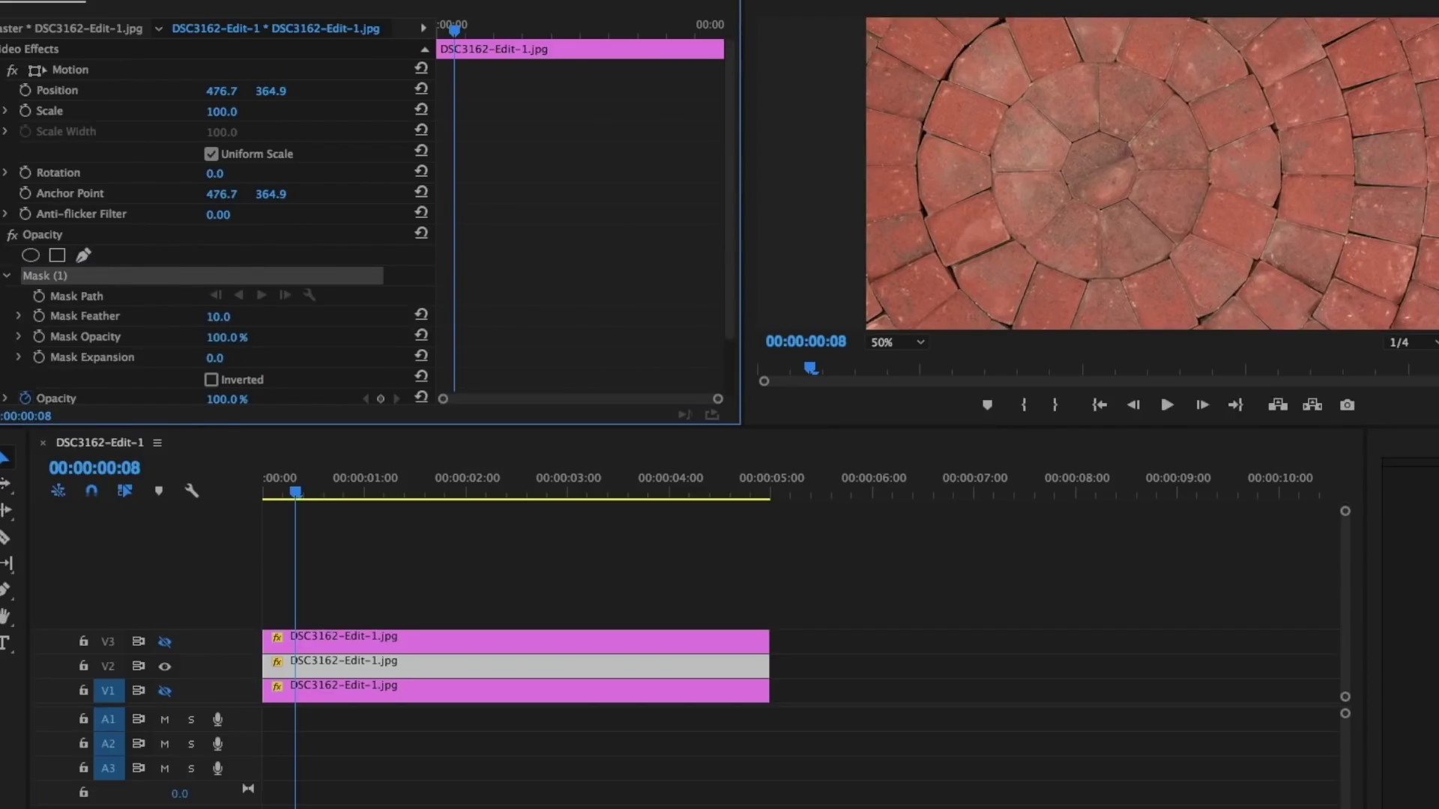
pyautogui.click(991, 152)
pyautogui.click(1009, 103)
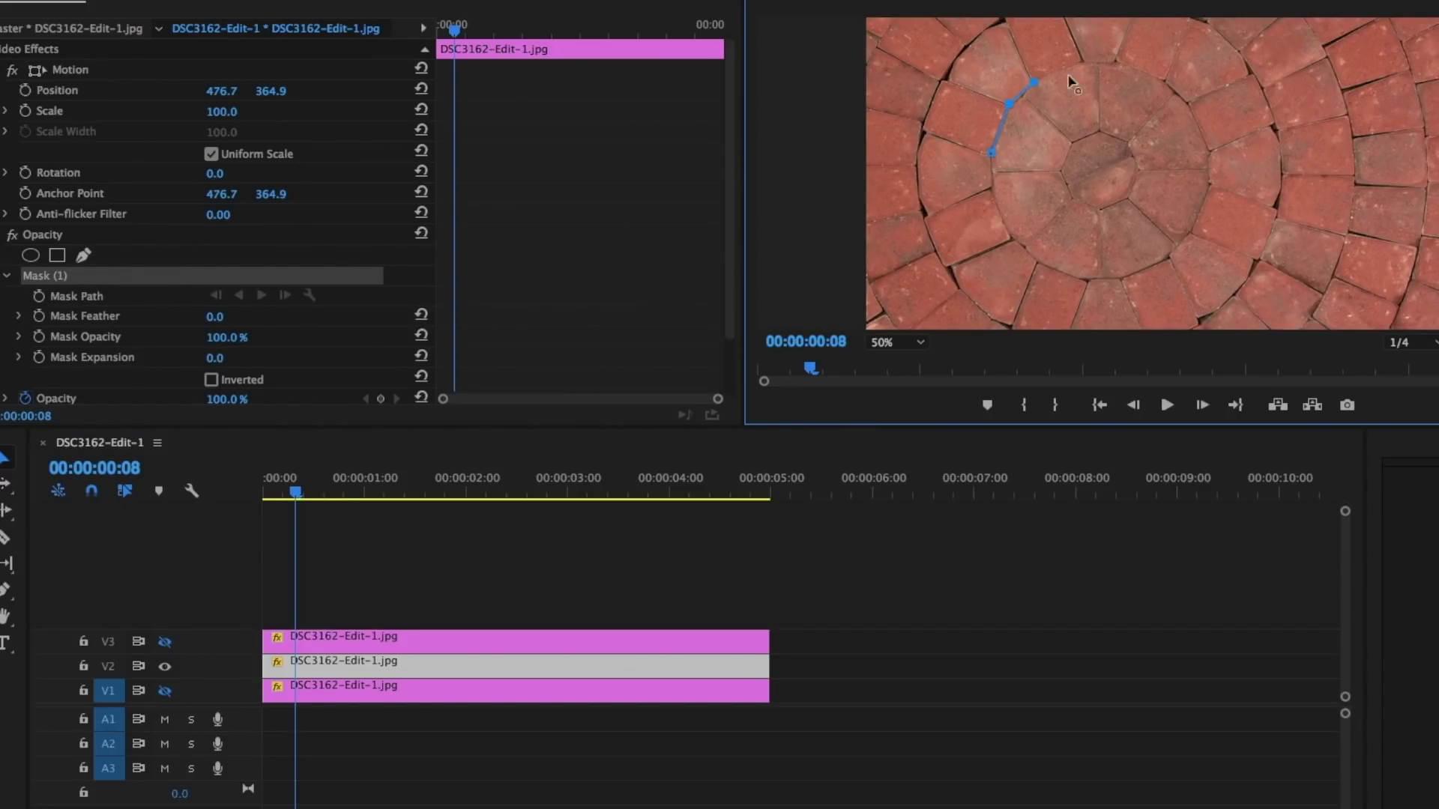
pyautogui.click(1113, 63)
pyautogui.click(1186, 104)
pyautogui.click(1210, 148)
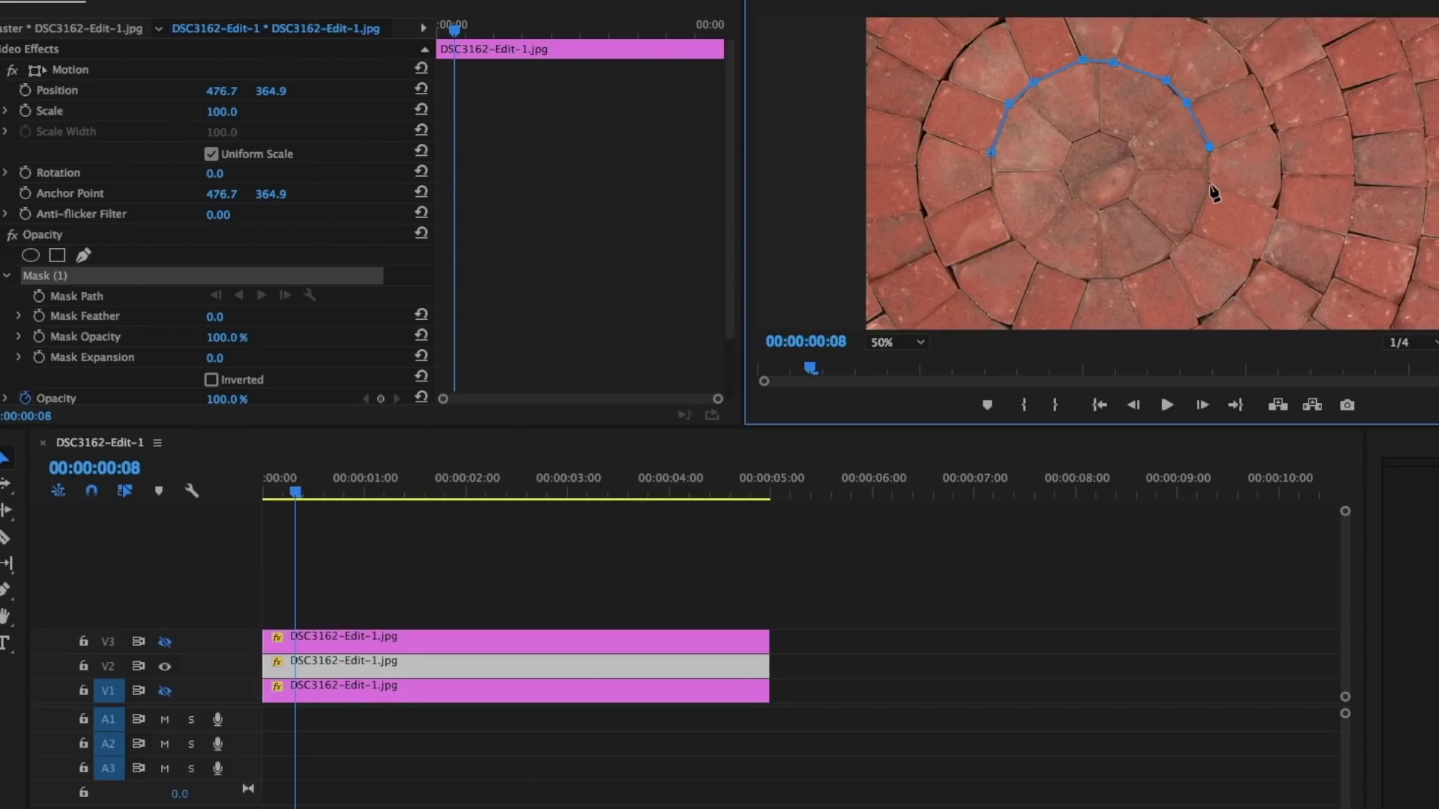
pyautogui.click(1189, 233)
pyautogui.click(1124, 278)
pyautogui.click(1016, 239)
pyautogui.click(991, 186)
pyautogui.click(991, 153)
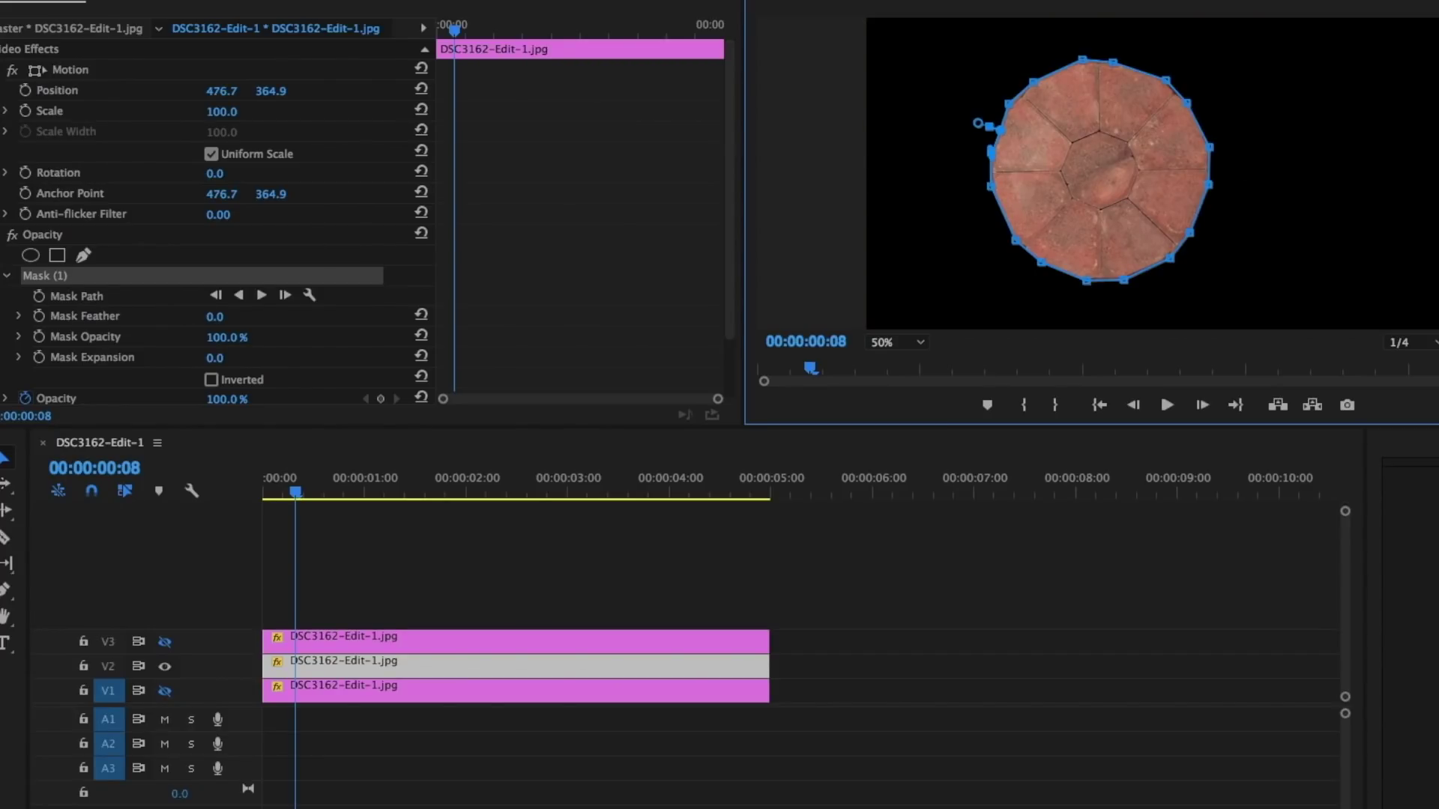
# Step: Nest the masked V2 clip under the default sequence name
pyautogui.scroll(-3, 197, 244)
pyautogui.scroll(-2, 198, 244)
pyautogui.rightClick(438, 663)
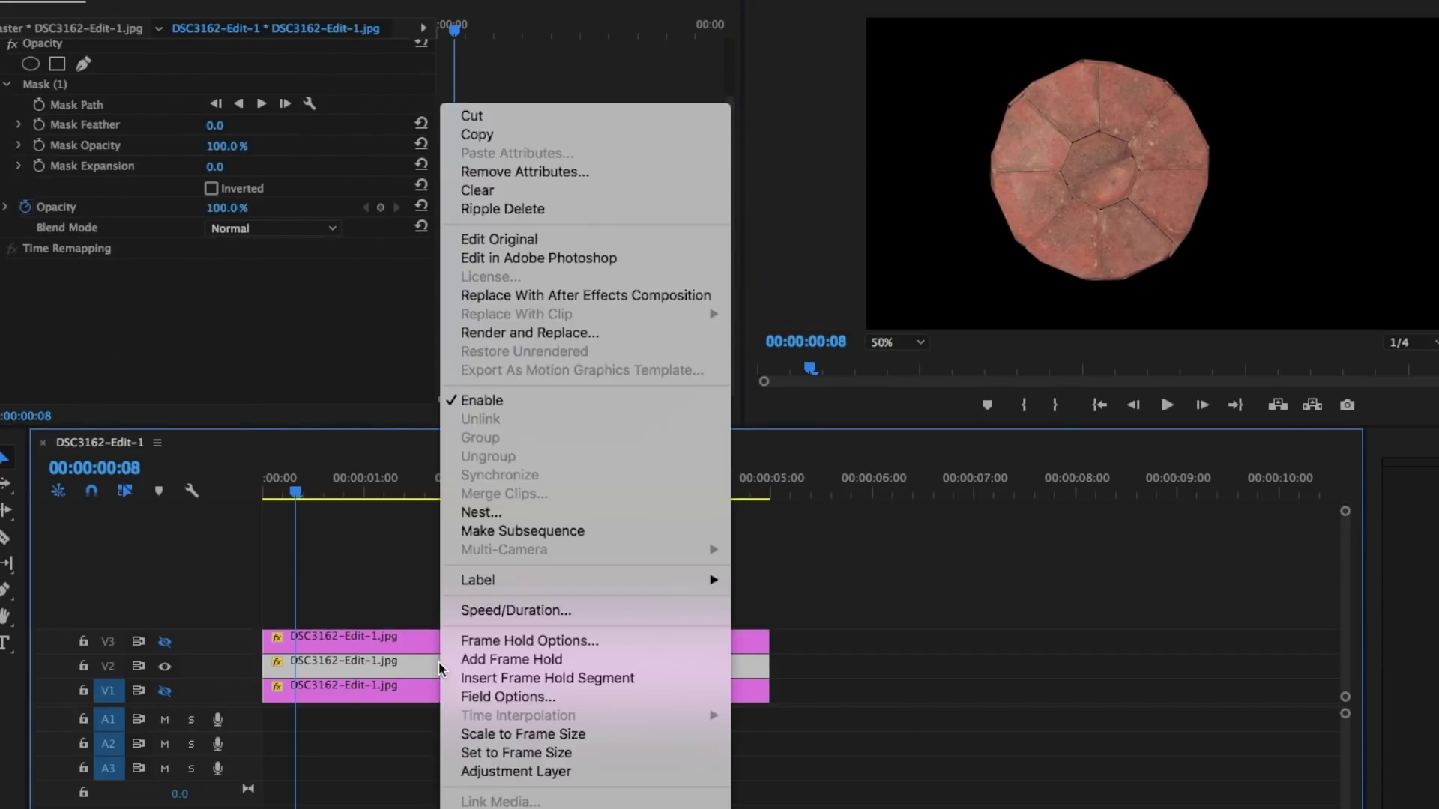
pyautogui.click(501, 517)
pyautogui.click(944, 466)
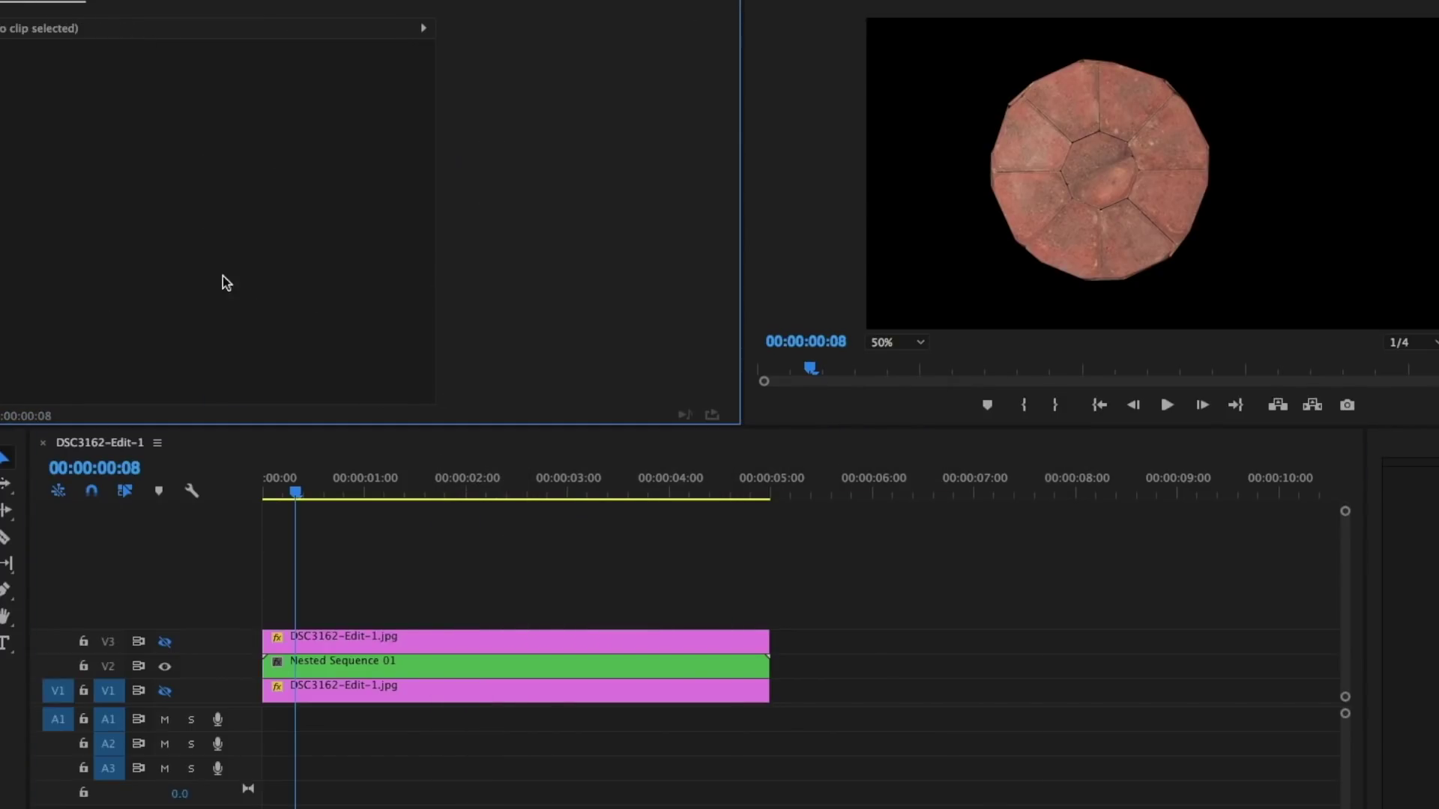
# Step: Pen-mask the octagonal centre stone on the nested V2 sequence and invert the mask to leave only the ring
pyautogui.click(447, 665)
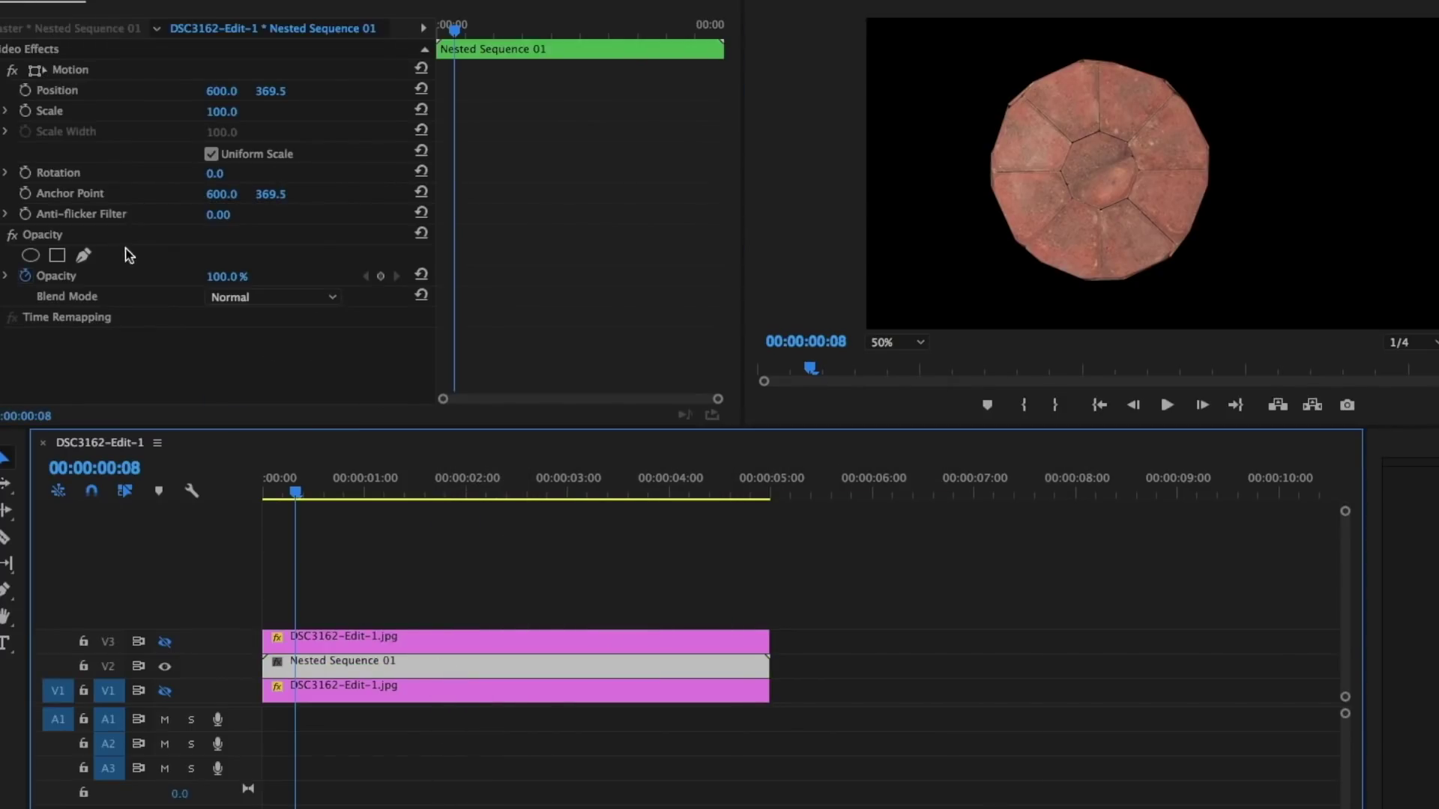
pyautogui.click(83, 255)
pyautogui.click(1063, 171)
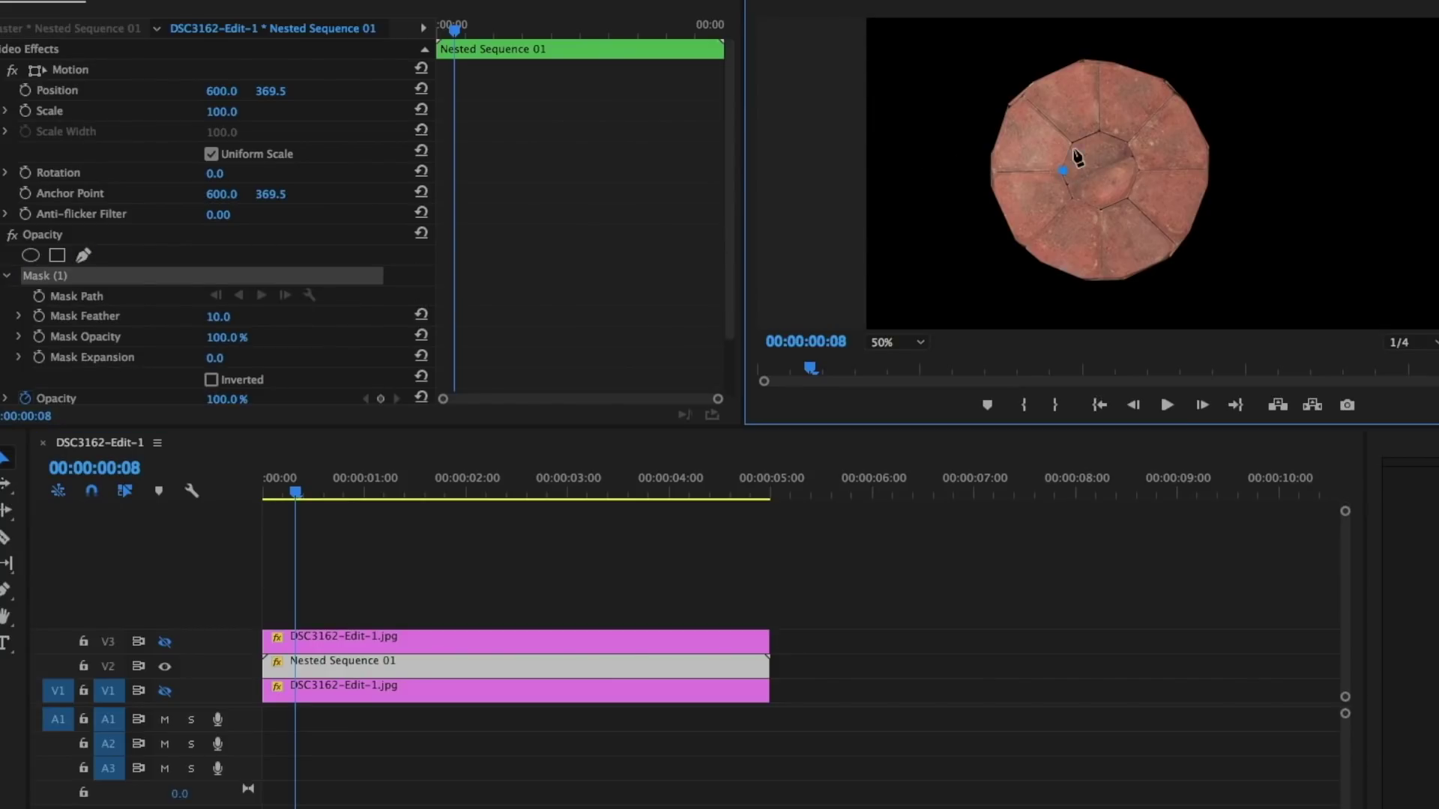
pyautogui.moveTo(1139, 164); pyautogui.dragTo(1088, 137)
pyautogui.click(1127, 141)
pyautogui.click(1142, 167)
pyautogui.click(1128, 196)
pyautogui.click(1103, 210)
pyautogui.click(1073, 199)
pyautogui.click(1063, 171)
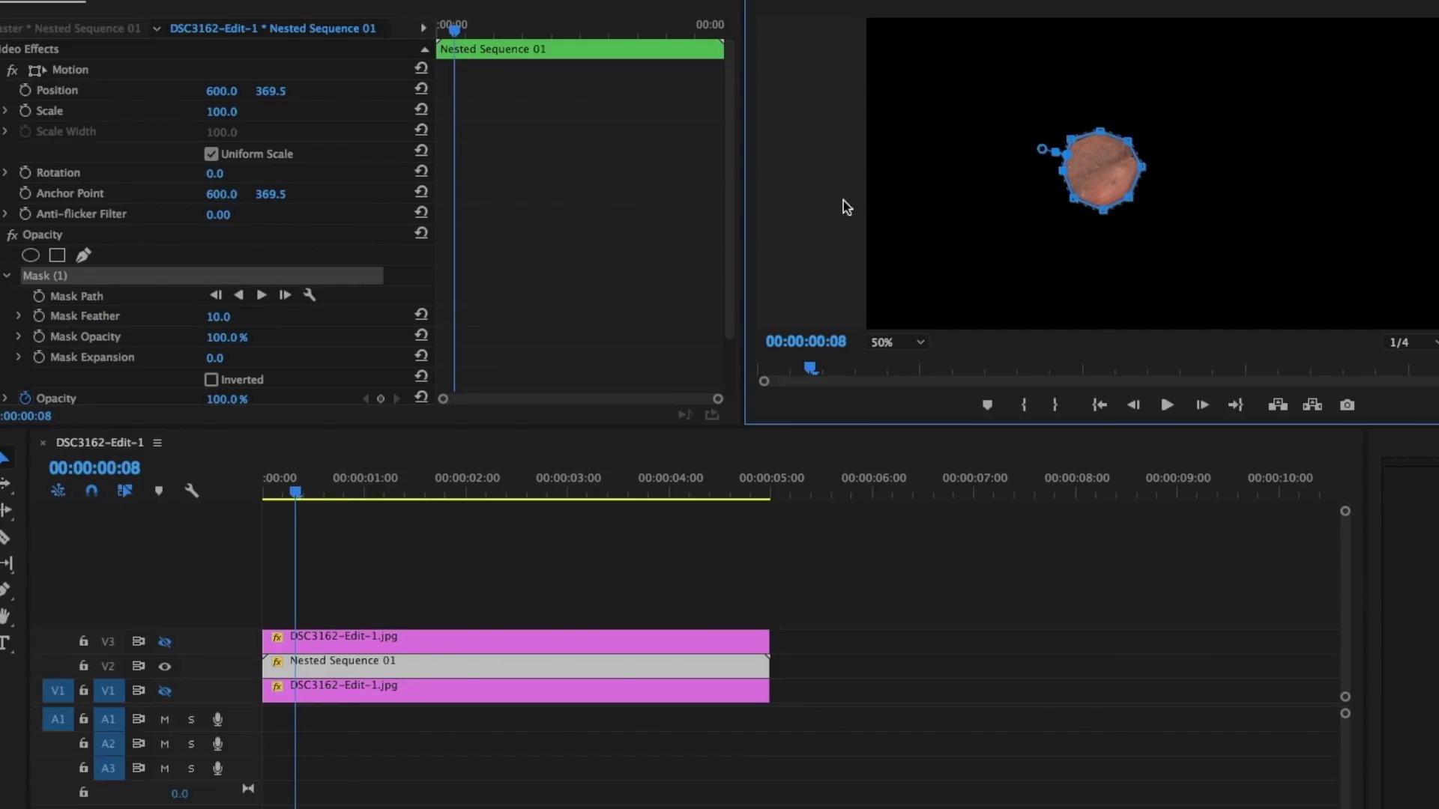
pyautogui.click(216, 379)
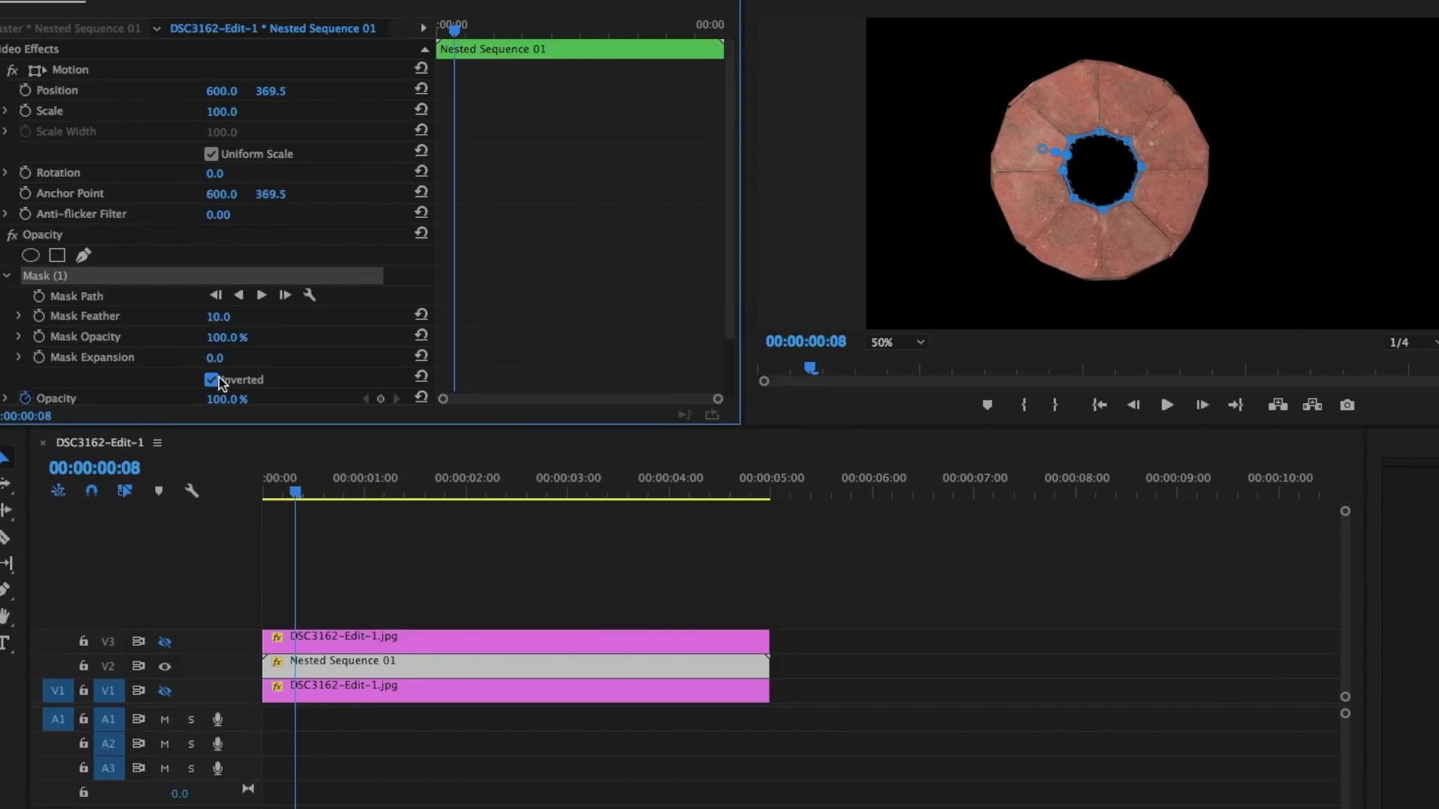
# Step: Select the V3 clip, hide track V2 and show track V3
pyautogui.click(378, 626)
pyautogui.click(362, 644)
pyautogui.click(164, 666)
pyautogui.click(165, 642)
# Step: Draw a closed pen mask around the octagonal centre stone on the V3 clip, with a feather of 0.0
pyautogui.click(84, 257)
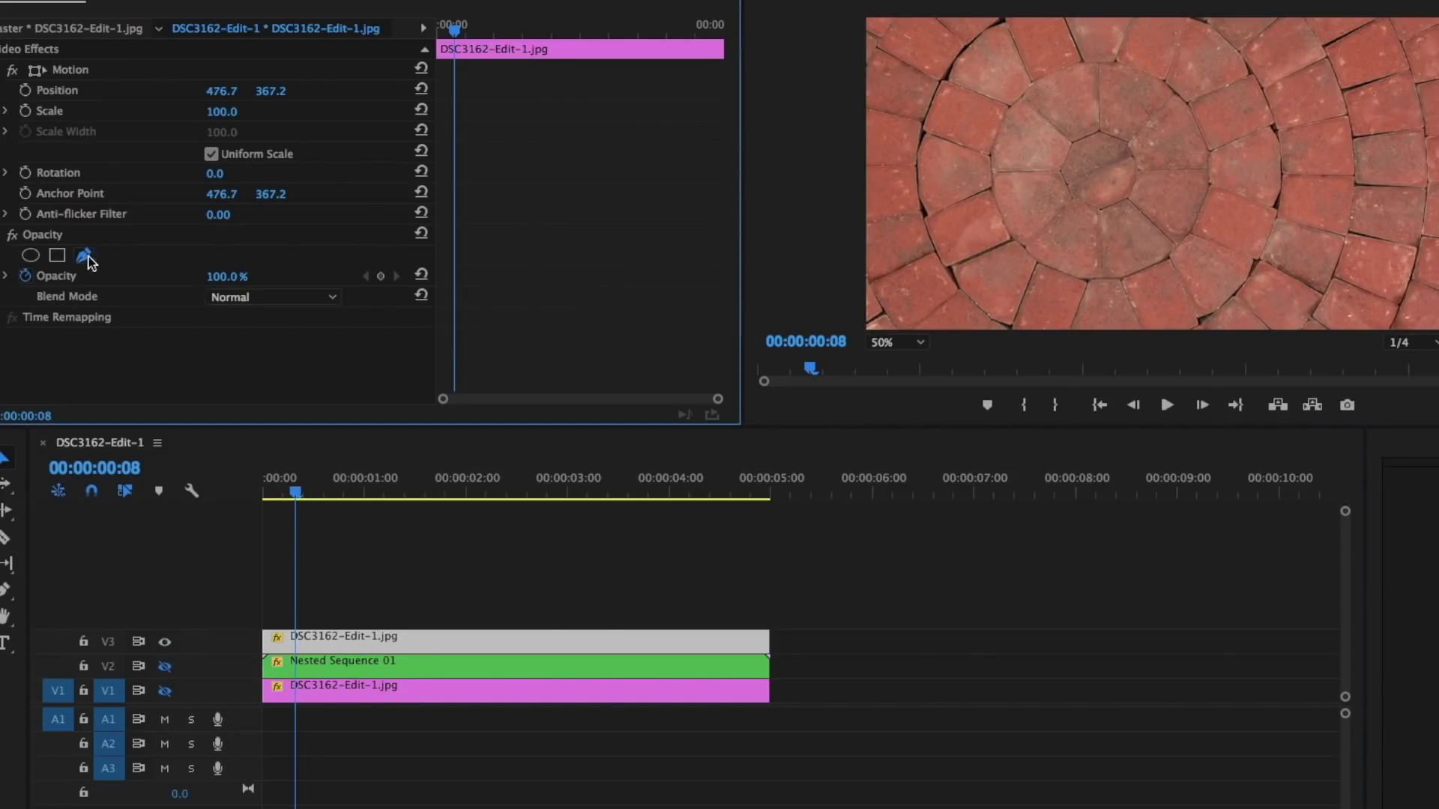
pyautogui.click(1060, 170)
pyautogui.click(1126, 141)
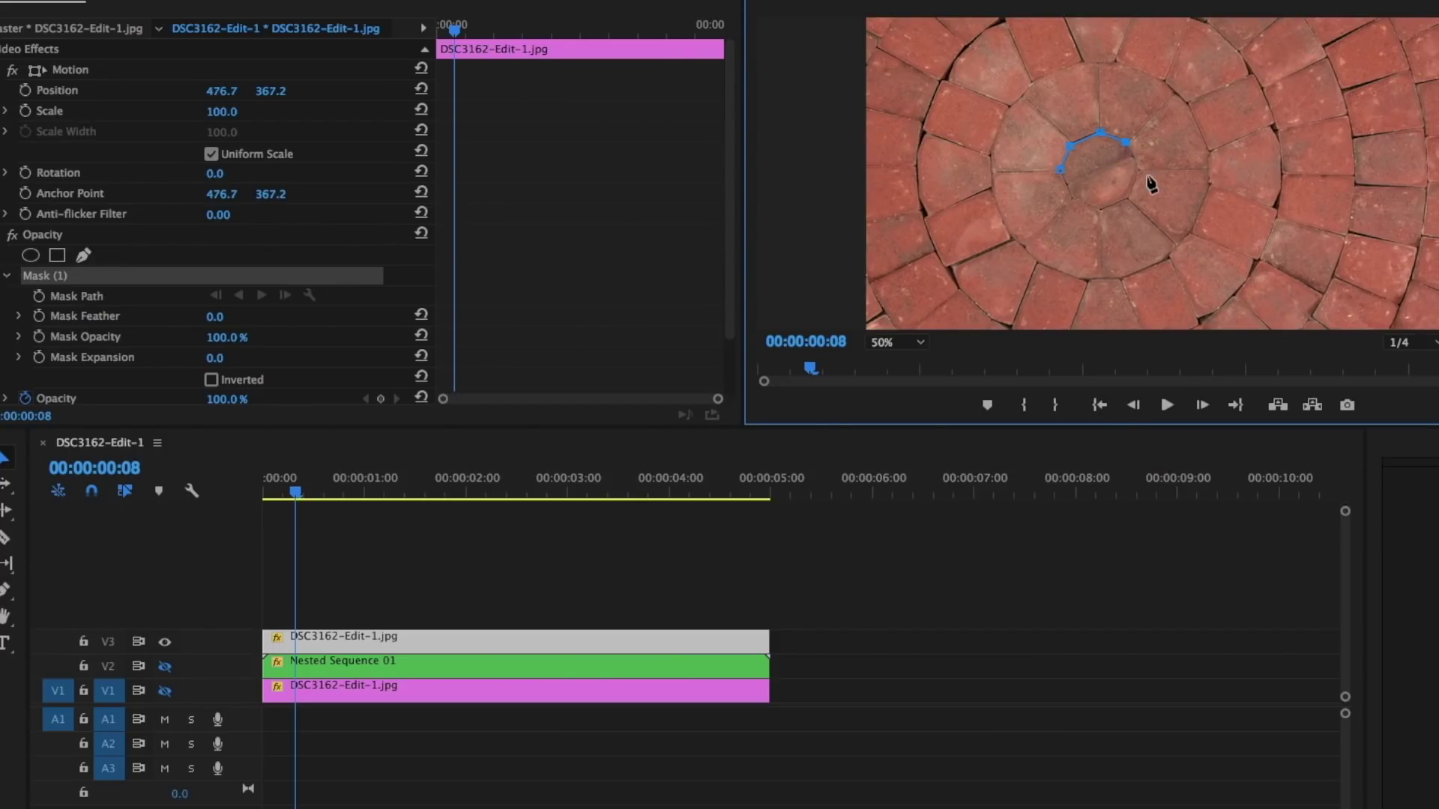
pyautogui.click(1103, 210)
pyautogui.click(1075, 199)
pyautogui.click(1059, 170)
# Step: Show tracks V1 and V2, and set the mask feather of Nested Sequence 01 to 0.0
pyautogui.click(276, 485)
pyautogui.click(165, 666)
pyautogui.click(164, 691)
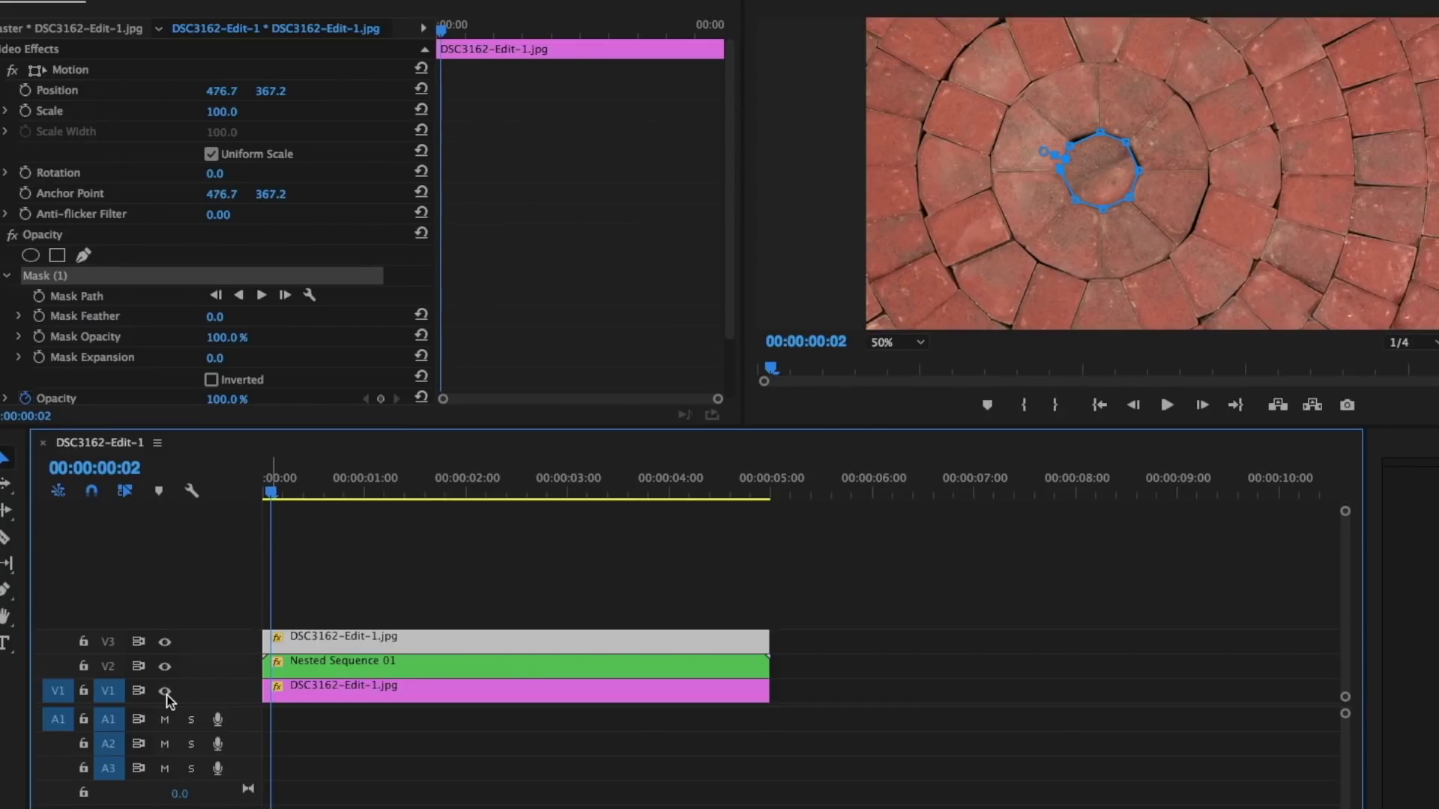
pyautogui.click(355, 665)
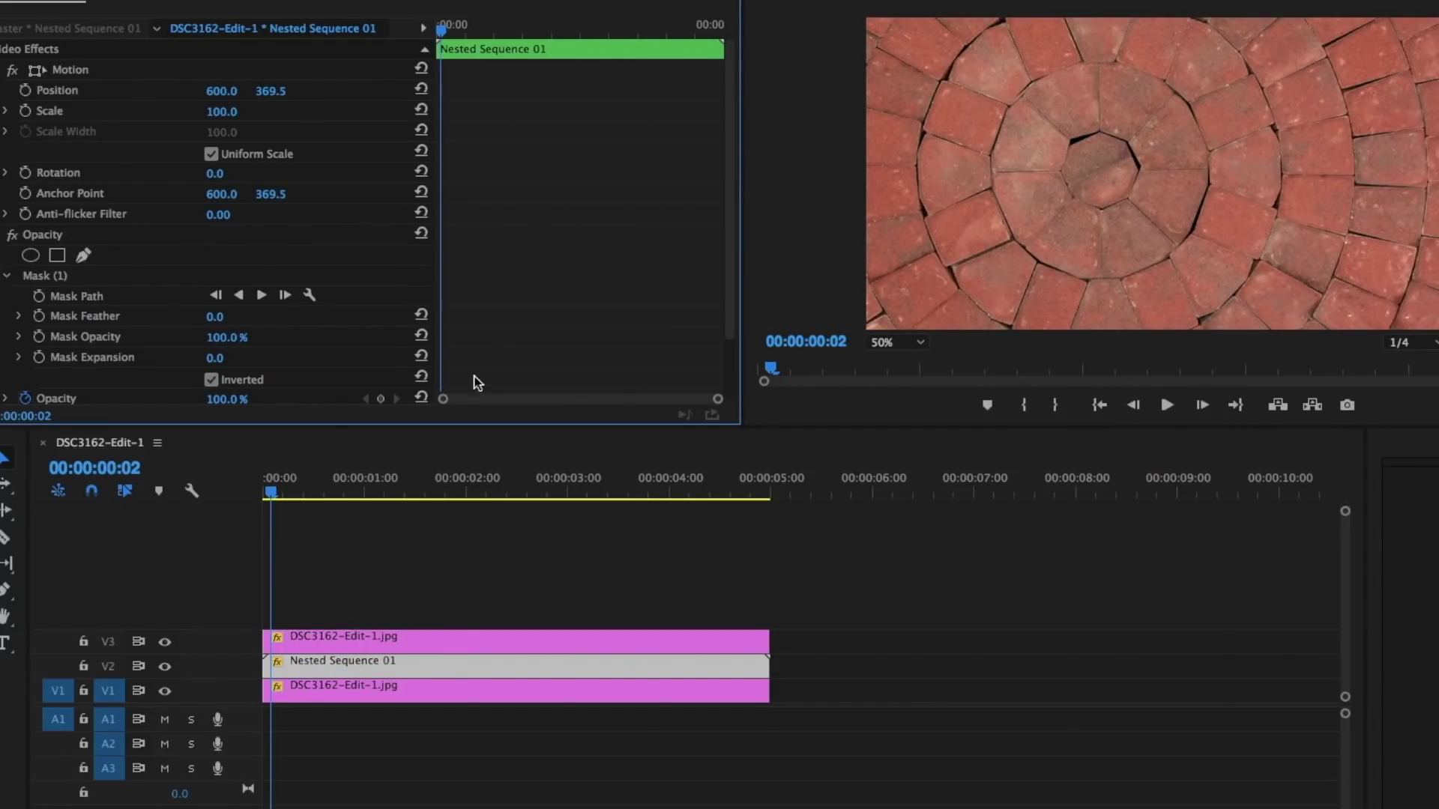
# Step: Nest the masked V3 clip under the default sequence name
pyautogui.click(331, 634)
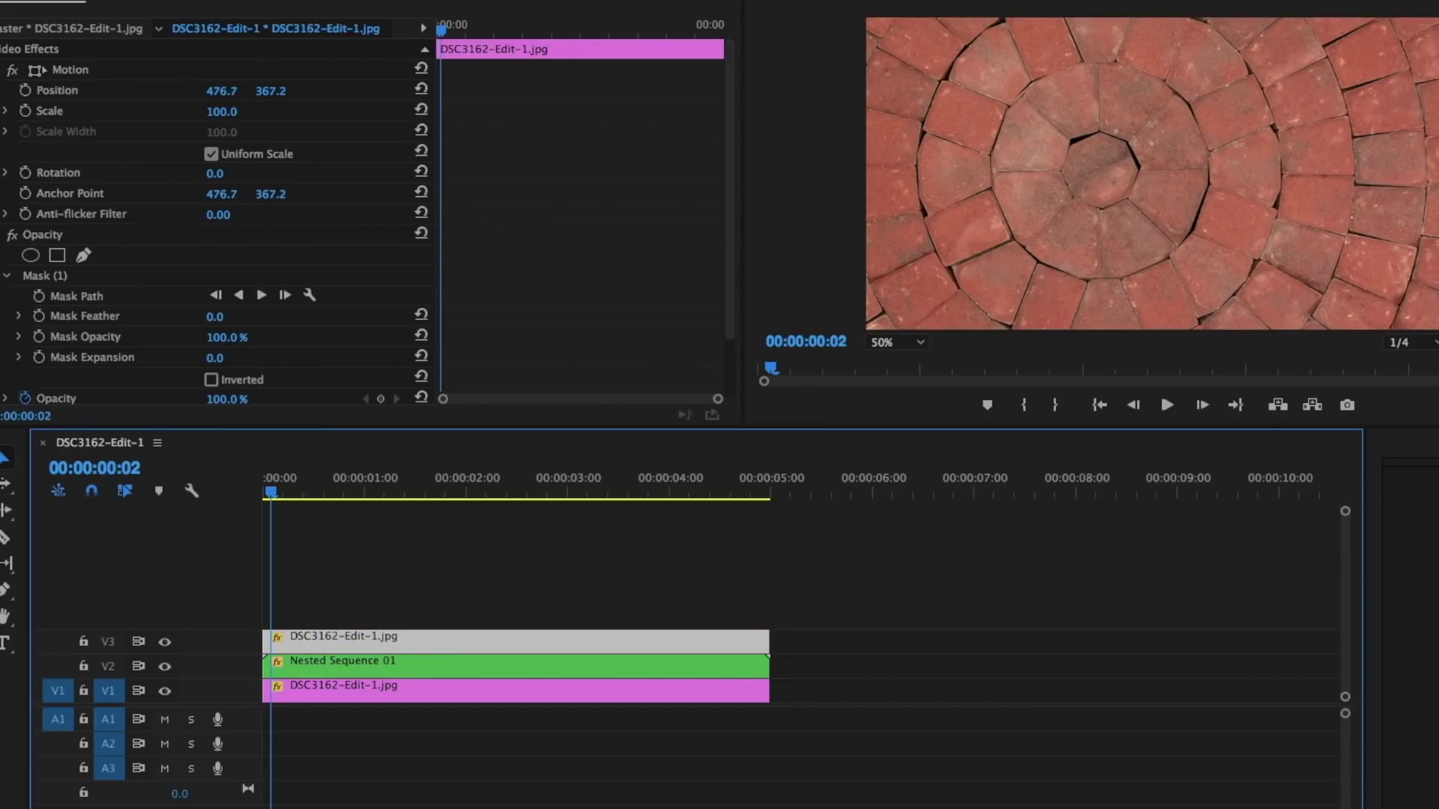
pyautogui.click(324, 610)
pyautogui.click(300, 631)
pyautogui.rightClick(300, 631)
pyautogui.click(342, 512)
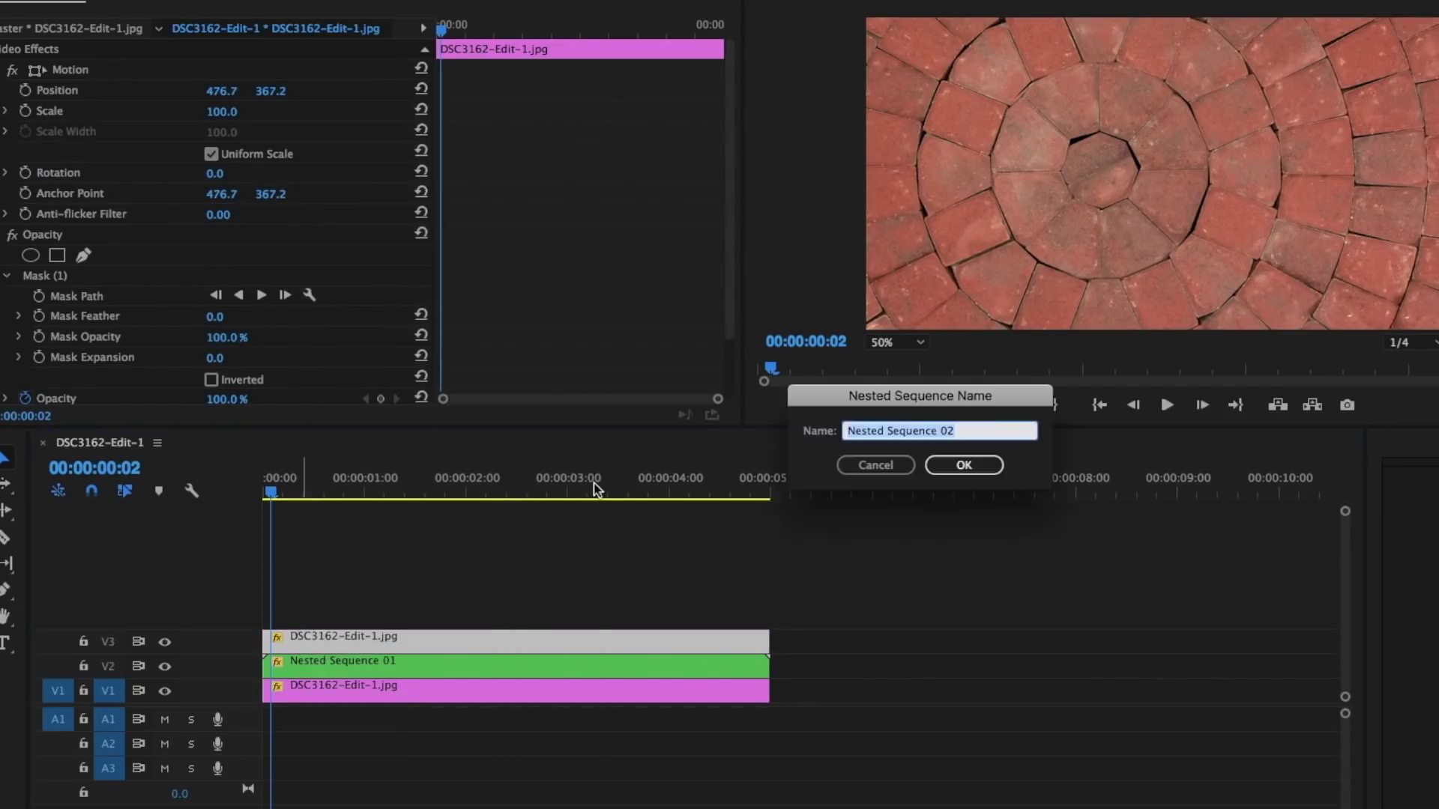
pyautogui.press('Return')
# Step: Nest the V2 sequence and the V1 clip separately, keeping the default sequence names
pyautogui.rightClick(321, 659)
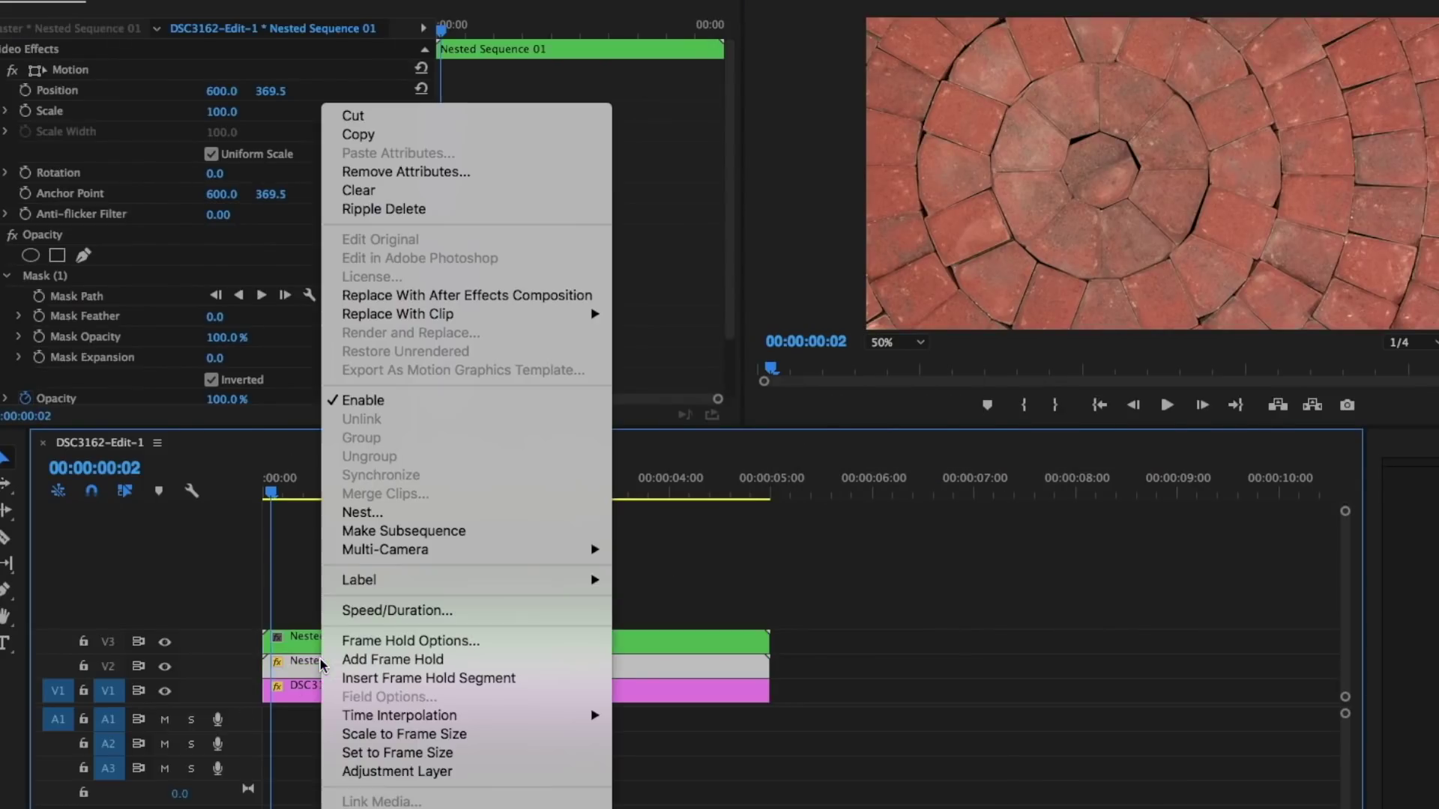
pyautogui.click(389, 512)
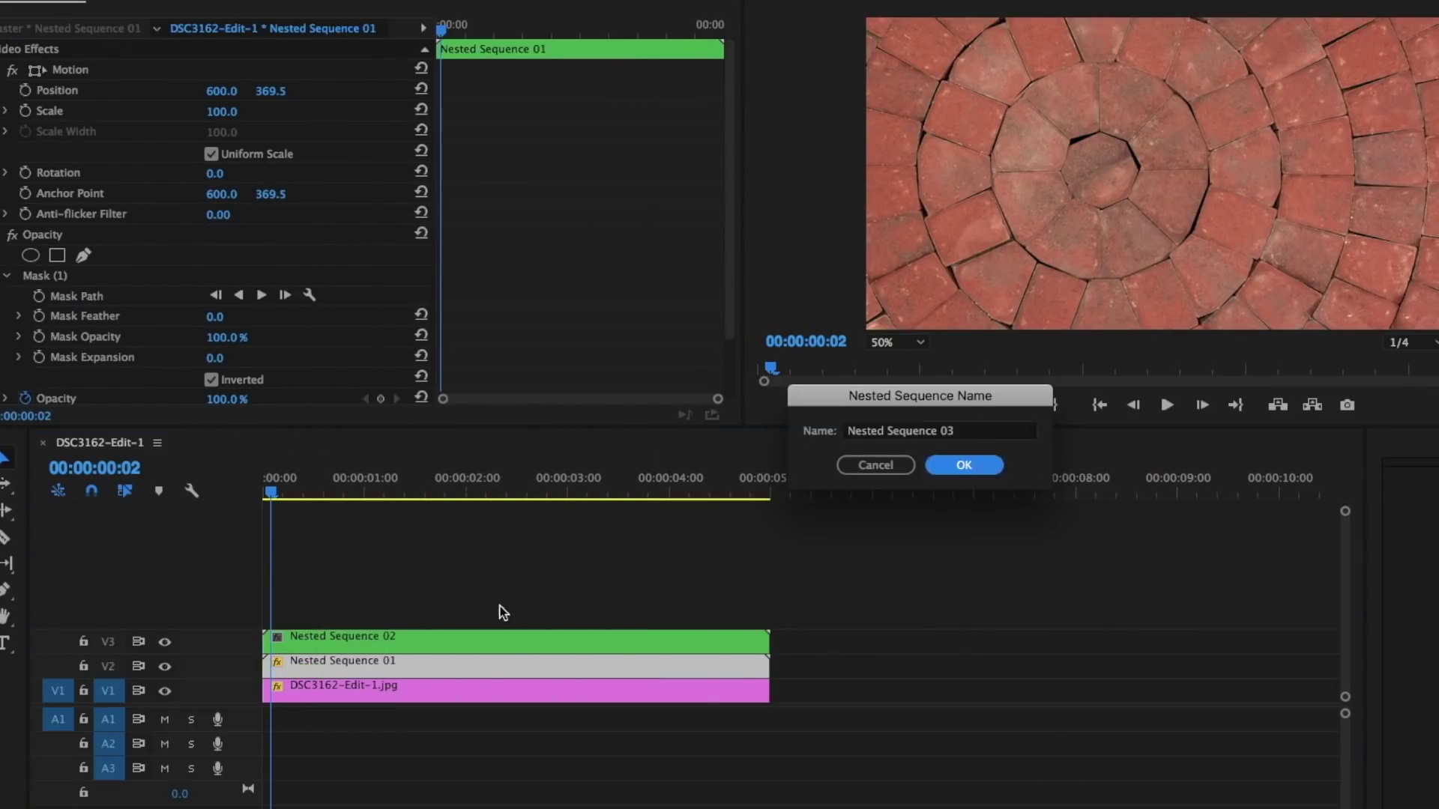
pyautogui.press('Return')
pyautogui.click(326, 692)
pyautogui.rightClick(326, 692)
pyautogui.click(609, 510)
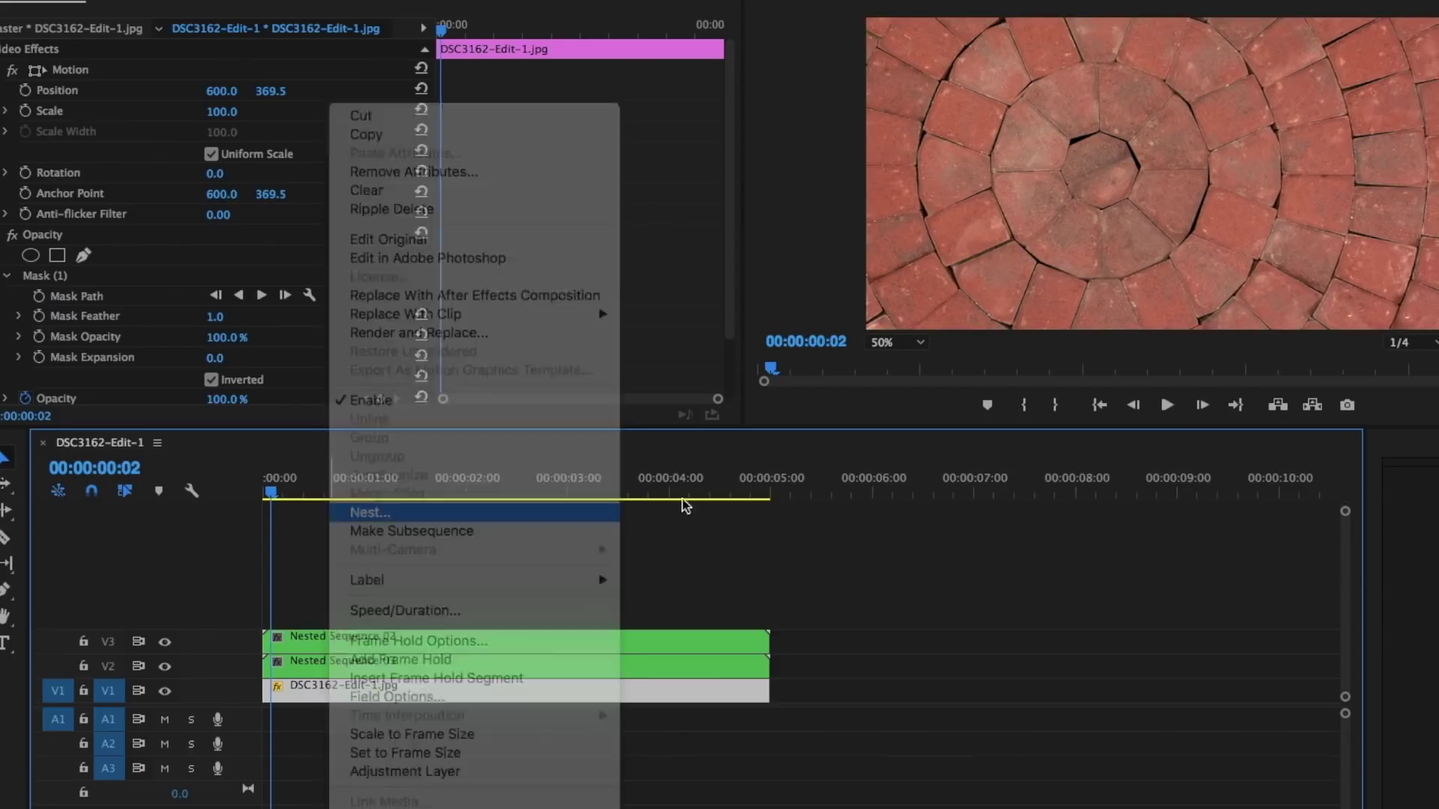
pyautogui.click(974, 471)
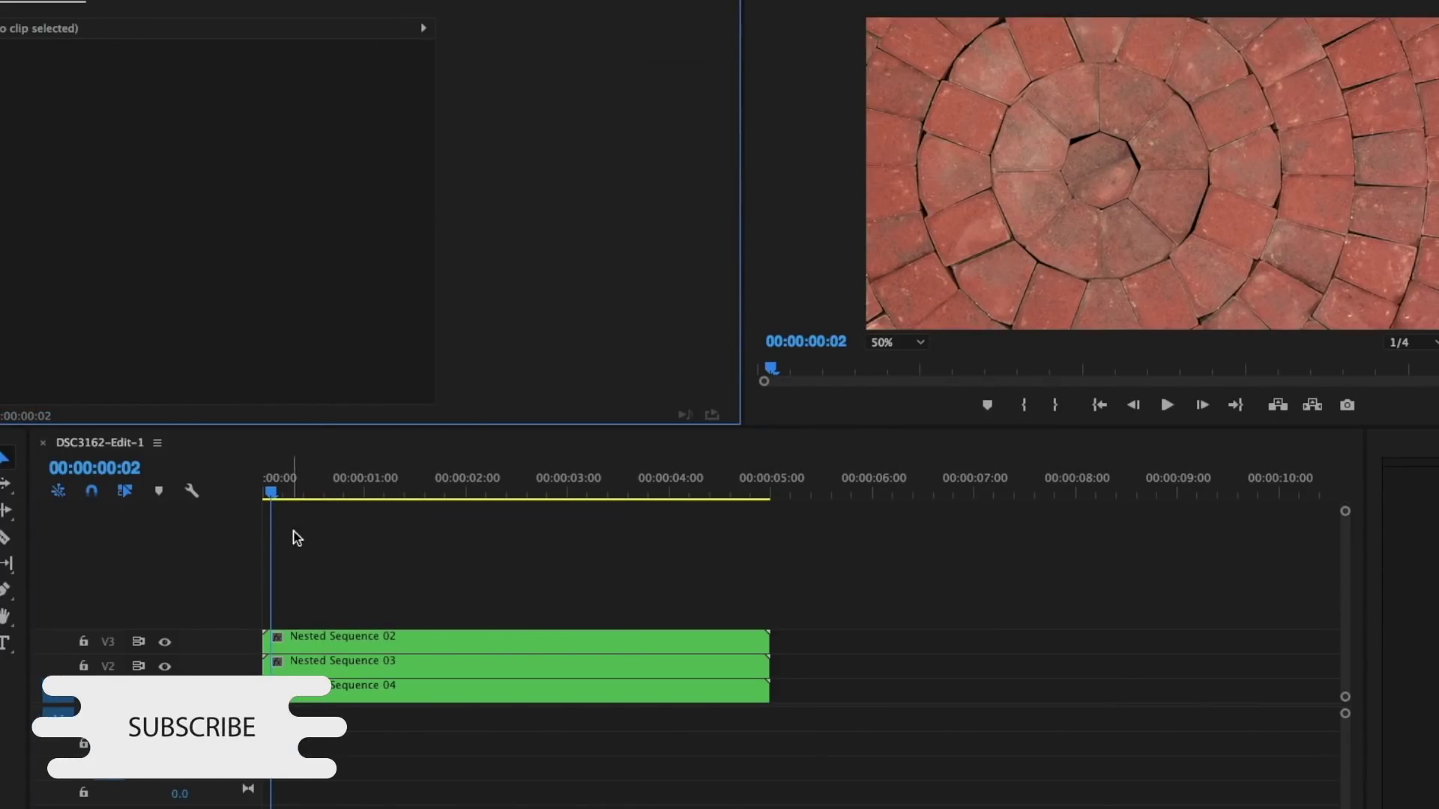
# Step: Play the first second of the sequence to check the stacked nested layers, and return near the start
pyautogui.press('space')
pyautogui.press('space')
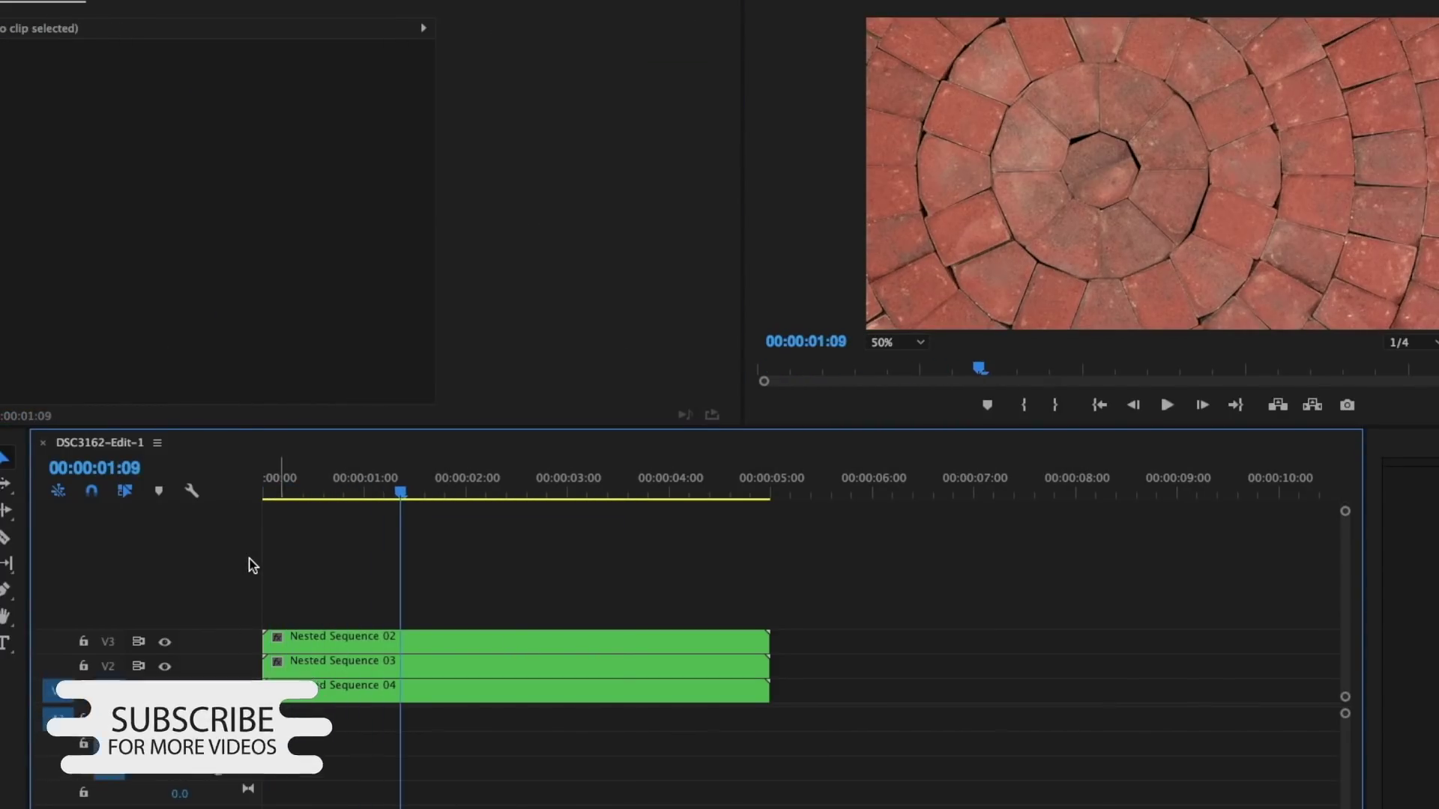
pyautogui.moveTo(306, 495); pyautogui.dragTo(292, 495)
# Step: Move the anchor point of Nested Sequence 02 to the middle of the octagonal stone, at about 472, 367.5
pyautogui.click(307, 653)
pyautogui.click(304, 666)
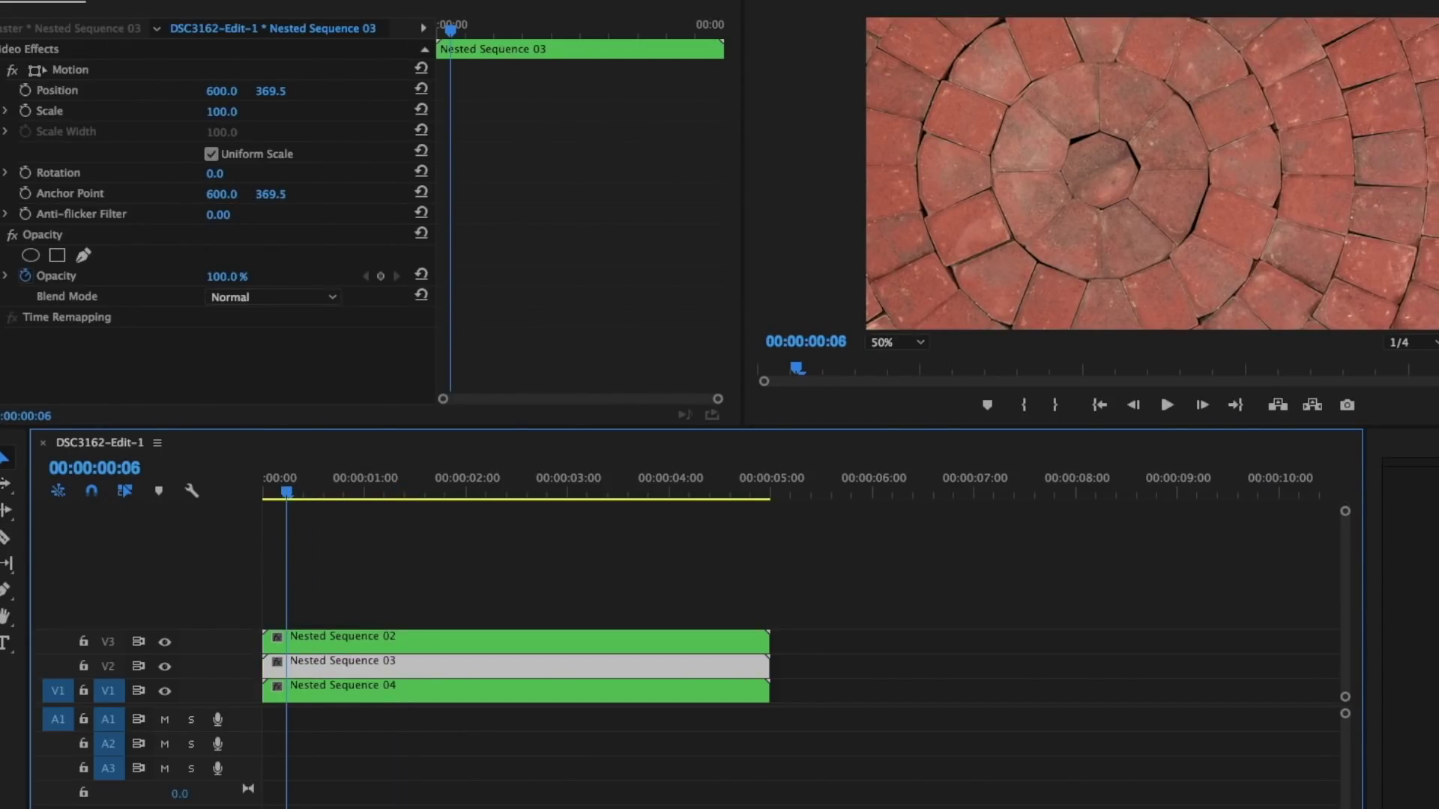
pyautogui.click(1093, 145)
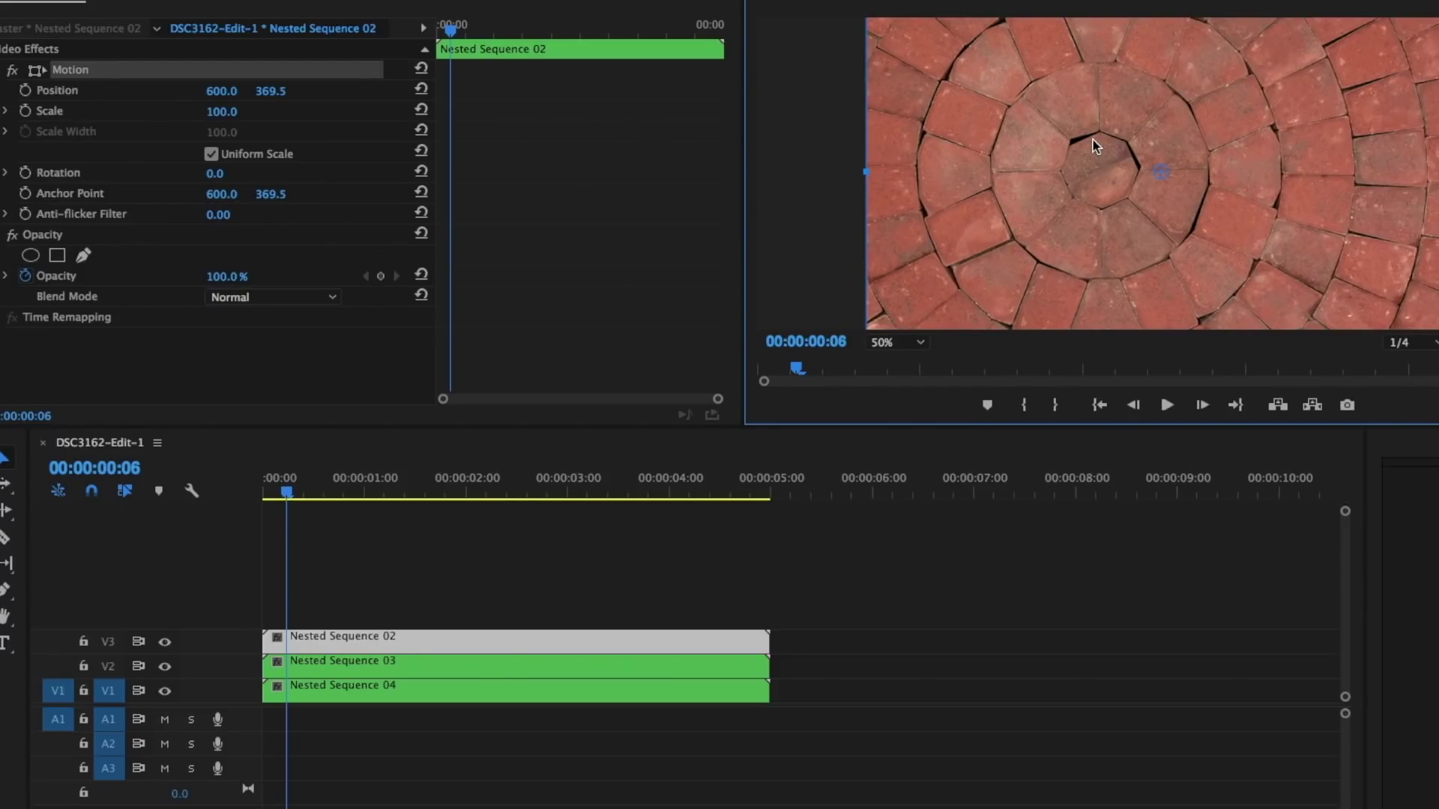
pyautogui.moveTo(1148, 175); pyautogui.dragTo(1097, 171)
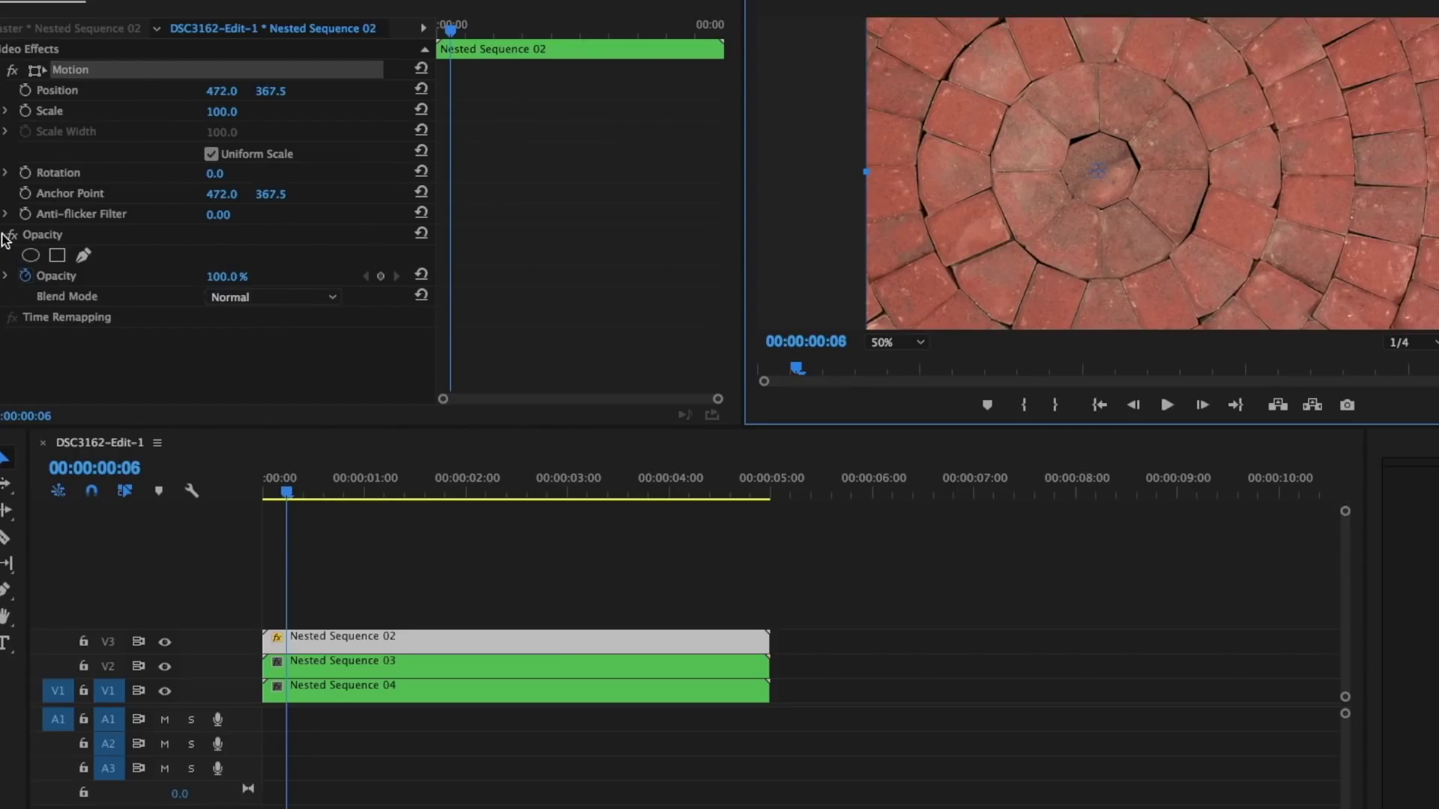
# Step: Try out a rotation on Nested Sequence 02 and reset it to 0
pyautogui.moveTo(215, 173)
pyautogui.mouseDown()
pyautogui.moveTo(272, 173)
pyautogui.moveTo(215, 173)
pyautogui.mouseUp()
pyautogui.click(241, 174)
pyautogui.write('0')
pyautogui.press('Return')
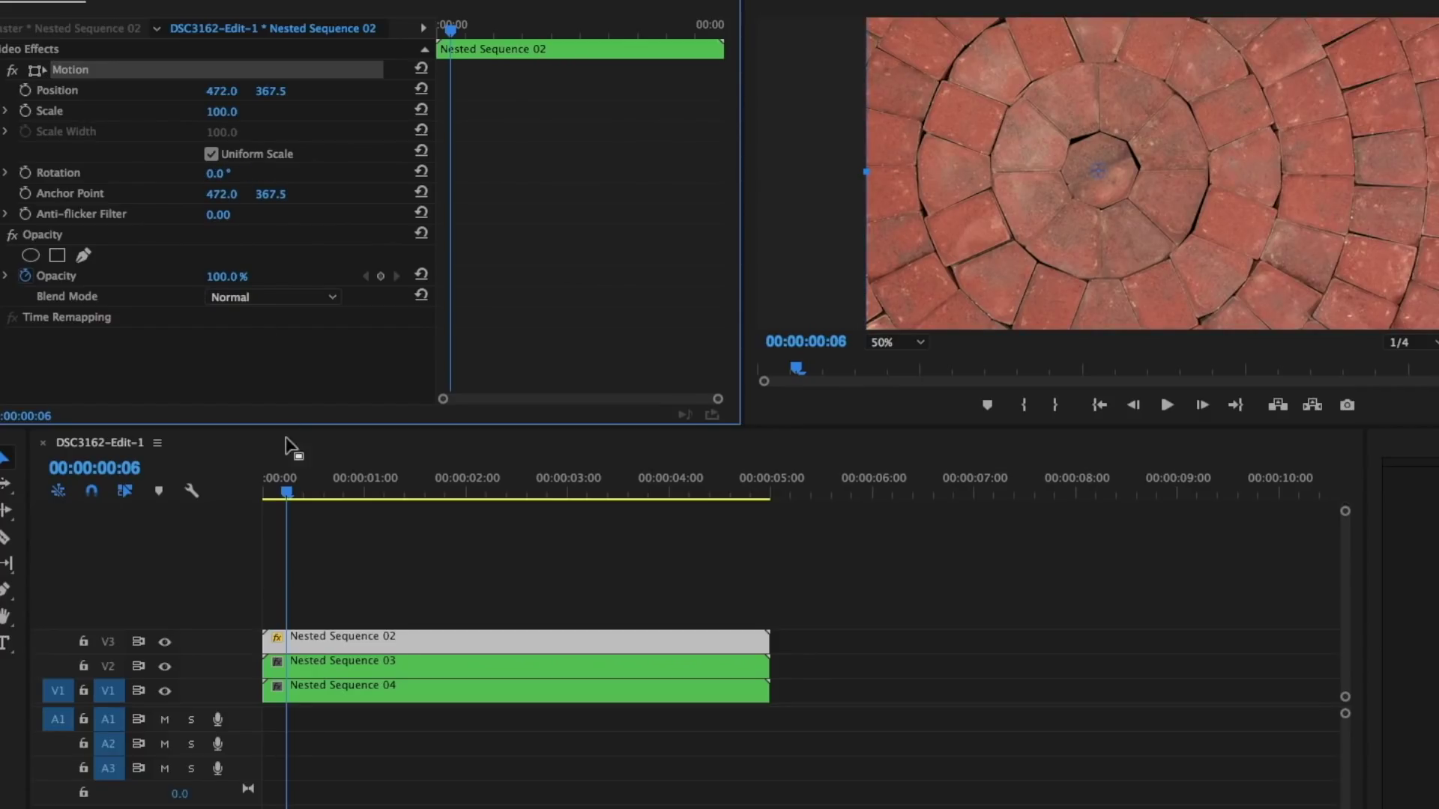
# Step: Keyframe the rotation of Nested Sequence 02 at 0° on 00:00:00:08 and 360° on 00:00:01:00
pyautogui.click(294, 493)
pyautogui.click(25, 172)
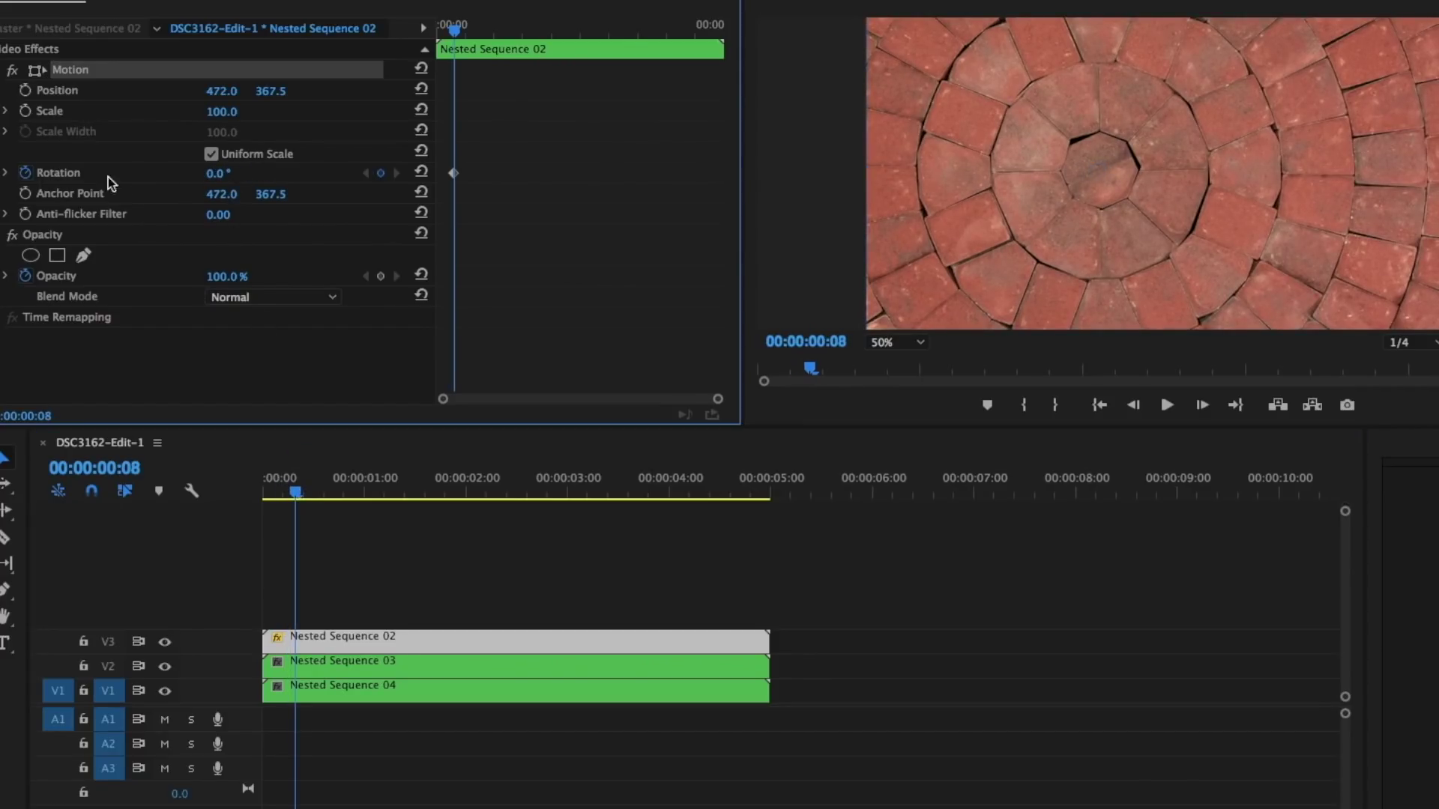
pyautogui.click(367, 491)
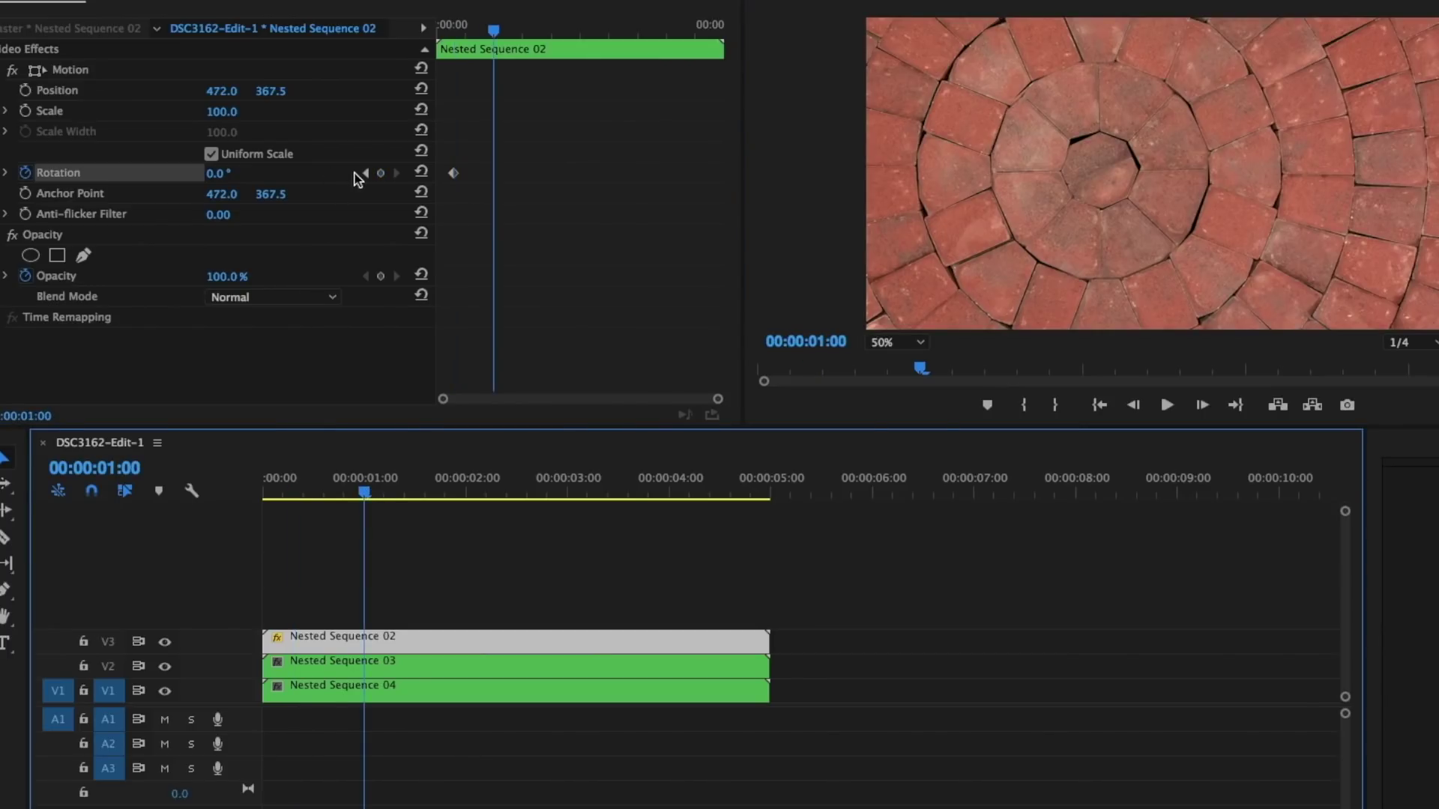
pyautogui.click(218, 173)
pyautogui.write('180')
pyautogui.press('Return')
pyautogui.write('360')
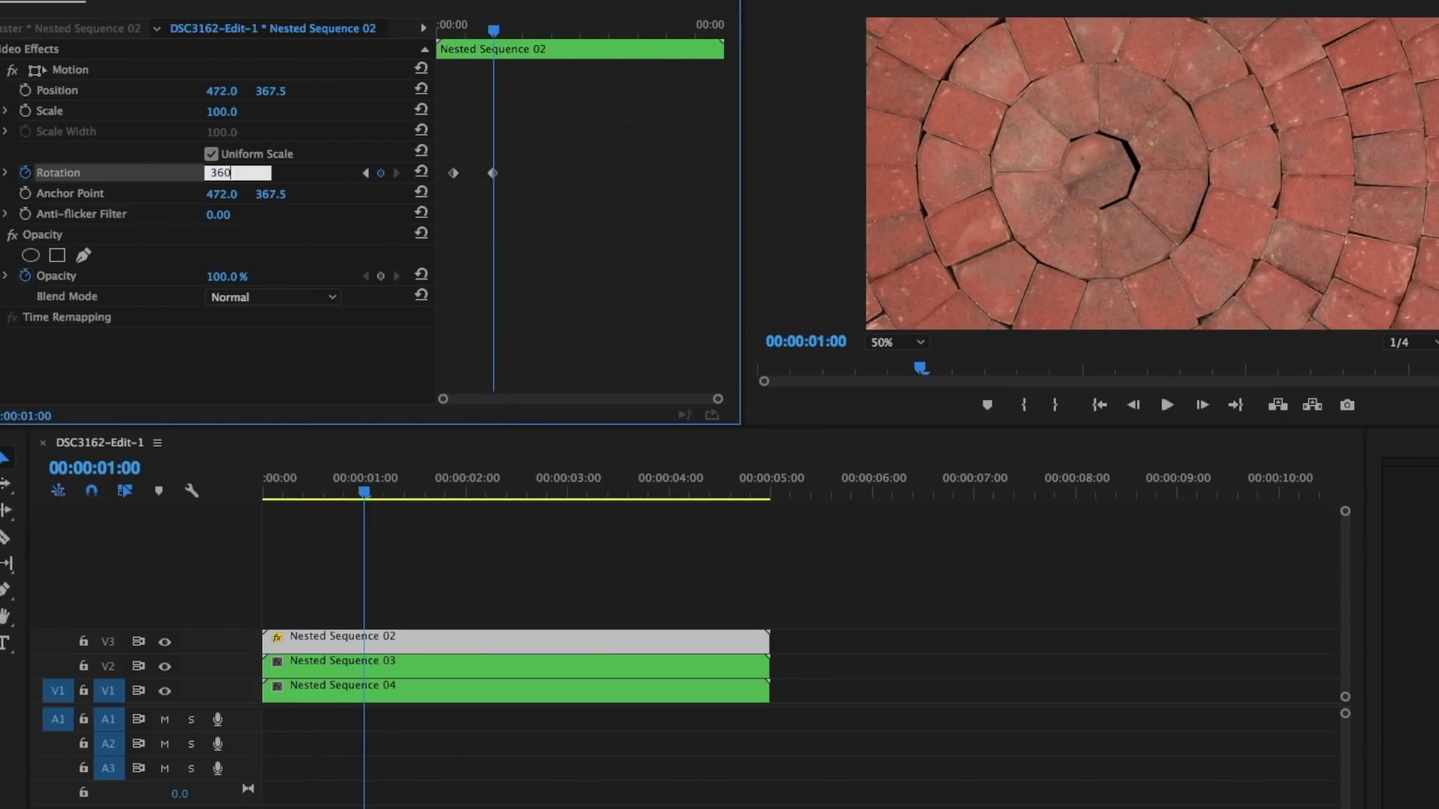
pyautogui.press('Return')
# Step: Move the 360° rotation keyframe of Nested Sequence 02 close to the clip's end and scrub through the rotation
pyautogui.moveTo(490, 175); pyautogui.dragTo(685, 201)
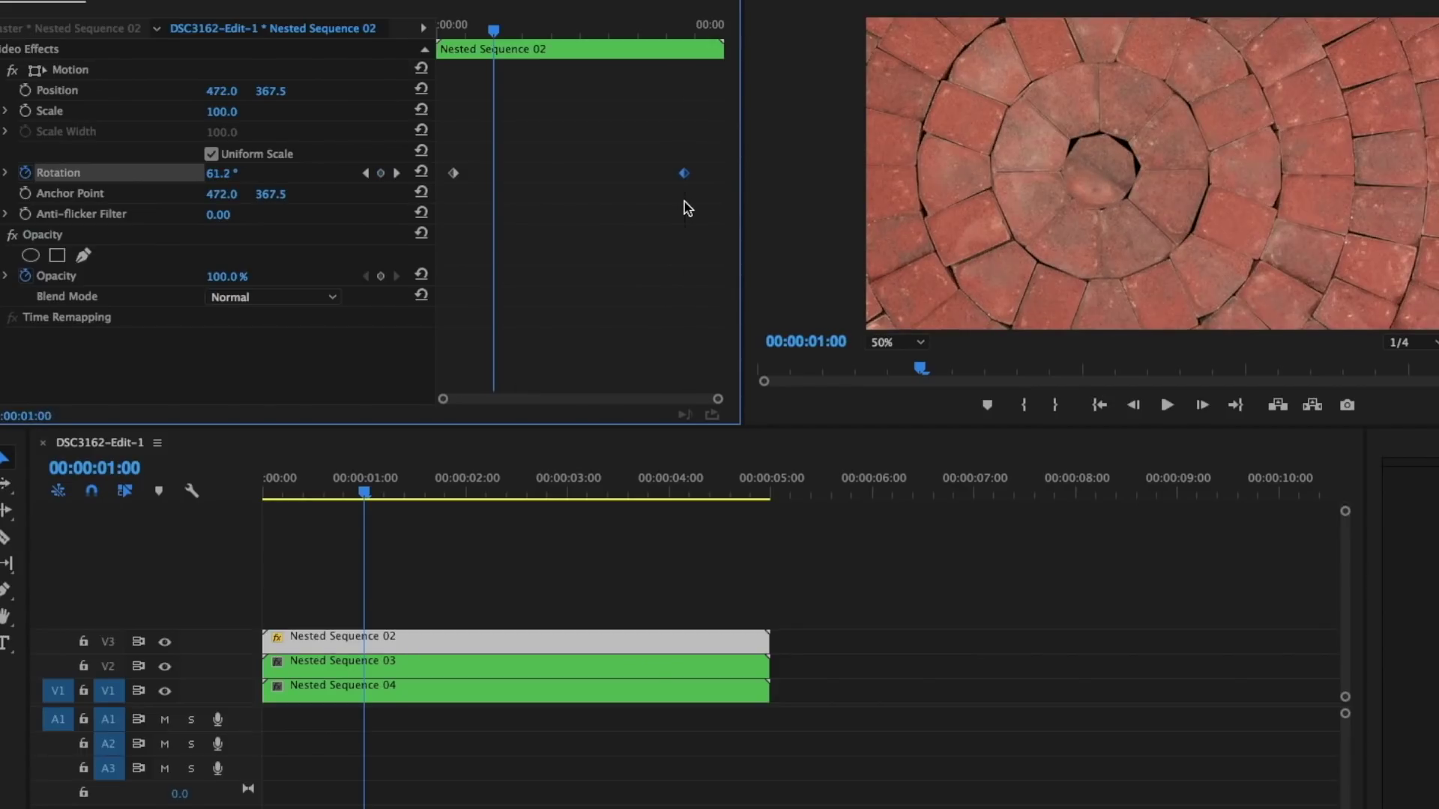
pyautogui.click(686, 47)
pyautogui.moveTo(682, 48); pyautogui.dragTo(460, 44)
# Step: Centre the anchor point of Nested Sequence 03 in the octagonal hole at about 476, 363.5, temporarily shifting Nested Sequence 02 aside
pyautogui.click(334, 663)
pyautogui.click(296, 494)
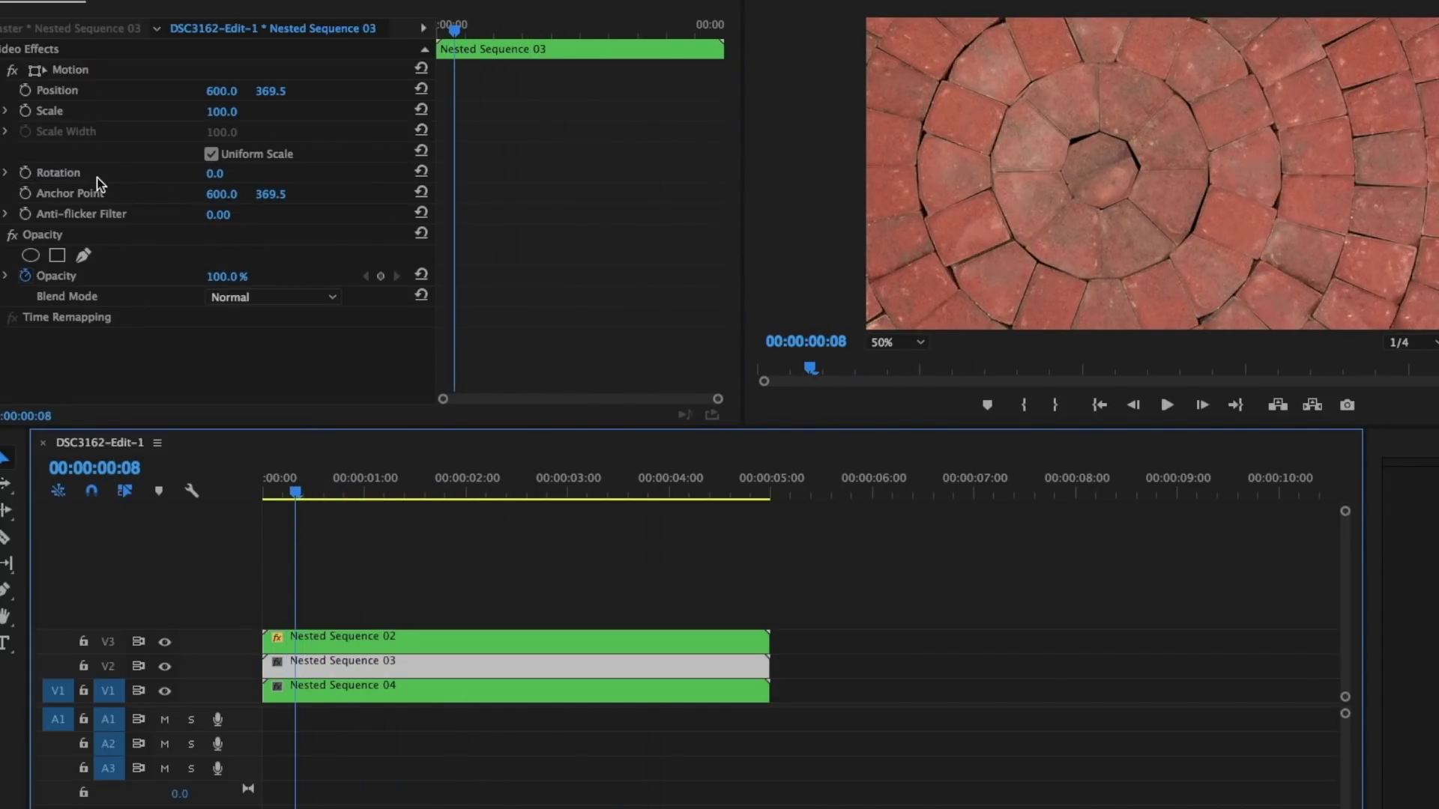
pyautogui.moveTo(403, 636); pyautogui.dragTo(908, 650)
pyautogui.click(668, 661)
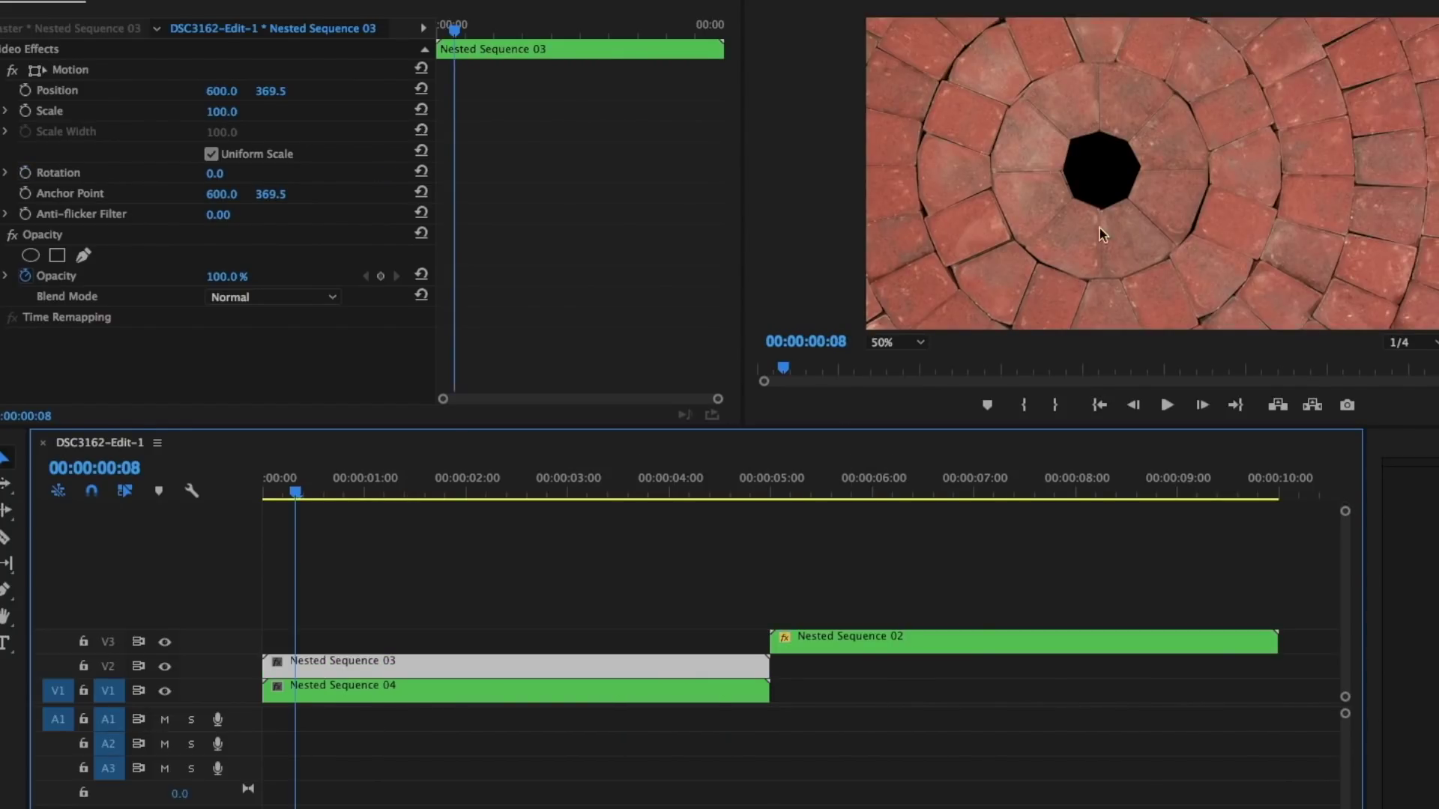
pyautogui.click(1135, 217)
pyautogui.moveTo(1157, 171); pyautogui.dragTo(1099, 173)
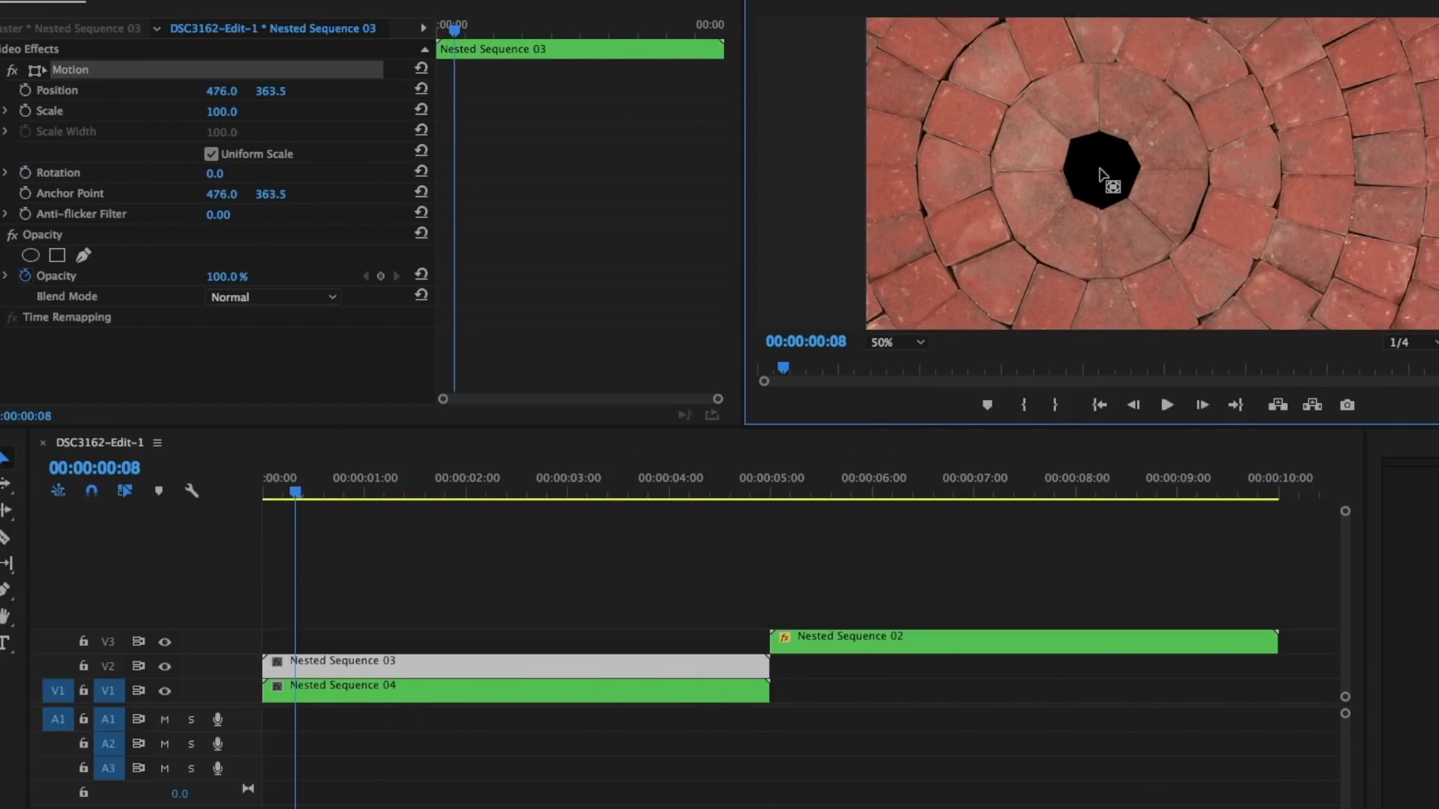
pyautogui.moveTo(947, 642); pyautogui.dragTo(447, 643)
# Step: Keyframe the rotation of Nested Sequence 03 at 0° on 00:00:00:08 and -360° on 00:00:02:23
pyautogui.click(336, 668)
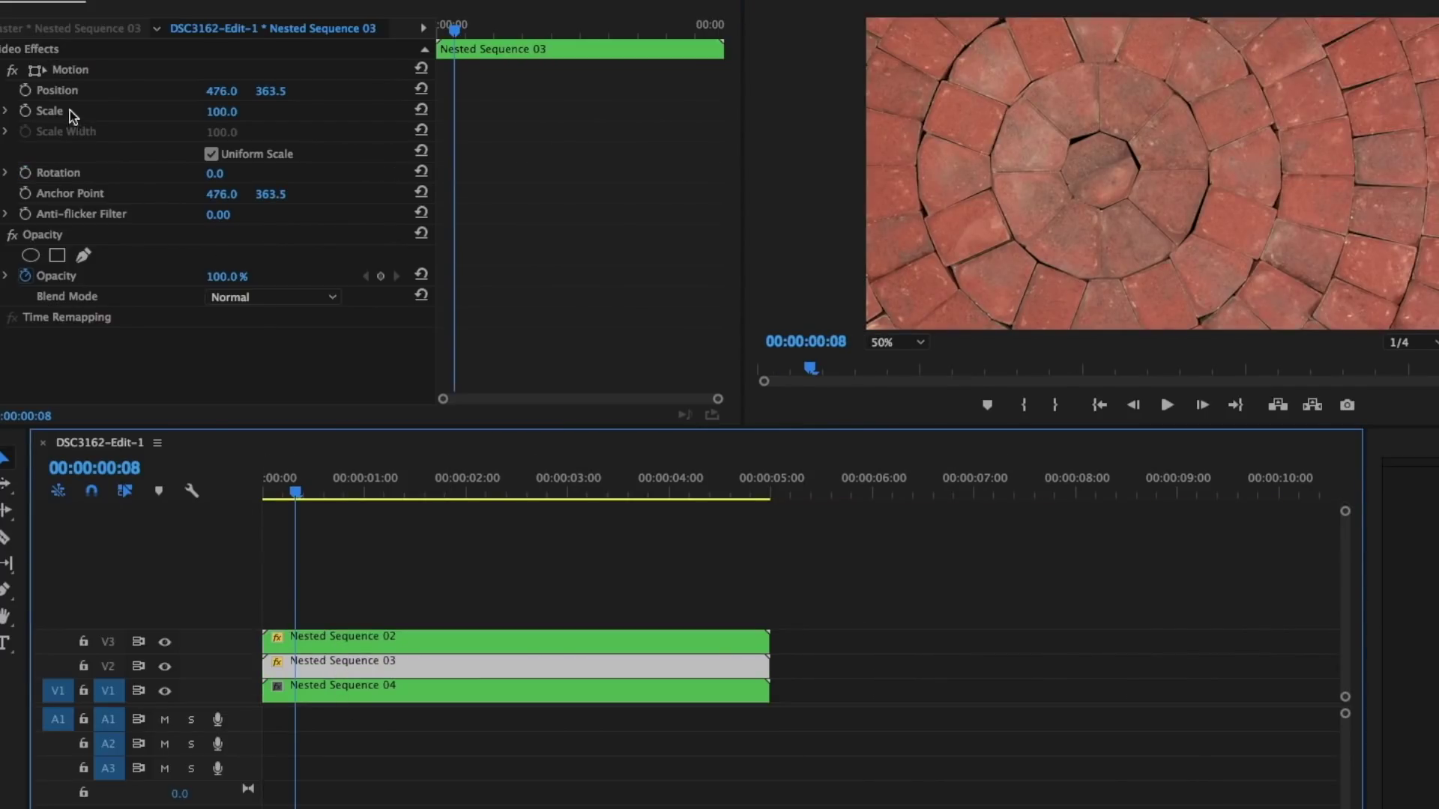
pyautogui.click(27, 173)
pyautogui.click(560, 492)
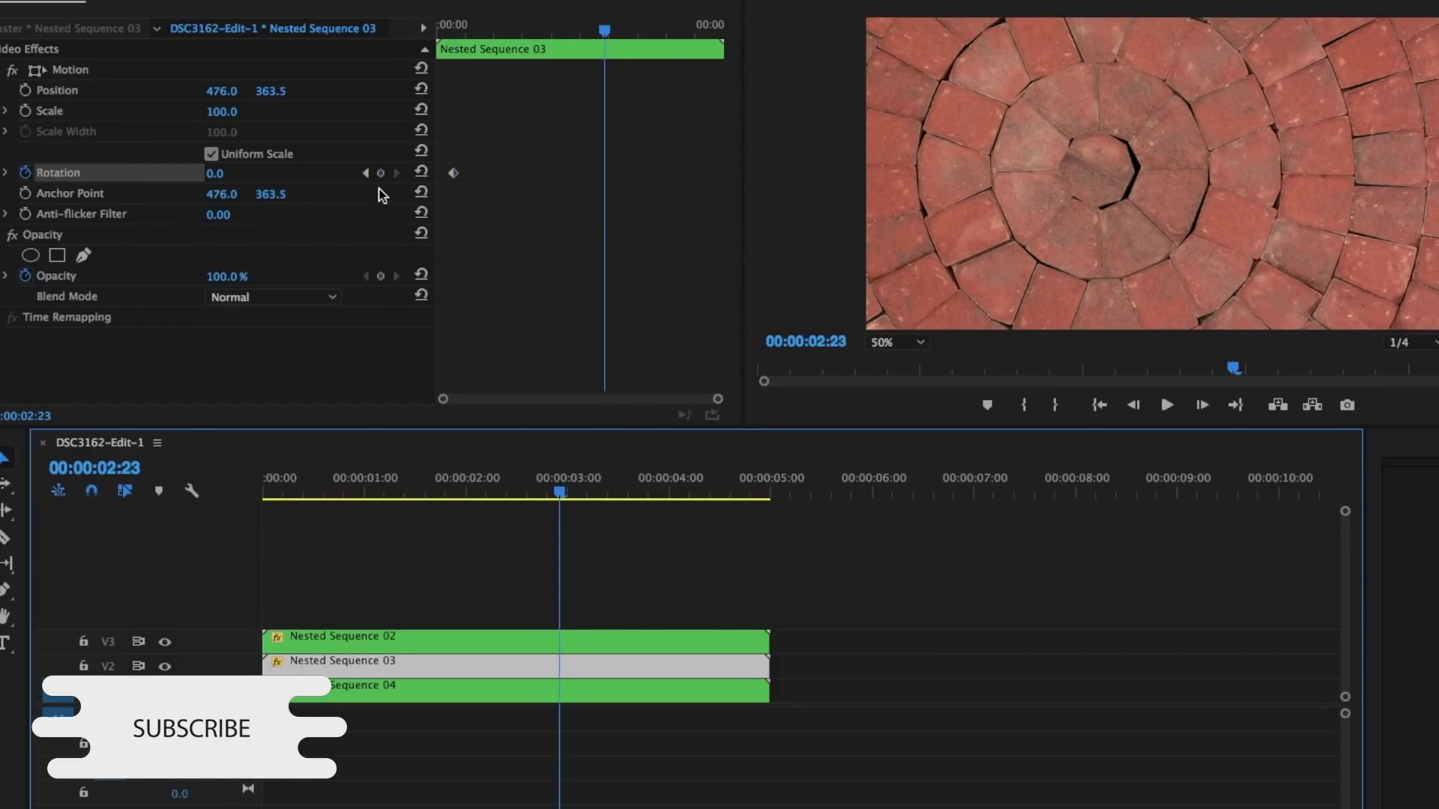
pyautogui.click(214, 173)
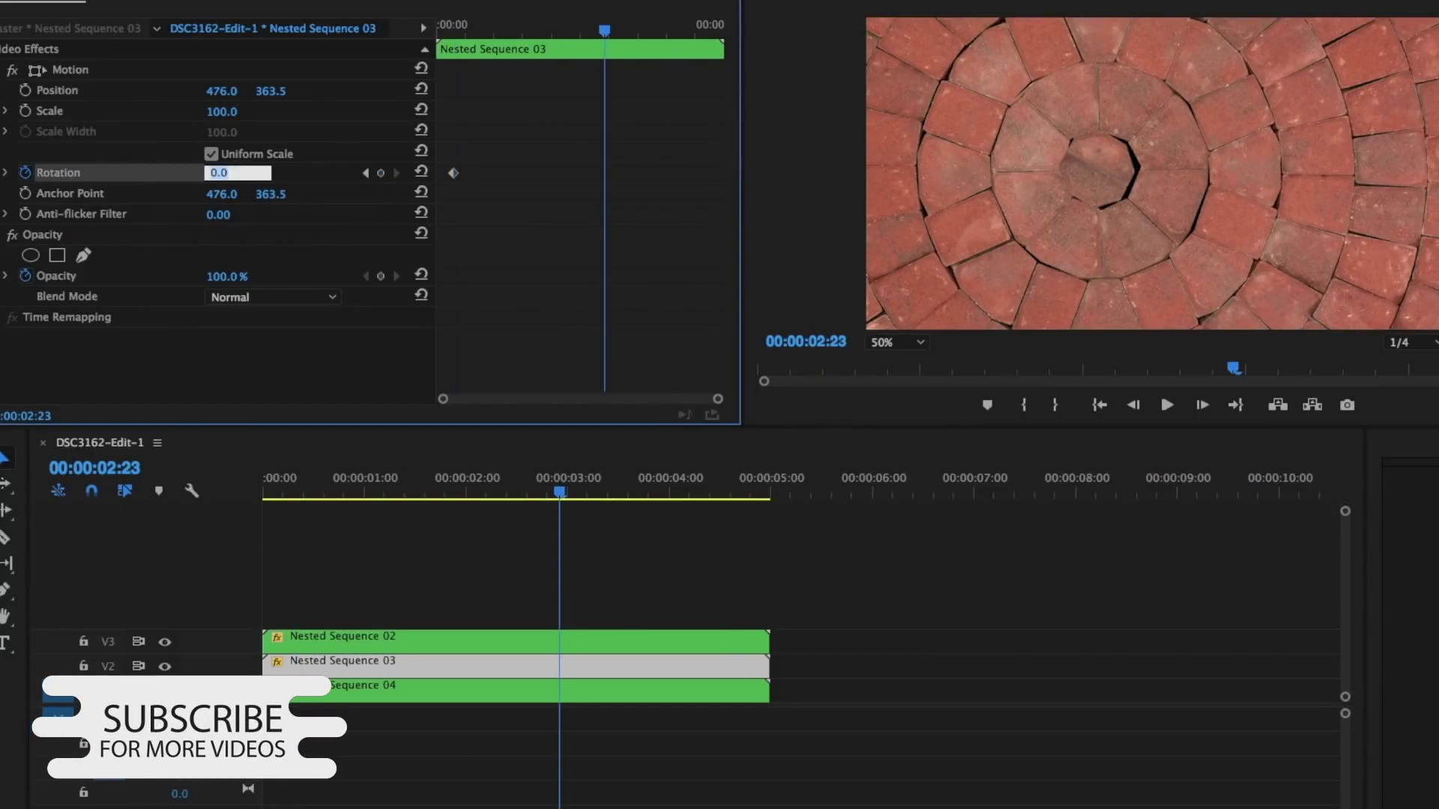
pyautogui.write('-360')
pyautogui.press('Return')
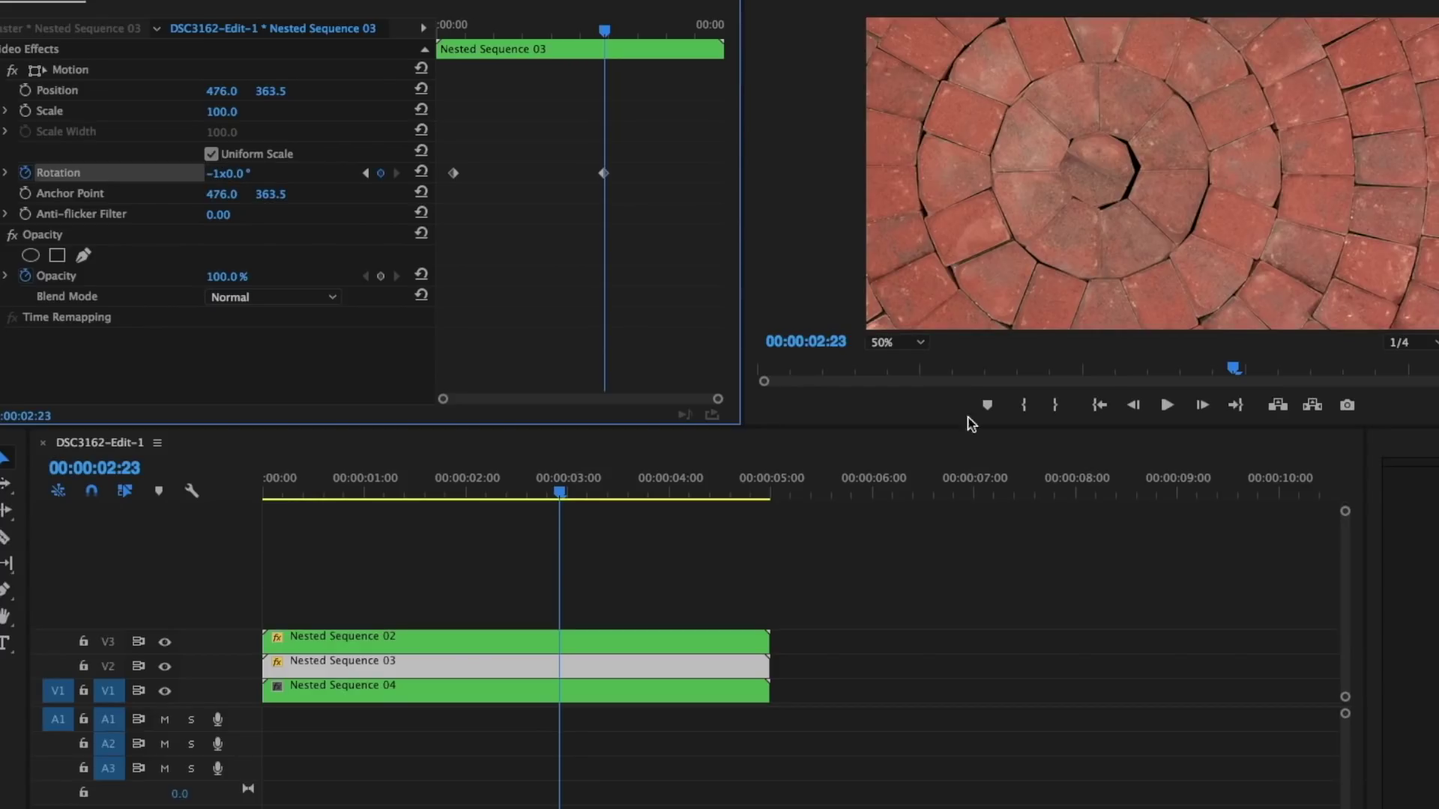
# Step: Play the sequence from the start to check the counter-rotating stone layers
pyautogui.click(279, 488)
pyautogui.press('space')
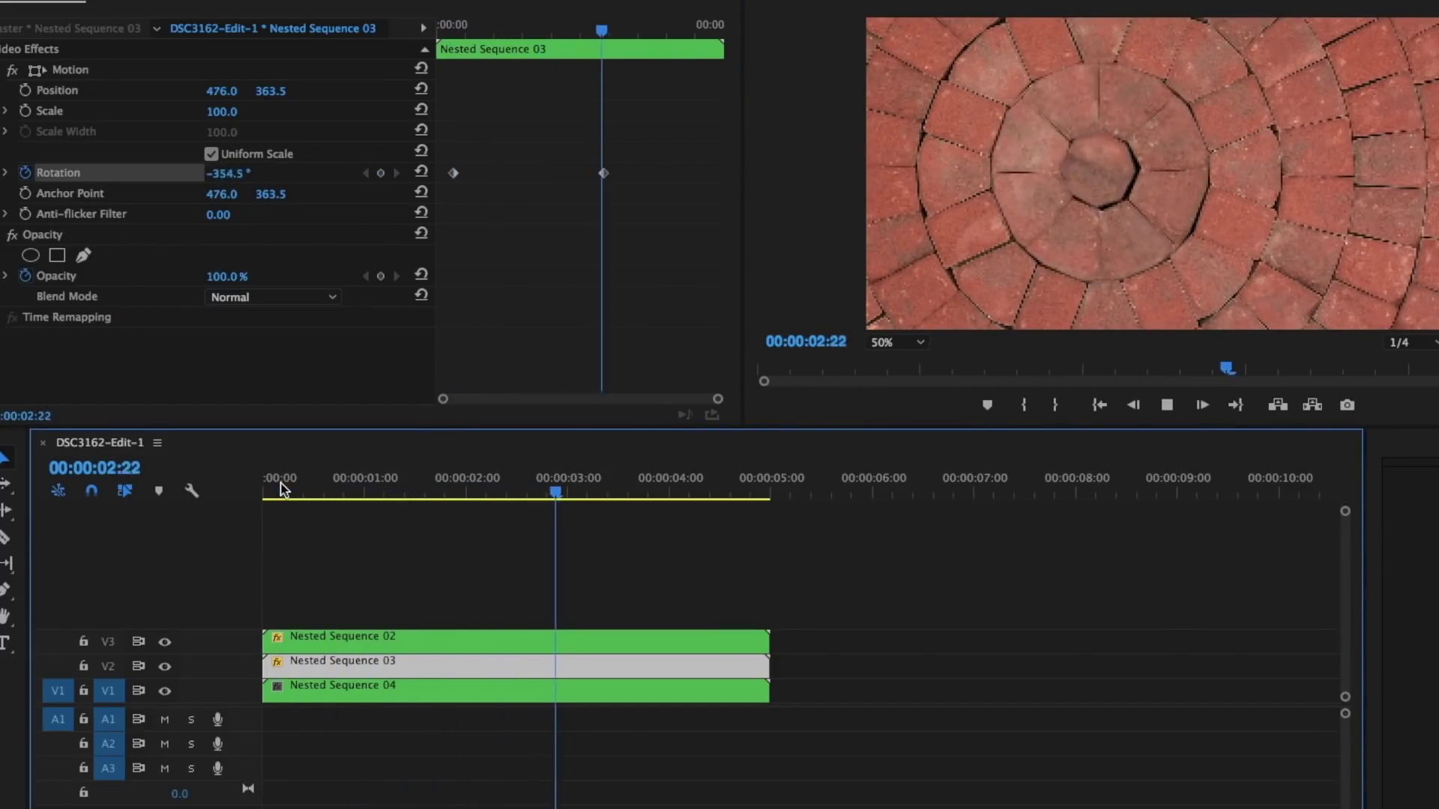
pyautogui.press('space')
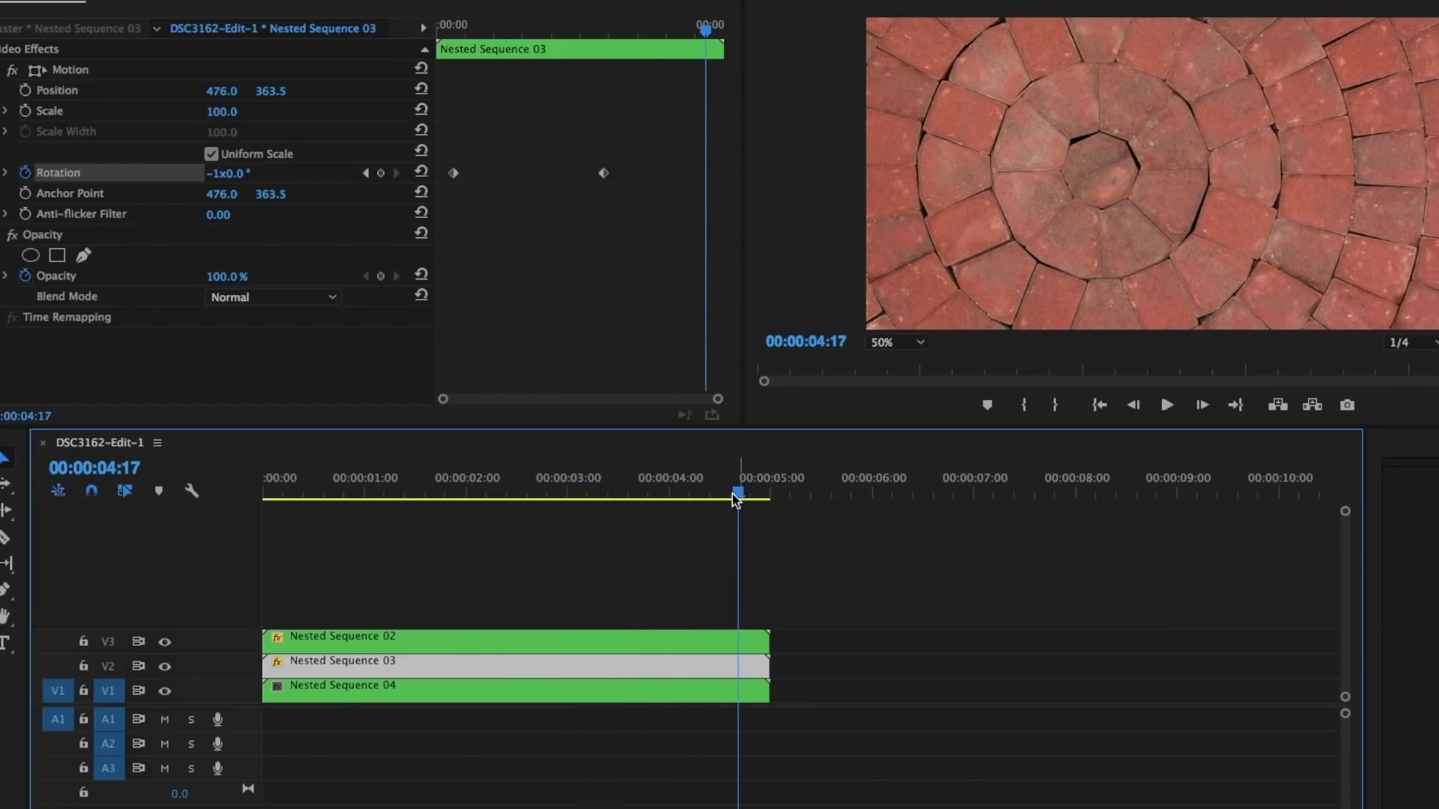
# Step: Move the final rotation keyframe of Nested Sequence 02 earlier, to before 00:00:04:00
pyautogui.click(690, 635)
pyautogui.moveTo(736, 492); pyautogui.dragTo(701, 492)
pyautogui.click(684, 174)
pyautogui.moveTo(684, 174); pyautogui.dragTo(638, 173)
# Step: Keyframe the position of Nested Sequence 02 at 00:00:04:00, and at 00:00:04:13 increase its horizontal position to slide the stone out of the hole
pyautogui.moveTo(702, 493); pyautogui.dragTo(669, 498)
pyautogui.click(25, 91)
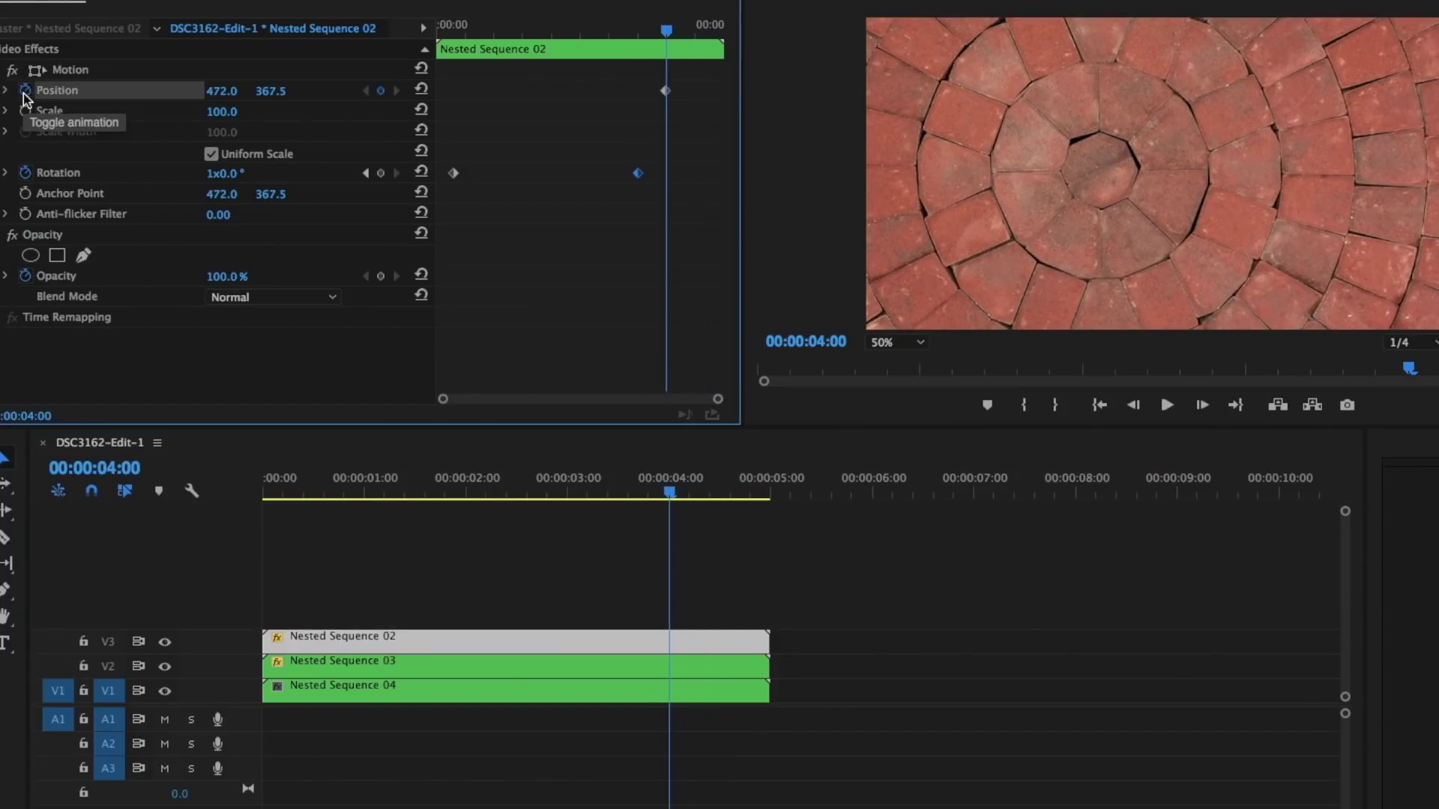
pyautogui.click(722, 484)
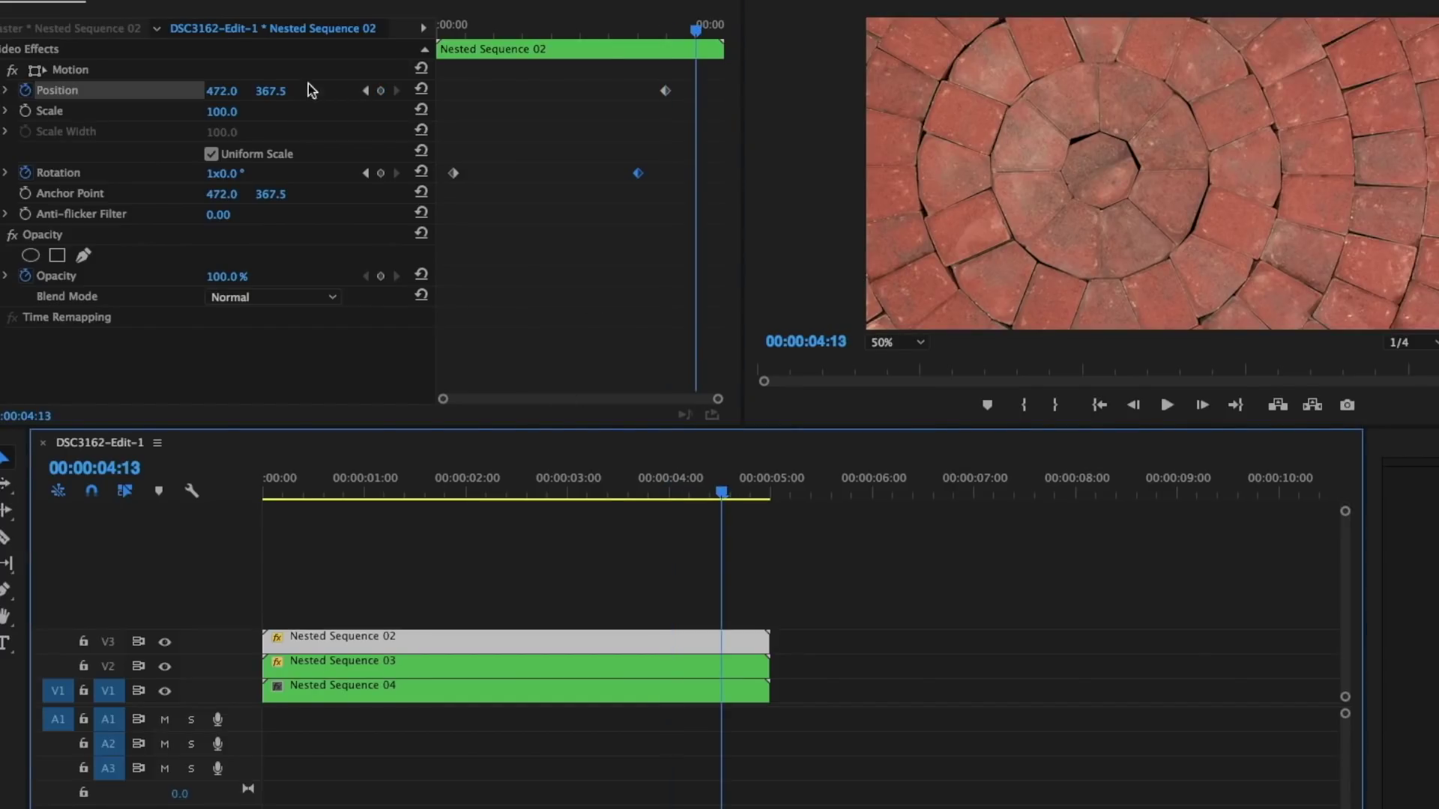
pyautogui.moveTo(222, 91); pyautogui.dragTo(335, 91)
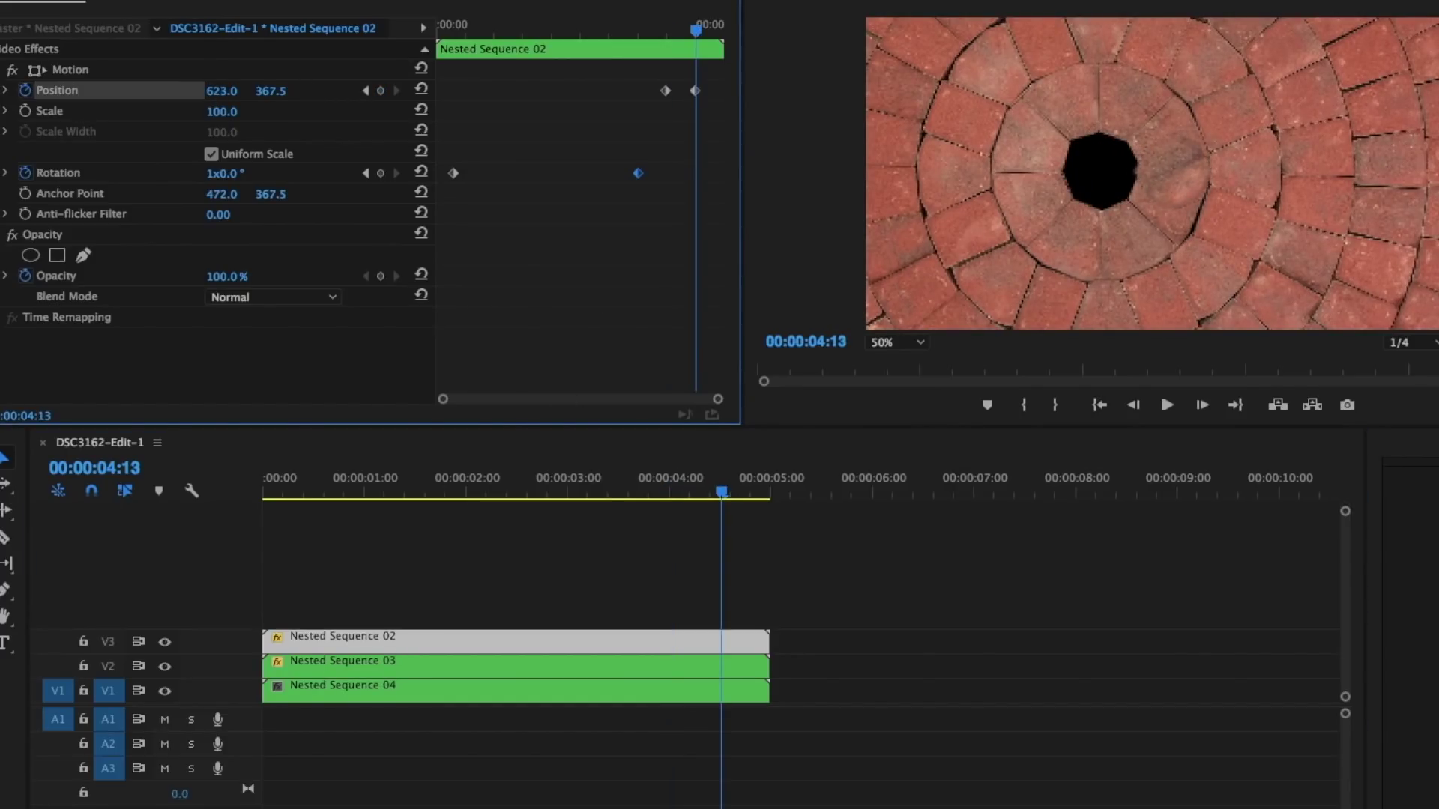
# Step: Play the animation from near the start to check the rotation and the centre stone's exit
pyautogui.click(304, 479)
pyautogui.press('space')
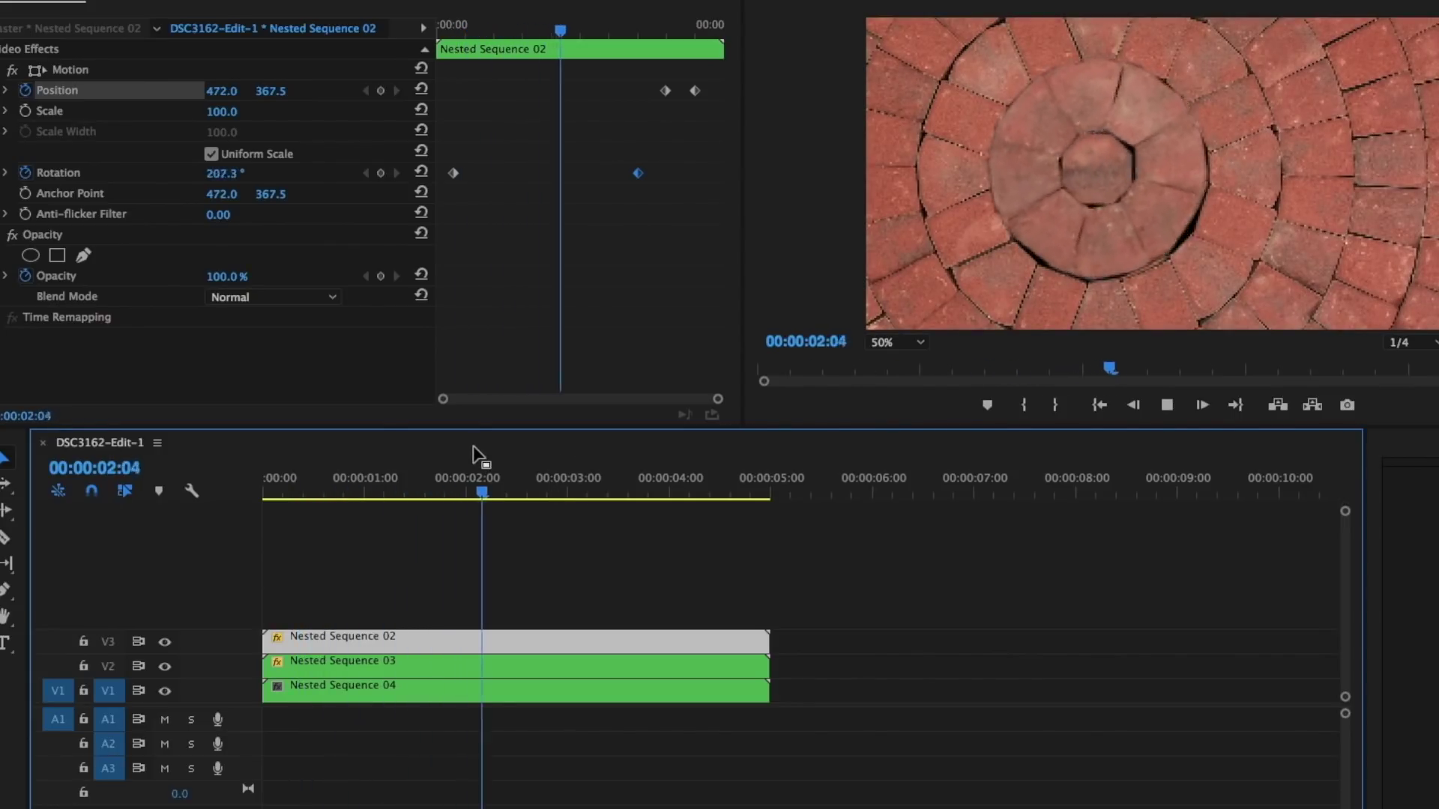